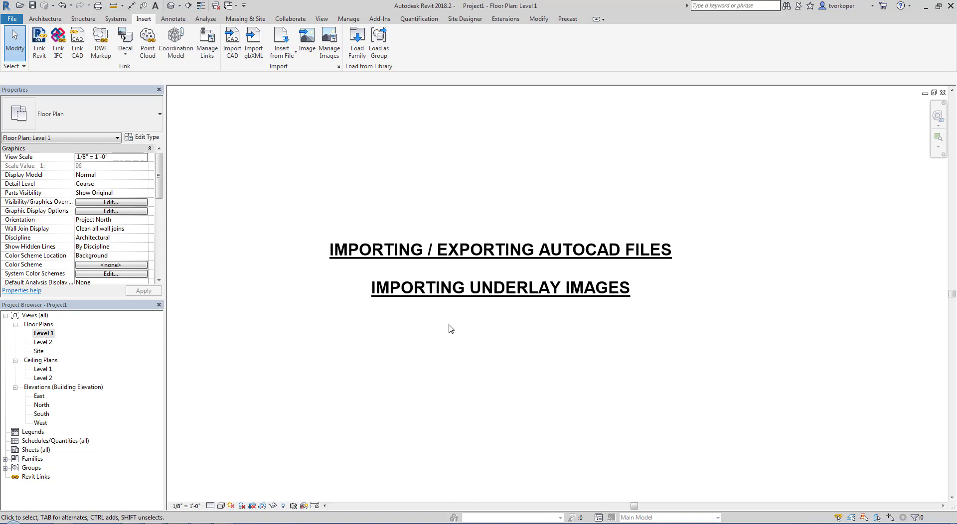
# Step: Delete the importing and exporting heading text from the Level 1 floor plan
pyautogui.click(427, 289)
pyautogui.press('Delete')
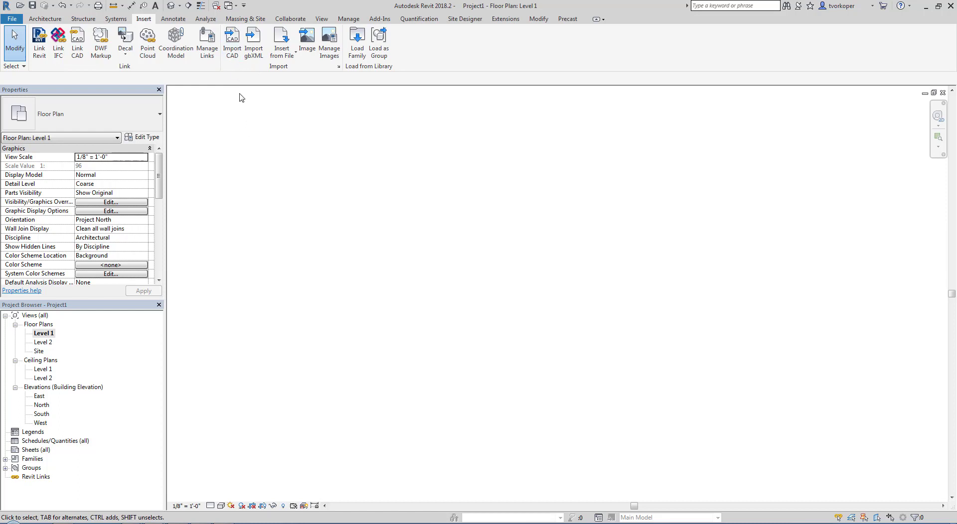
# Step: Start a CAD import and select 592base4.dwg from the AutoCAD dwg folder
pyautogui.click(232, 42)
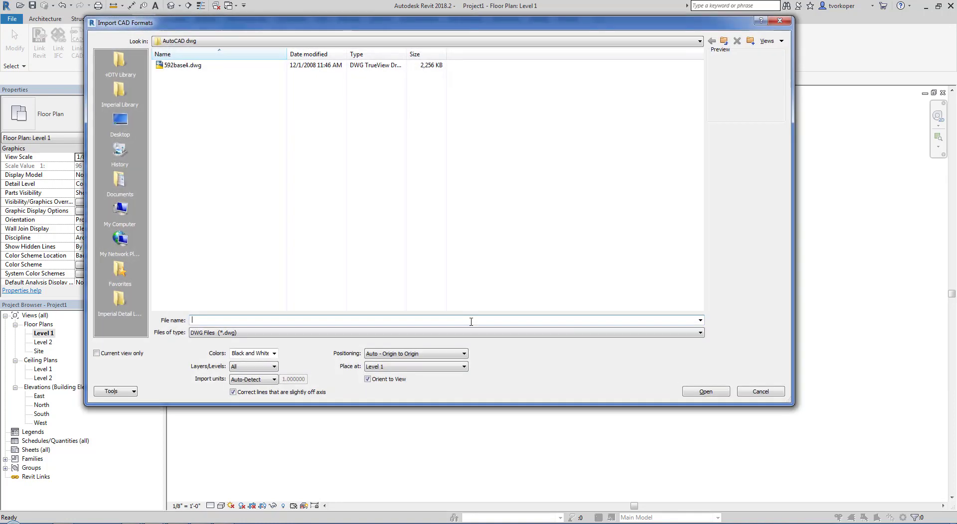
pyautogui.moveTo(300, 26); pyautogui.dragTo(338, 62)
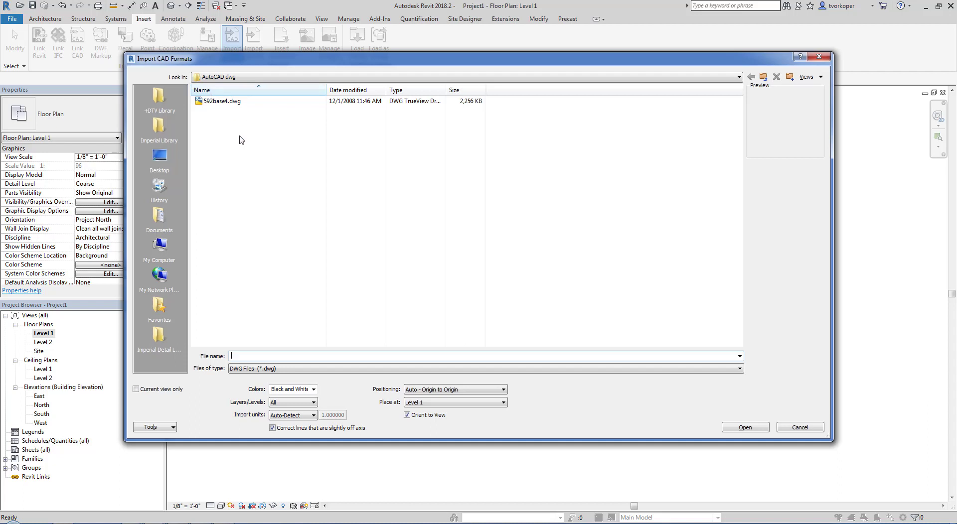
pyautogui.moveTo(188, 91); pyautogui.dragTo(250, 118)
pyautogui.click(211, 101)
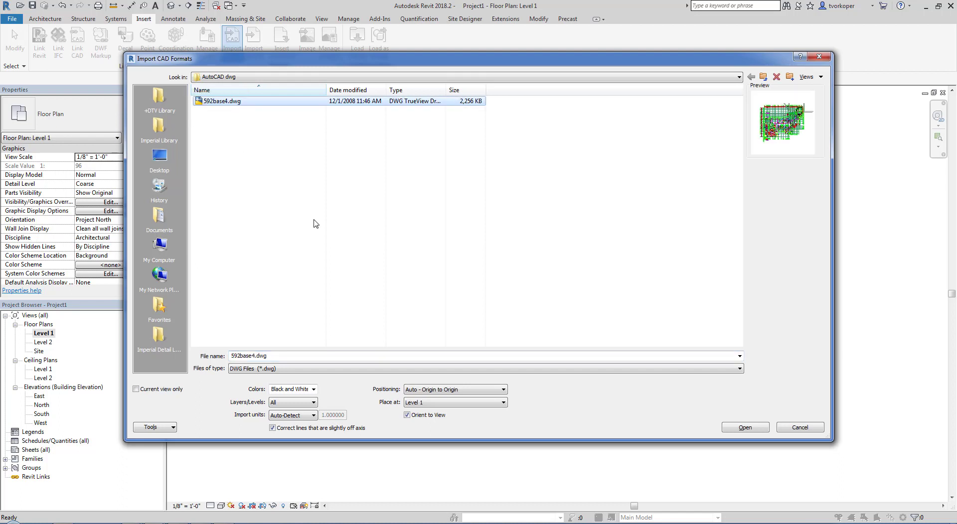
pyautogui.hotkey('ctrl', 'shift', 'd')
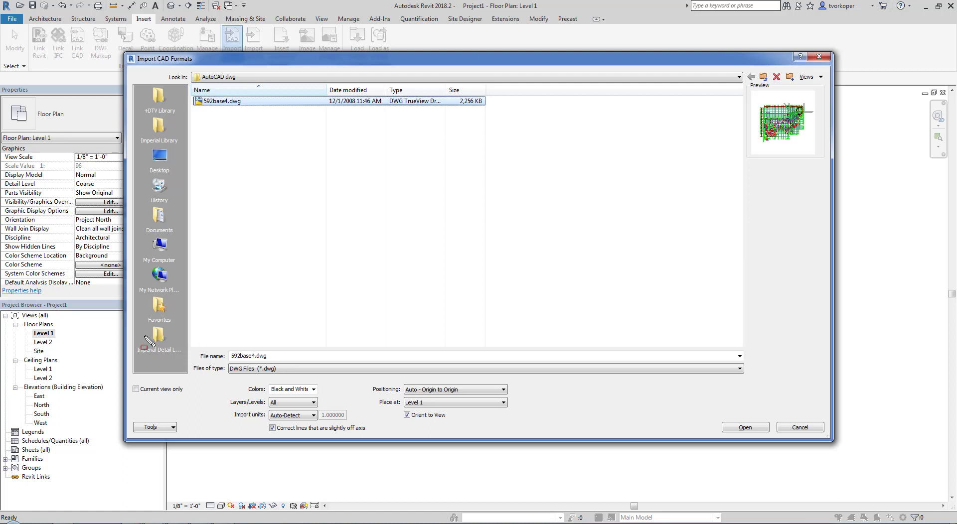
pyautogui.moveTo(134, 335); pyautogui.dragTo(520, 443)
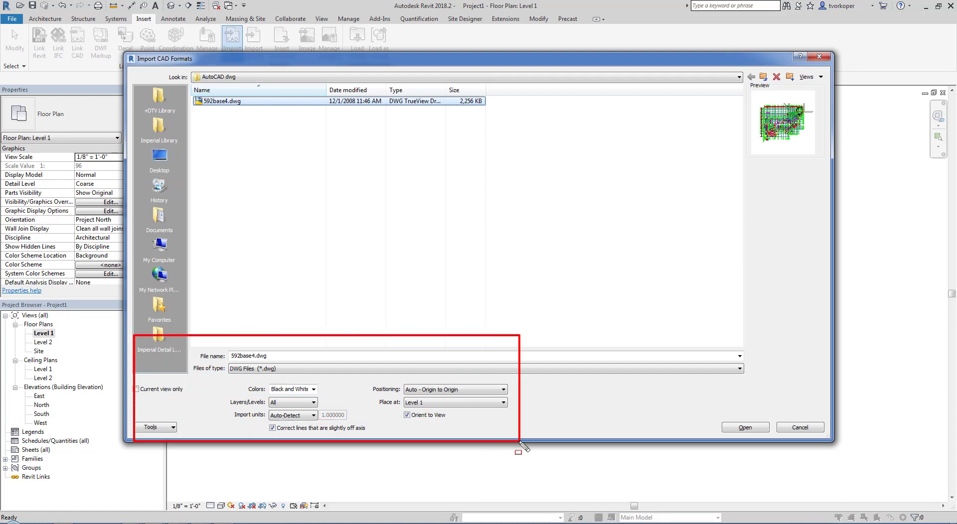
pyautogui.press('Escape')
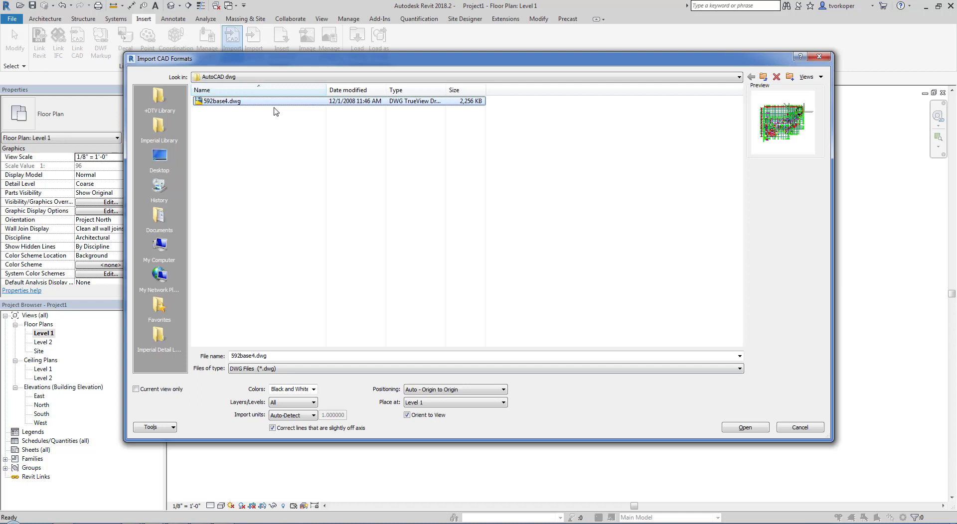
# Step: Set the import colors to Preserve, layers/levels to All and import units to Auto-Detect
pyautogui.click(313, 390)
pyautogui.click(273, 403)
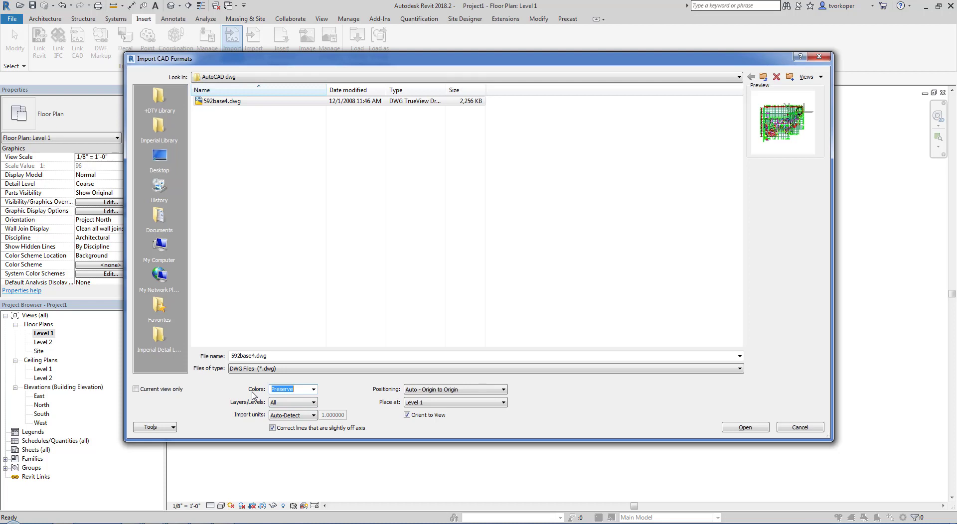
pyautogui.click(313, 390)
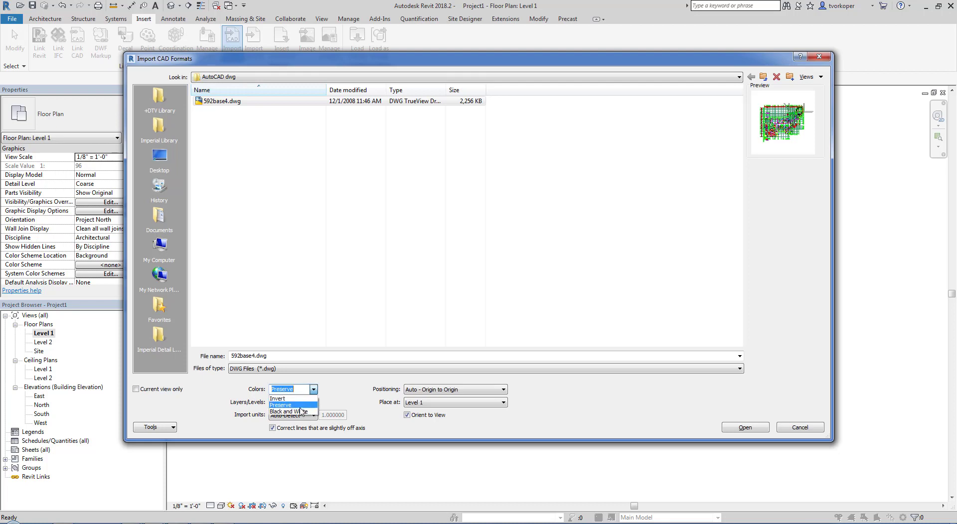
pyautogui.click(325, 410)
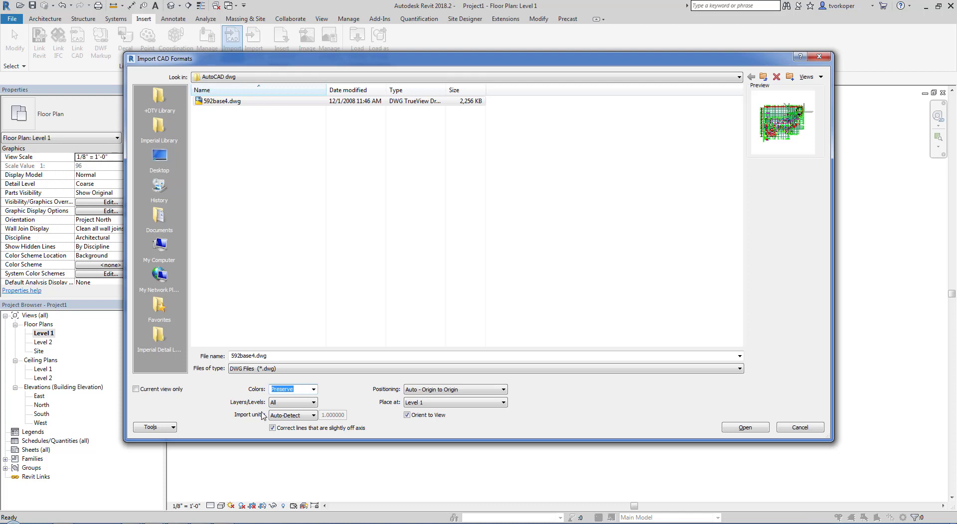
pyautogui.click(312, 402)
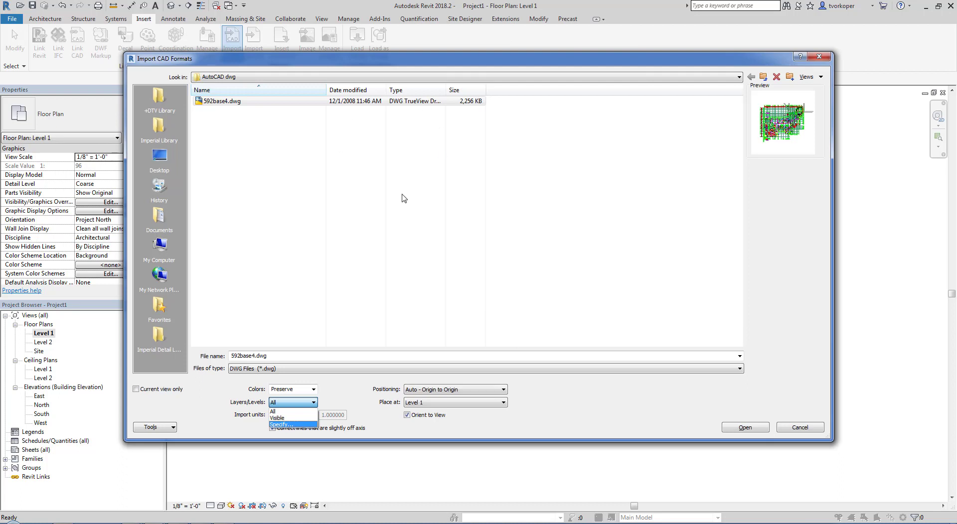
pyautogui.click(348, 385)
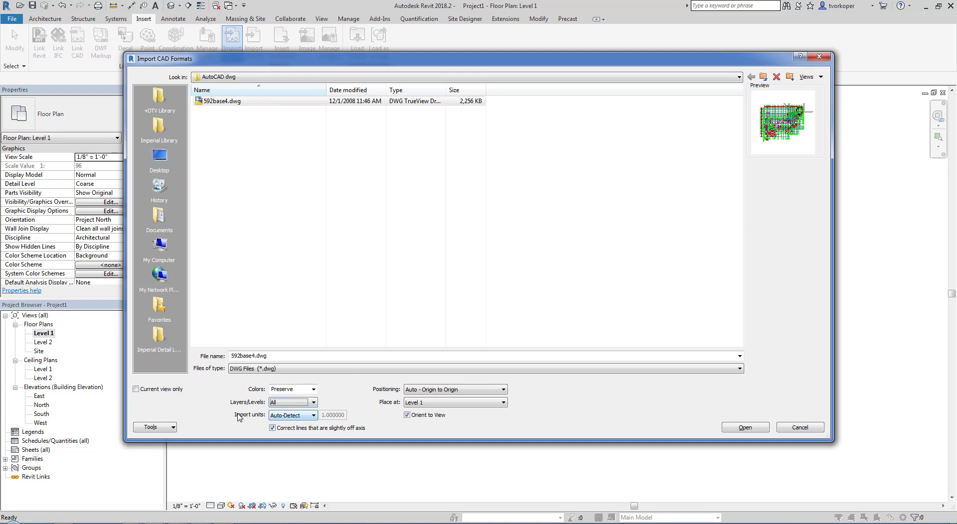
pyautogui.click(310, 416)
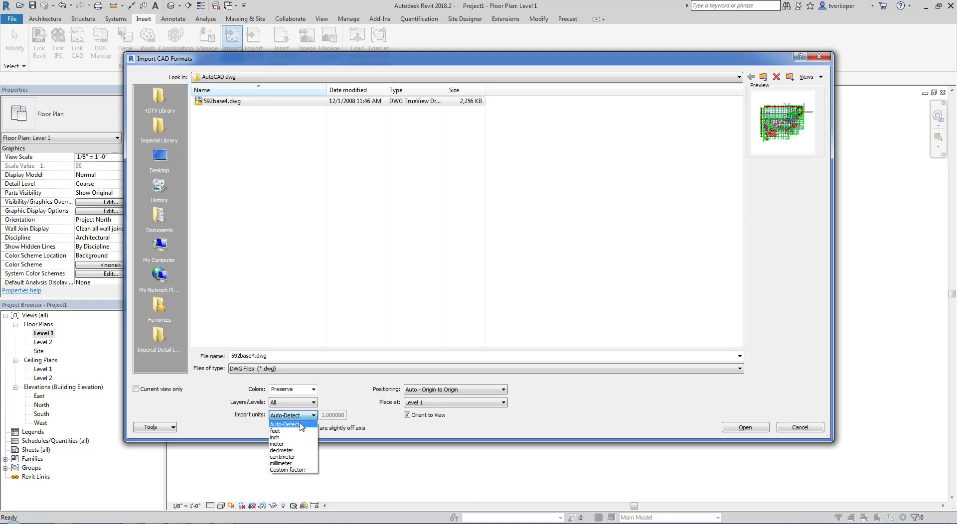
pyautogui.click(299, 424)
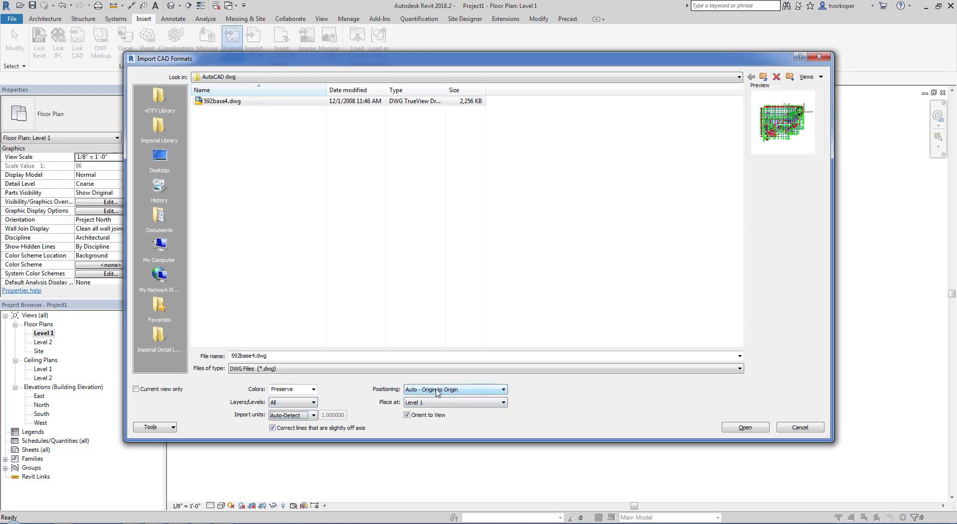
# Step: Set the import positioning to Auto - Origin to Origin and the placement level to Level 1
pyautogui.click(420, 391)
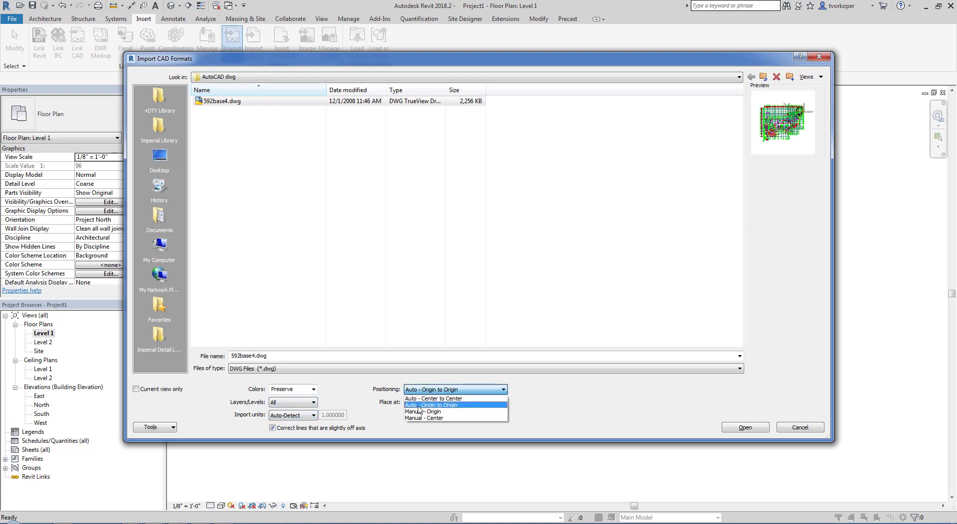
pyautogui.click(422, 391)
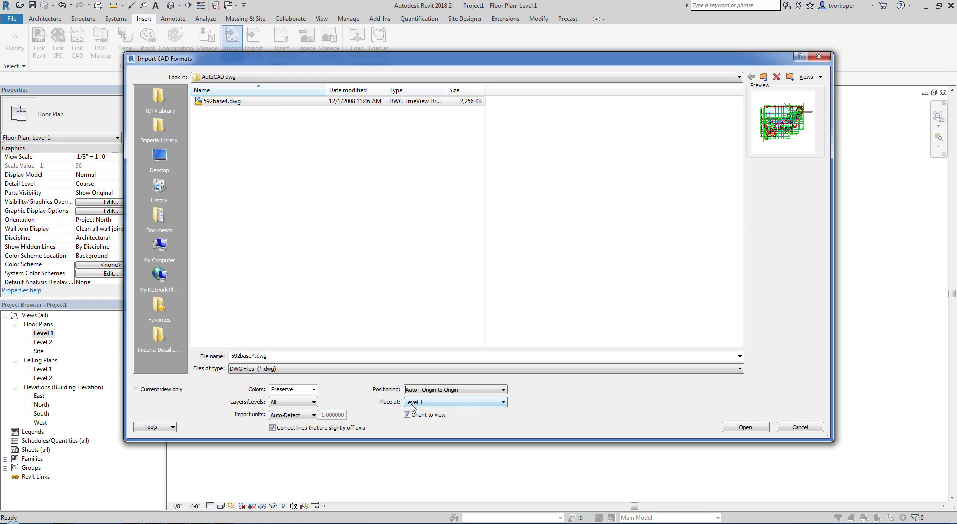
pyautogui.click(461, 403)
pyautogui.click(462, 408)
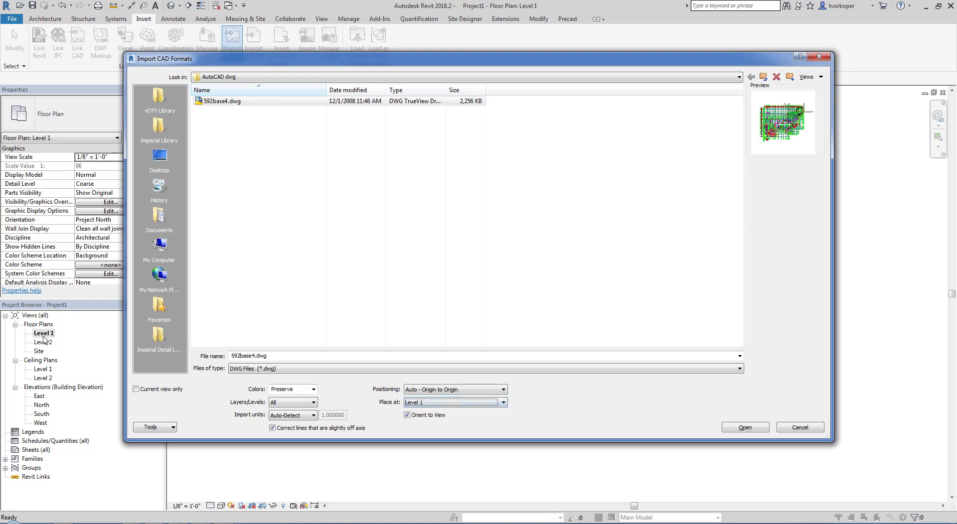
pyautogui.moveTo(24, 317); pyautogui.dragTo(58, 345)
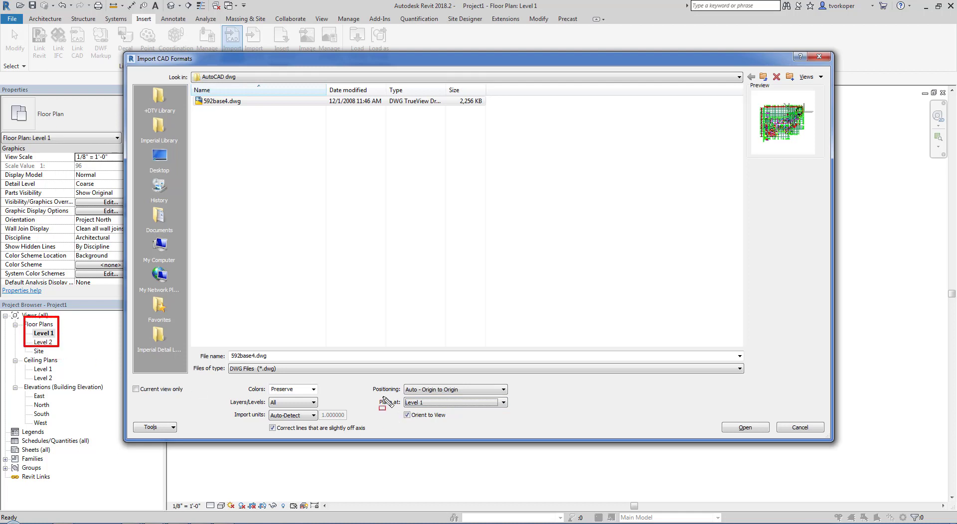
pyautogui.moveTo(374, 396); pyautogui.dragTo(532, 411)
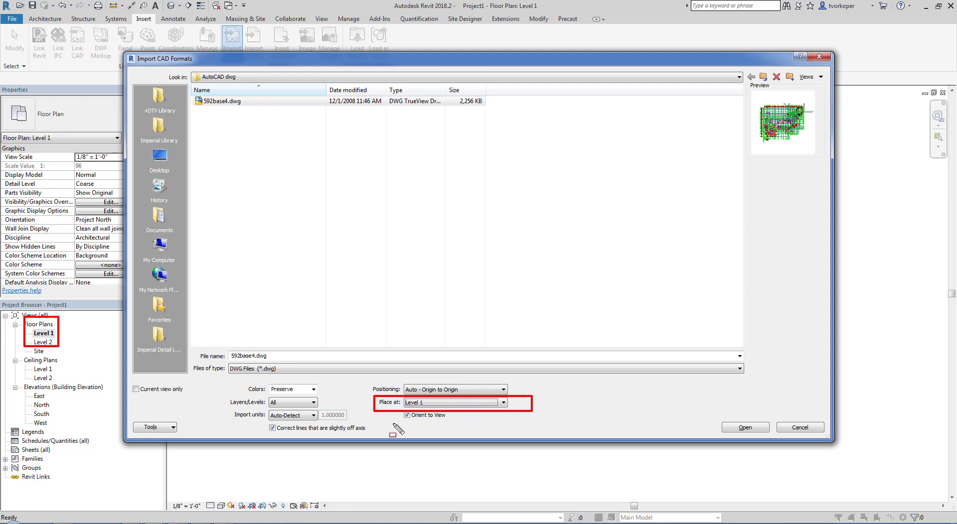
pyautogui.press('Escape')
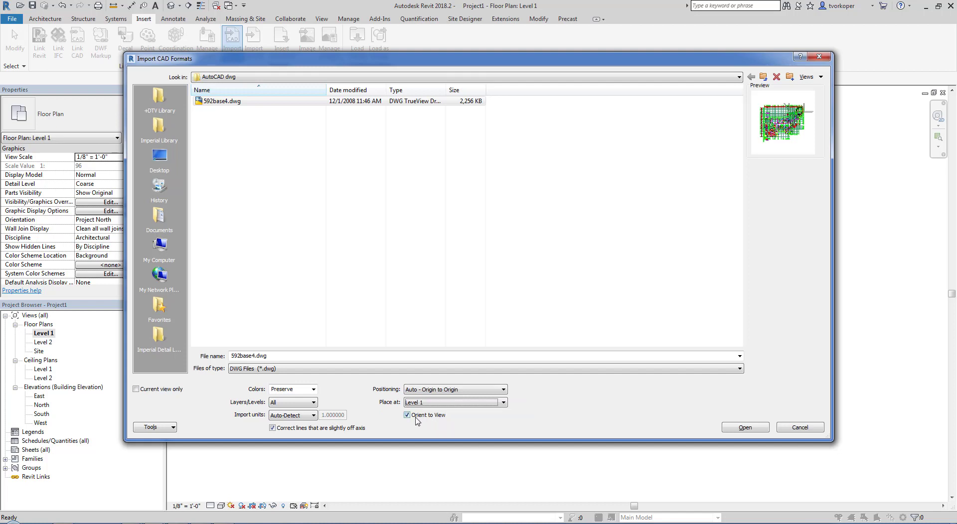
pyautogui.moveTo(438, 422); pyautogui.dragTo(452, 427)
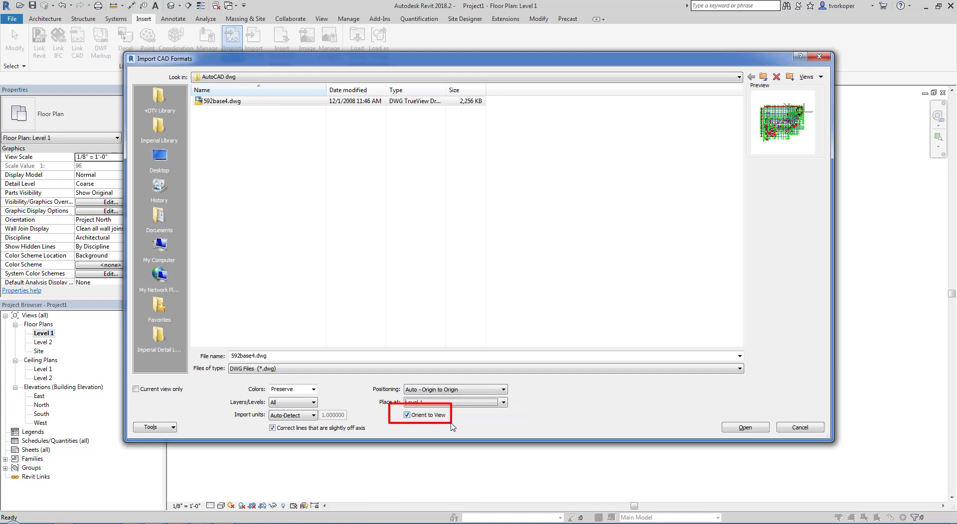
pyautogui.press('Escape')
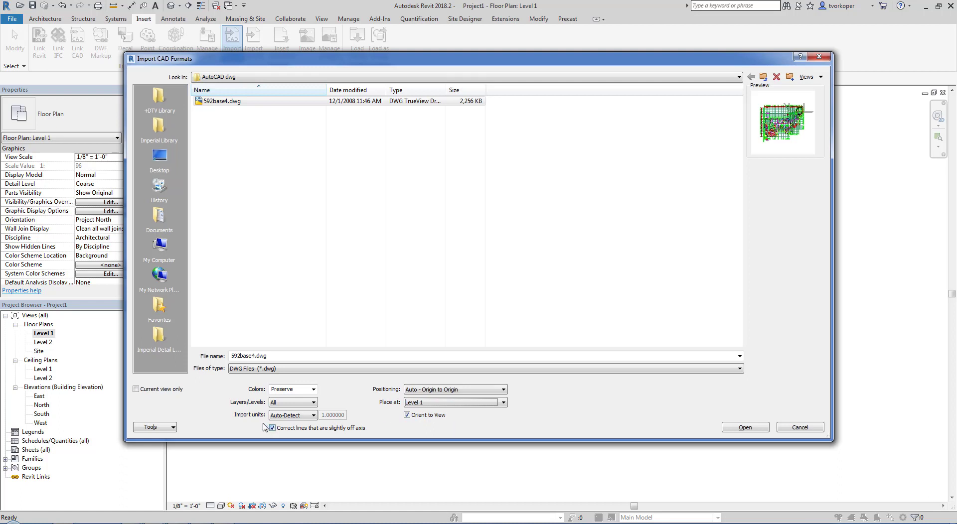
pyautogui.moveTo(259, 421); pyautogui.dragTo(370, 435)
pyautogui.moveTo(129, 350)
pyautogui.mouseDown()
pyautogui.moveTo(229, 391)
pyautogui.moveTo(531, 442)
pyautogui.mouseUp()
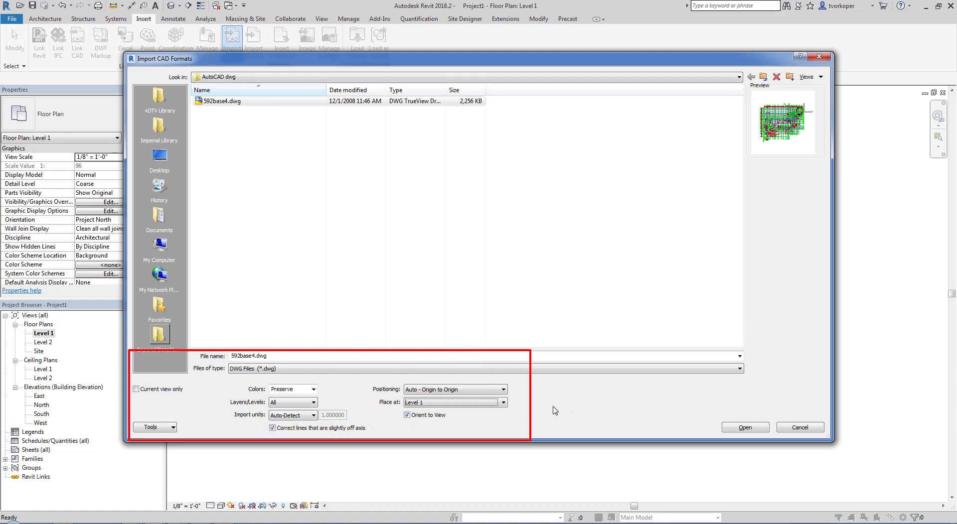
# Step: Choose DWG Files as the file type, select 592base4.dwg and import it into the floor plan
pyautogui.click(241, 372)
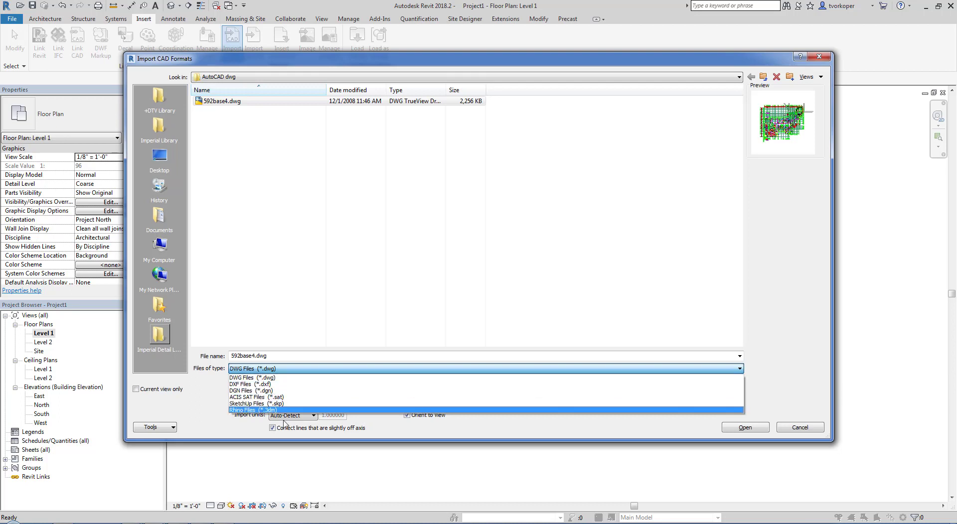
pyautogui.click(253, 378)
pyautogui.click(248, 357)
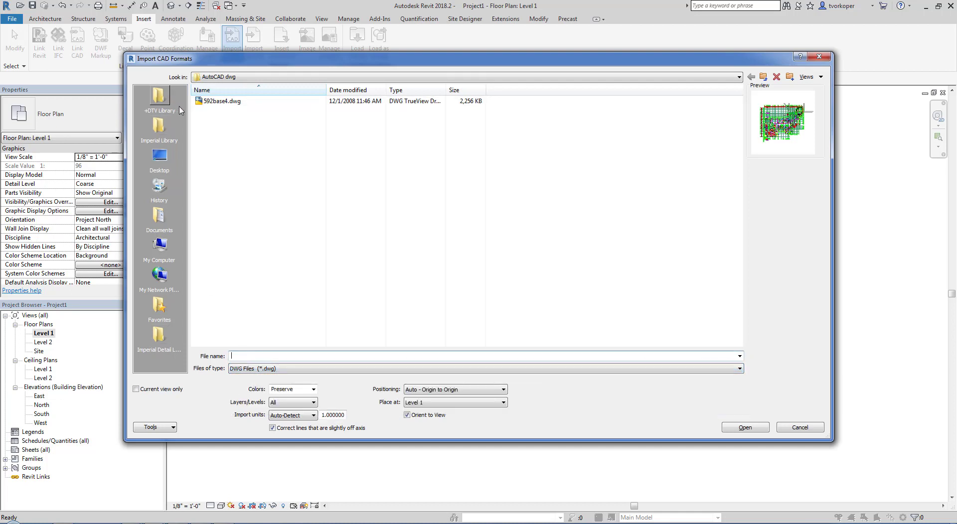
pyautogui.click(219, 101)
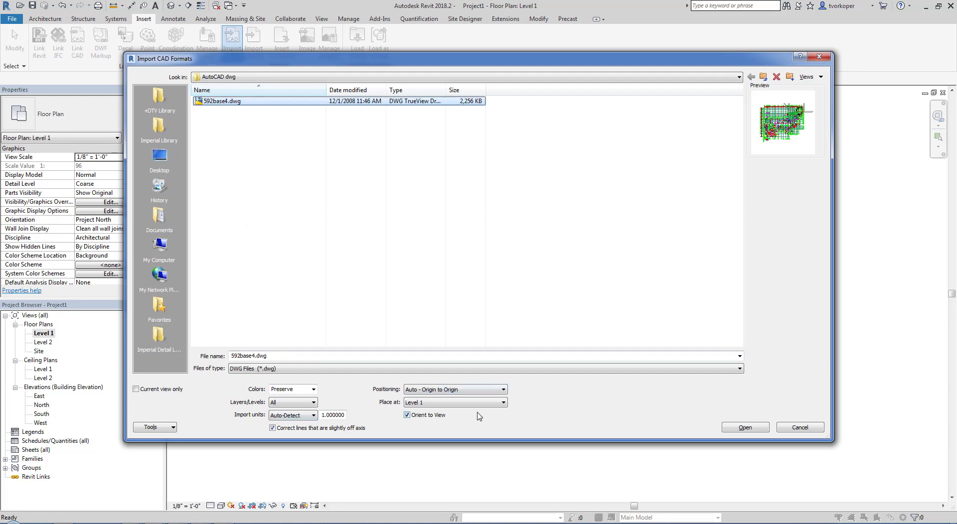
pyautogui.click(738, 429)
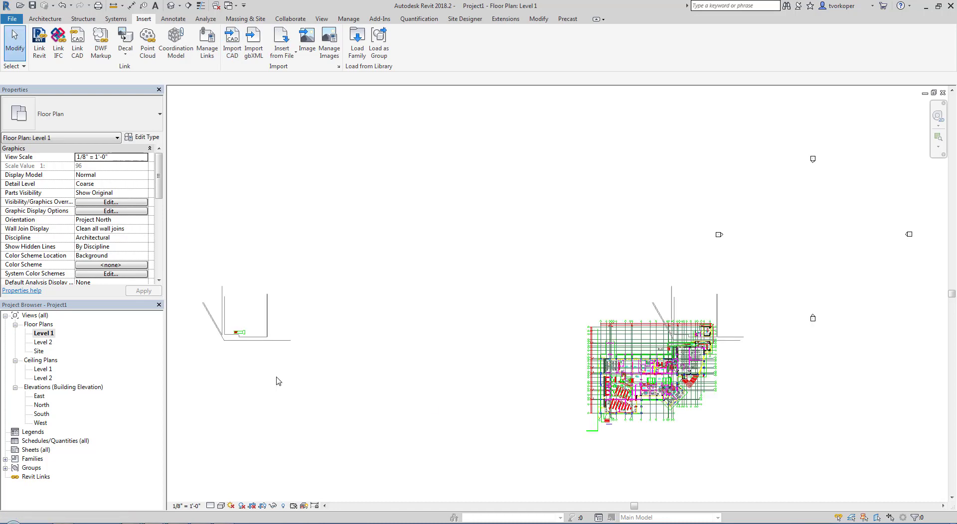
# Step: Select the imported 592base4.dwg drawing in the Level 1 plan and unpin it
pyautogui.scroll(-2, 394, 388)
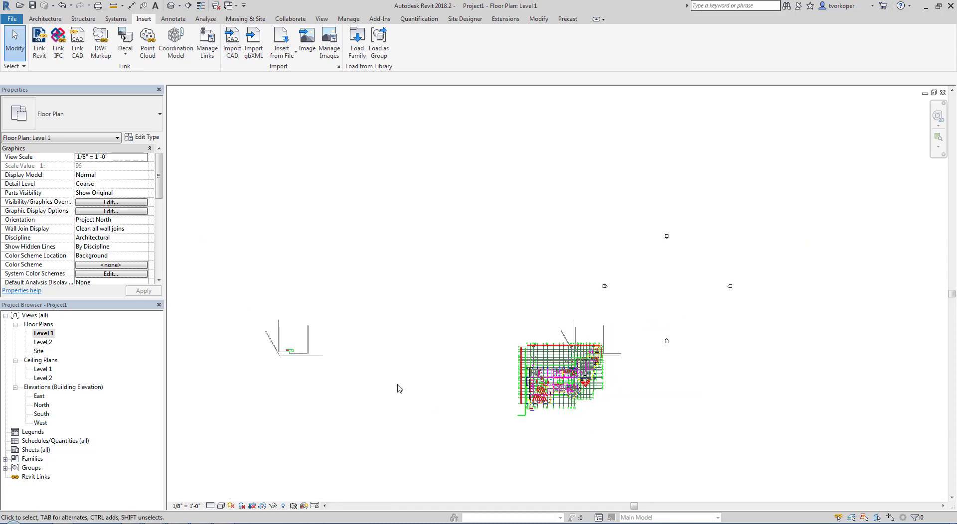
pyautogui.moveTo(397, 387); pyautogui.dragTo(242, 379, button='middle')
pyautogui.moveTo(459, 382); pyautogui.dragTo(694, 382, button='middle')
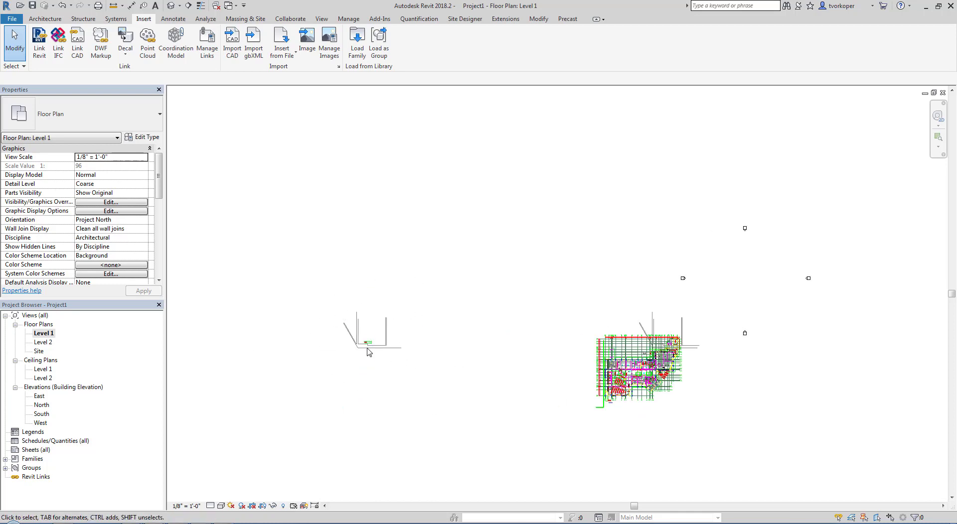
pyautogui.moveTo(476, 351); pyautogui.dragTo(294, 344, button='middle')
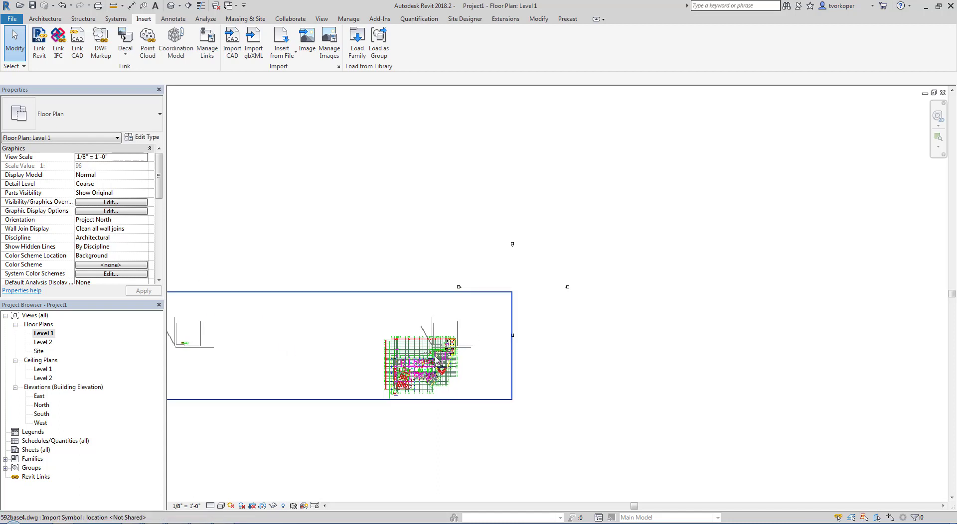
pyautogui.scroll(3, 435, 359)
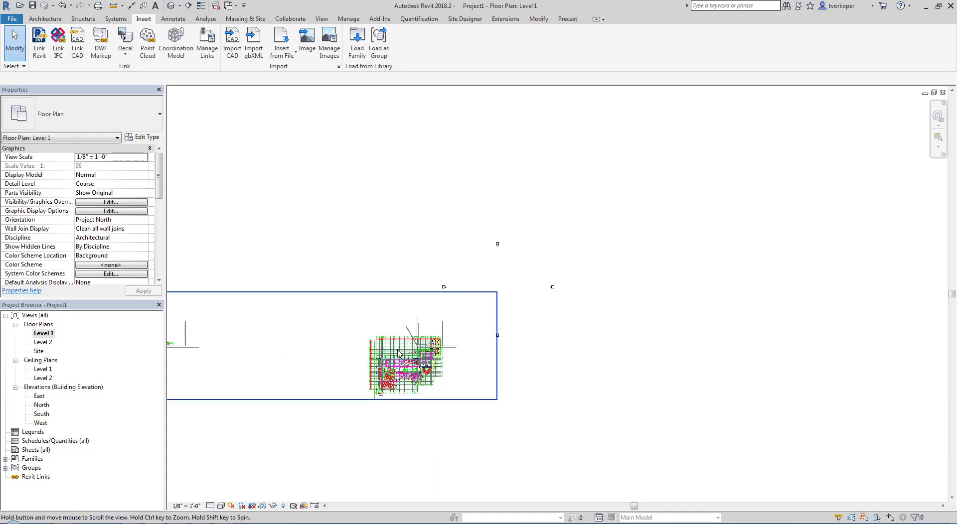
pyautogui.click(500, 335)
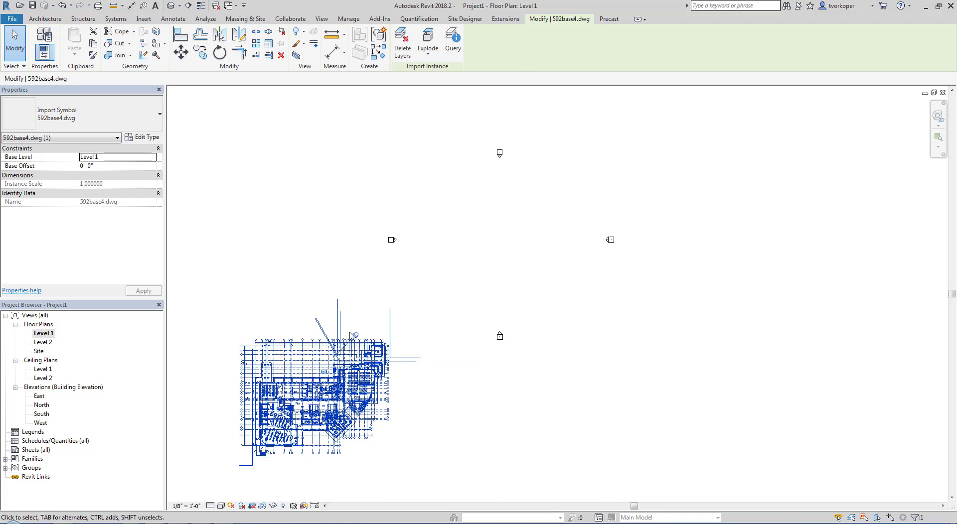
pyautogui.click(357, 336)
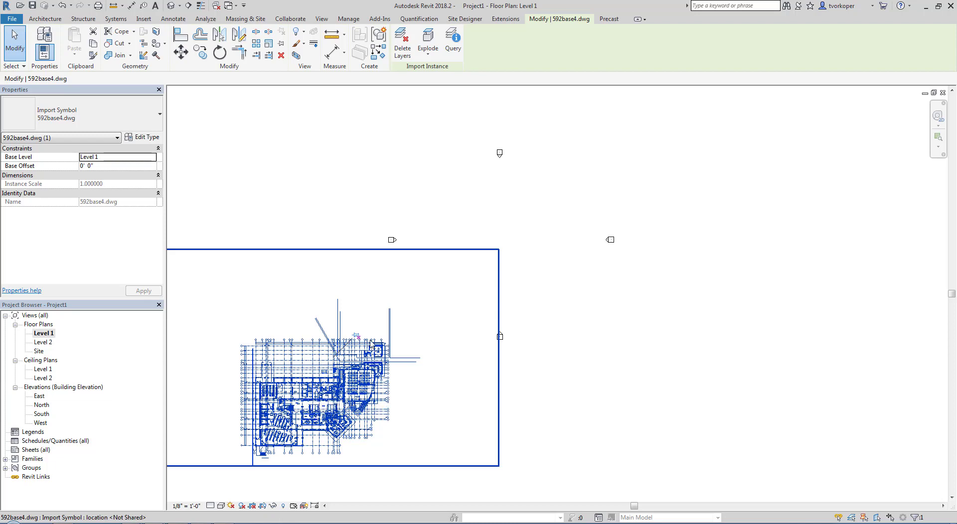
# Step: Move the unpinned drawing into the middle of the four elevation markers and deselect it
pyautogui.moveTo(371, 347)
pyautogui.mouseDown()
pyautogui.moveTo(484, 249)
pyautogui.moveTo(494, 256)
pyautogui.mouseUp()
pyautogui.click(491, 363)
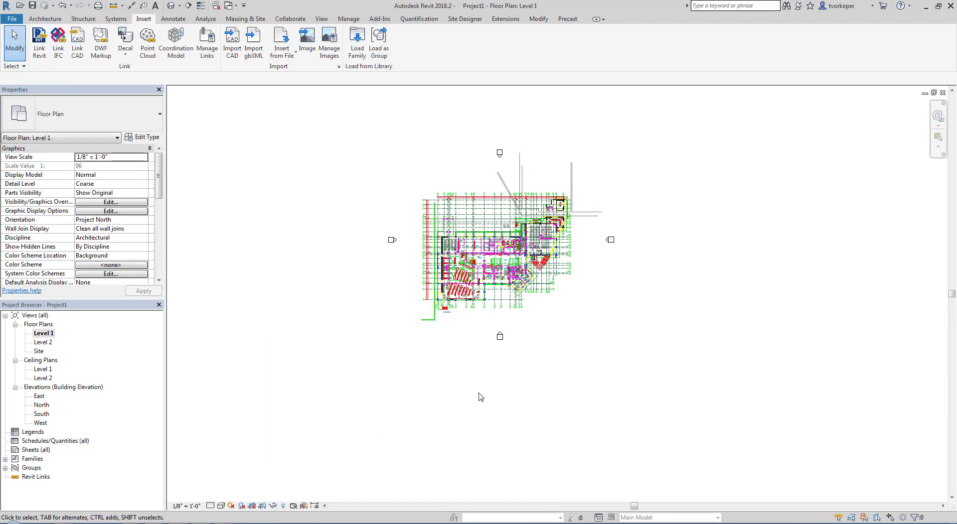
pyautogui.press('z')
pyautogui.press('e')
pyautogui.moveTo(482, 399); pyautogui.dragTo(140, 382, button='middle')
pyautogui.scroll(4, 362, 299)
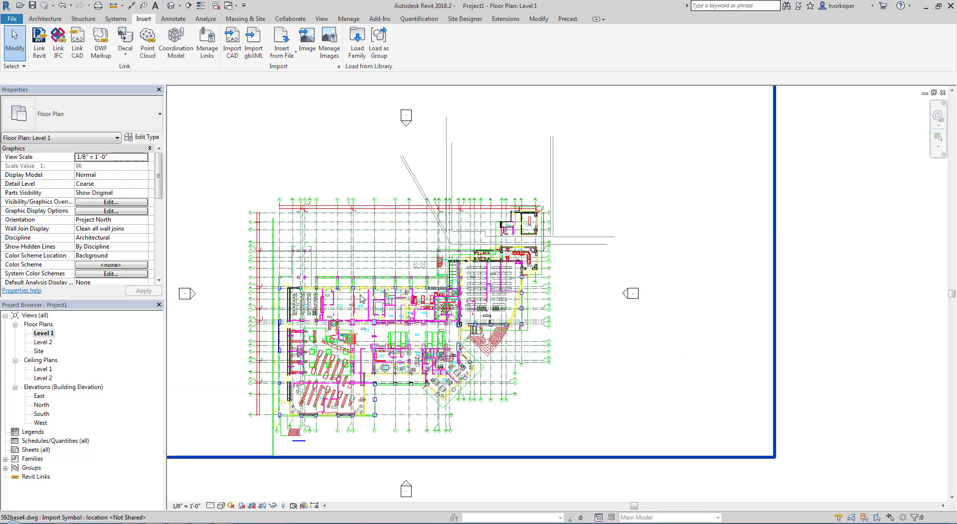
# Step: Draw a horizontal Generic - 8" wall 20' long below the dimension line, starting on the imported drawing's gridline 4
pyautogui.scroll(2, 362, 299)
pyautogui.moveTo(353, 235); pyautogui.dragTo(457, 319, button='middle')
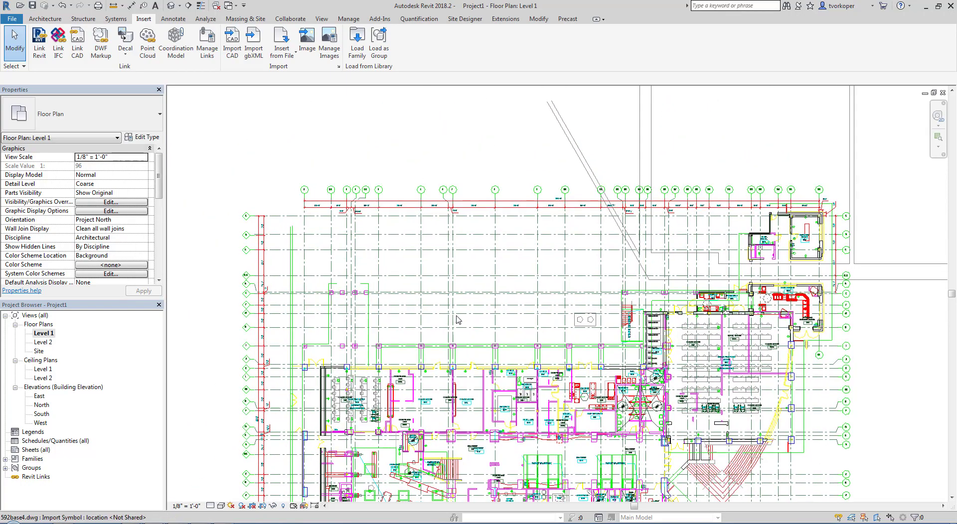
pyautogui.scroll(10, 403, 272)
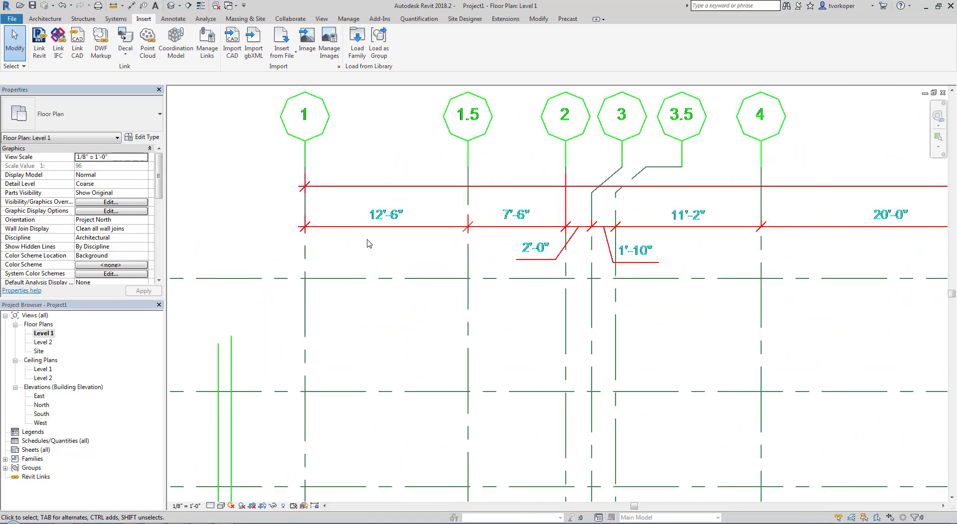
pyautogui.moveTo(462, 257); pyautogui.dragTo(216, 257, button='middle')
pyautogui.moveTo(556, 258); pyautogui.dragTo(370, 277, button='middle')
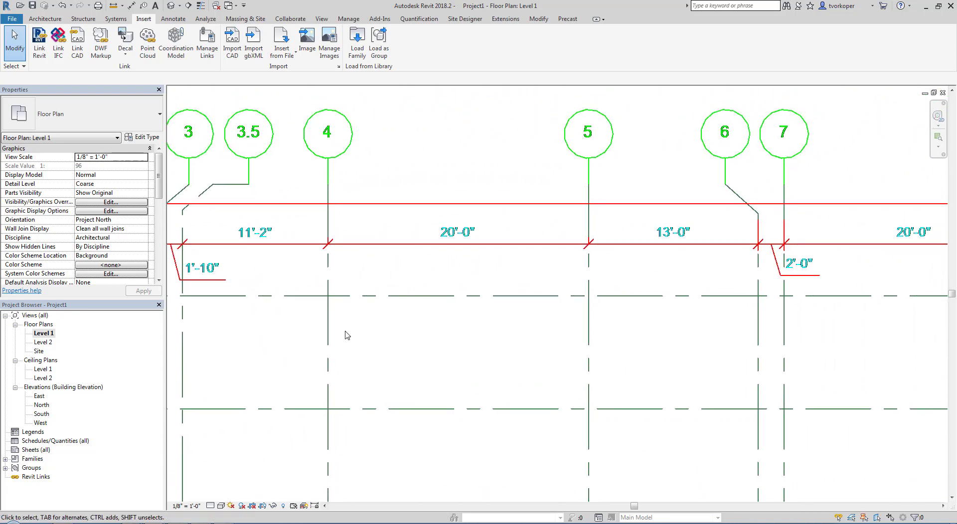
pyautogui.press('w')
pyautogui.press('a')
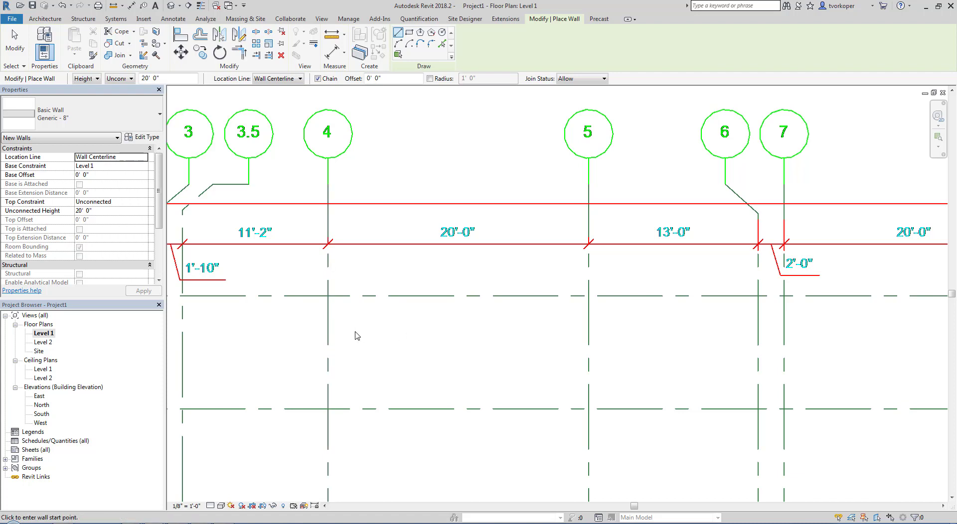
pyautogui.click(327, 332)
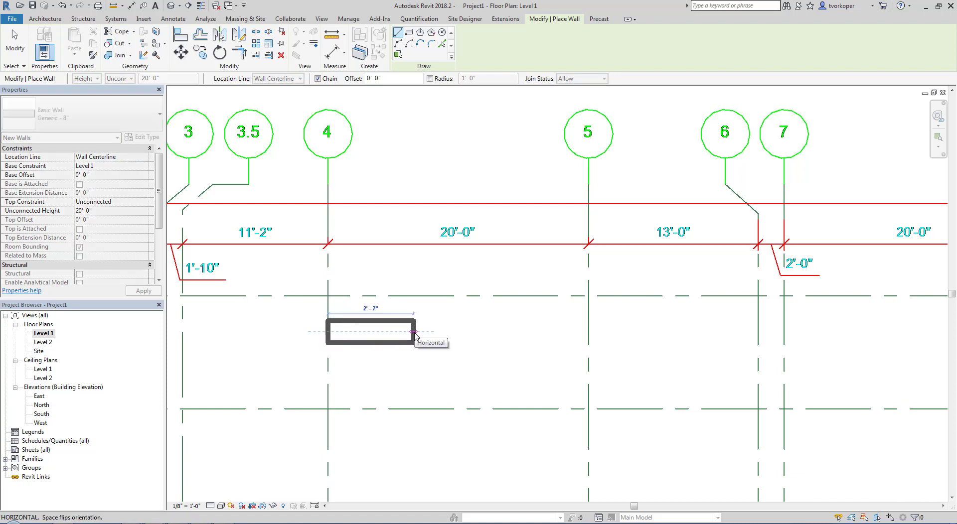
pyautogui.write('60')
pyautogui.press('Return')
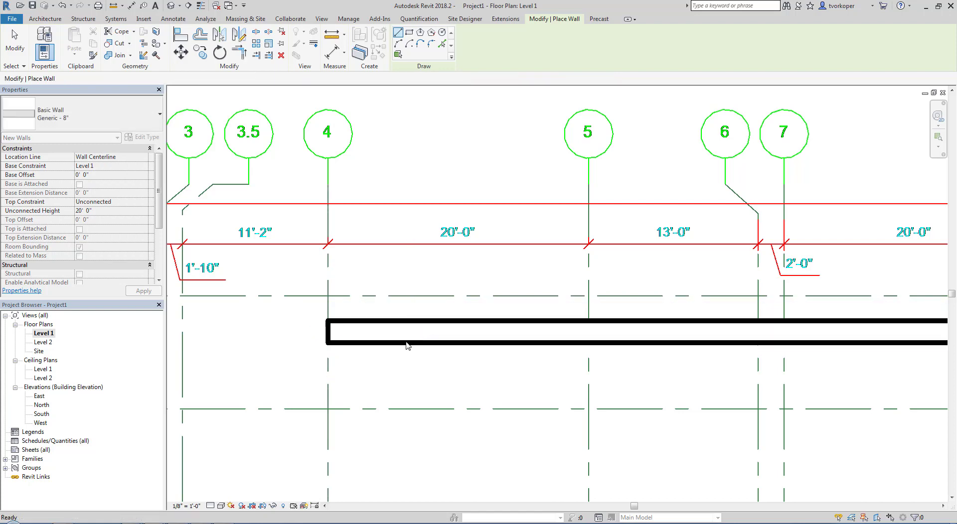
pyautogui.press('Escape')
pyautogui.press('Escape')
# Step: Check the new wall's length against the spacing of gridlines 4 and 5, and select the imported 592base4.dwg drawing
pyautogui.scroll(-3, 398, 368)
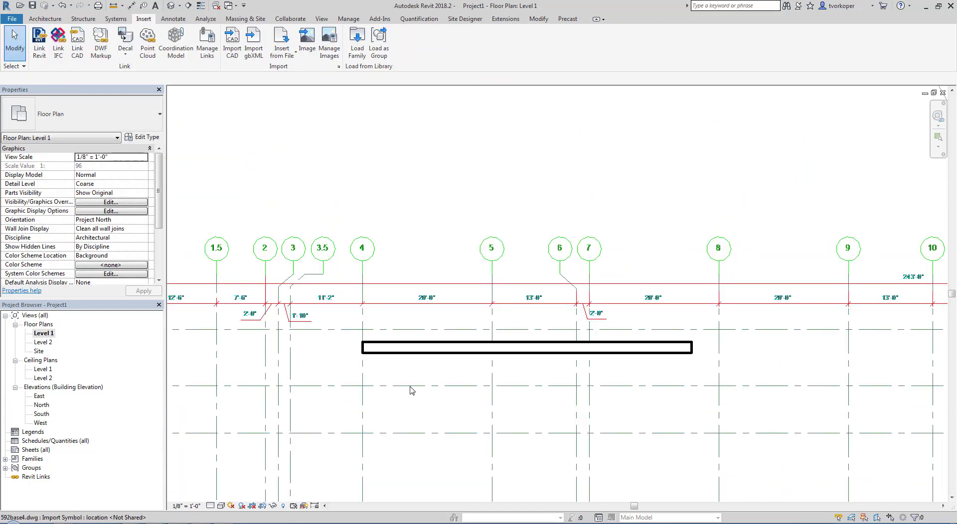
pyautogui.scroll(3, 464, 387)
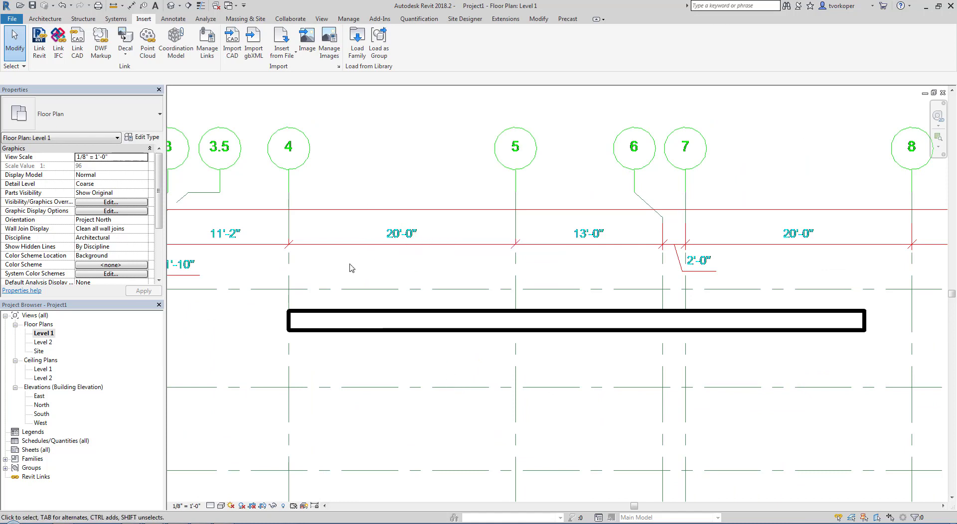
pyautogui.click(348, 332)
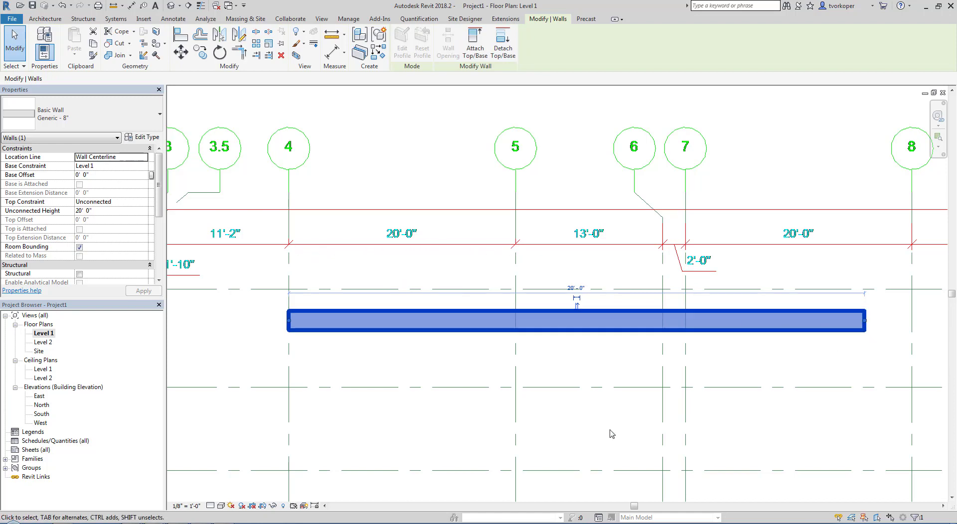
pyautogui.click(486, 415)
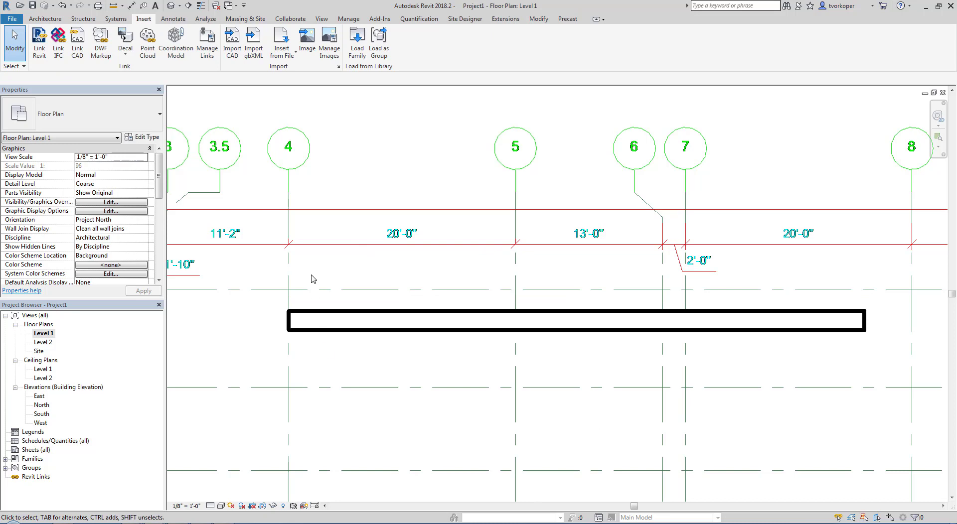
pyautogui.click(348, 247)
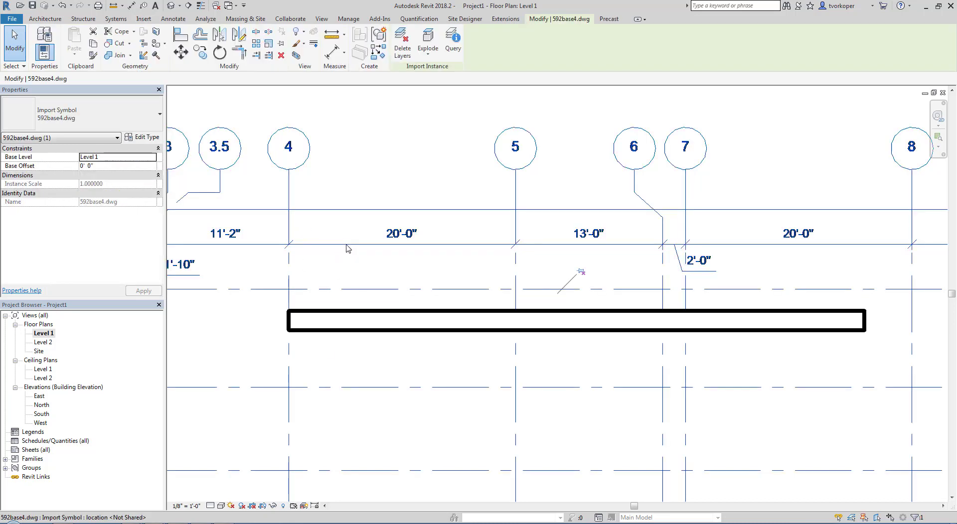
pyautogui.press('r')
pyautogui.press('e')
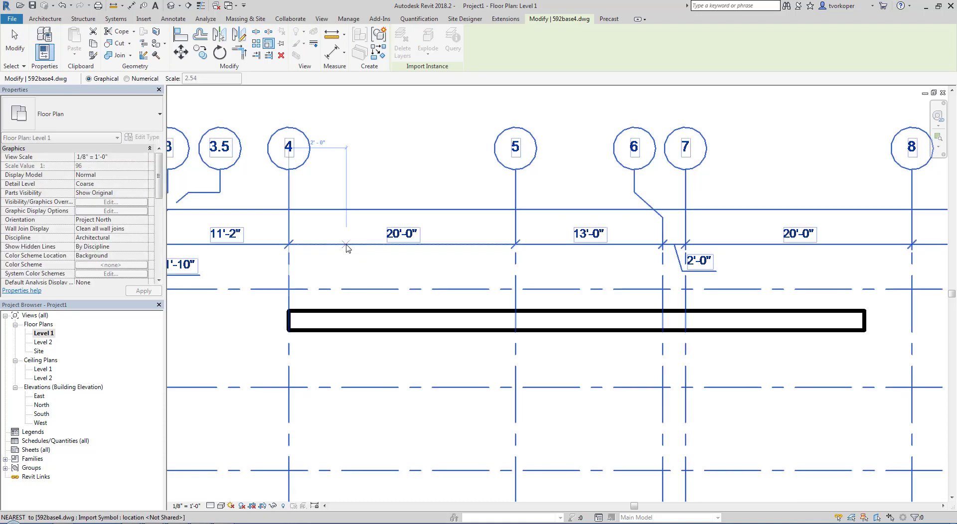
pyautogui.click(289, 321)
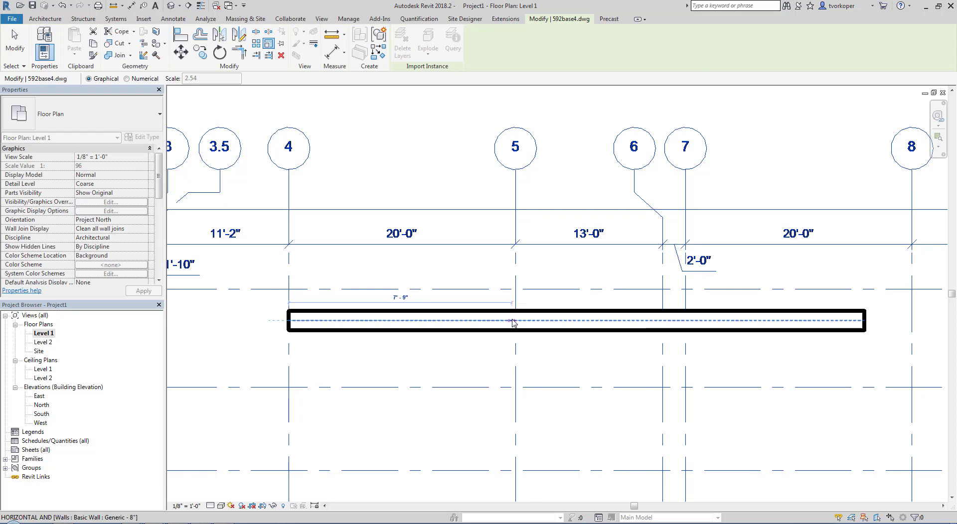
pyautogui.press('Escape')
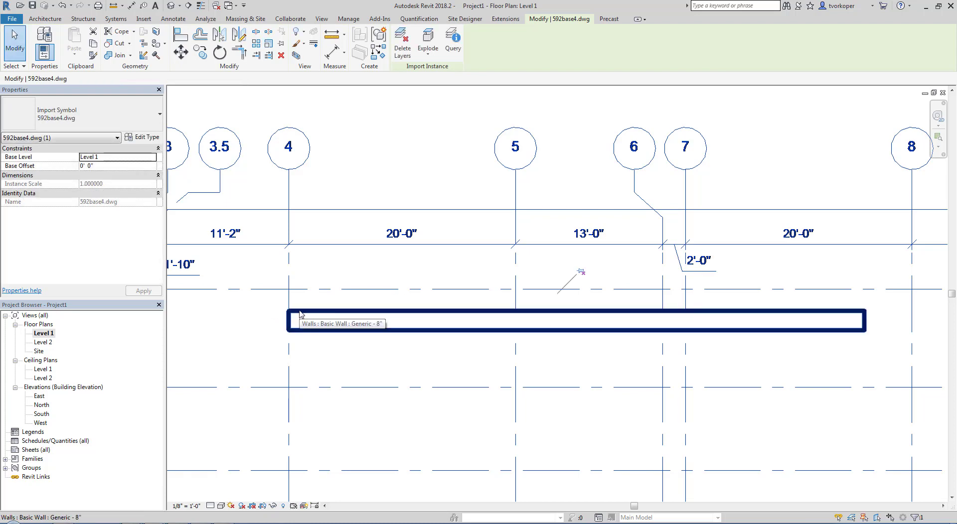
# Step: Scale the selected drawing graphically from the wall's upper corner on gridline 4, bringing gridline 5 to the wall's other end
pyautogui.press('r')
pyautogui.press('e')
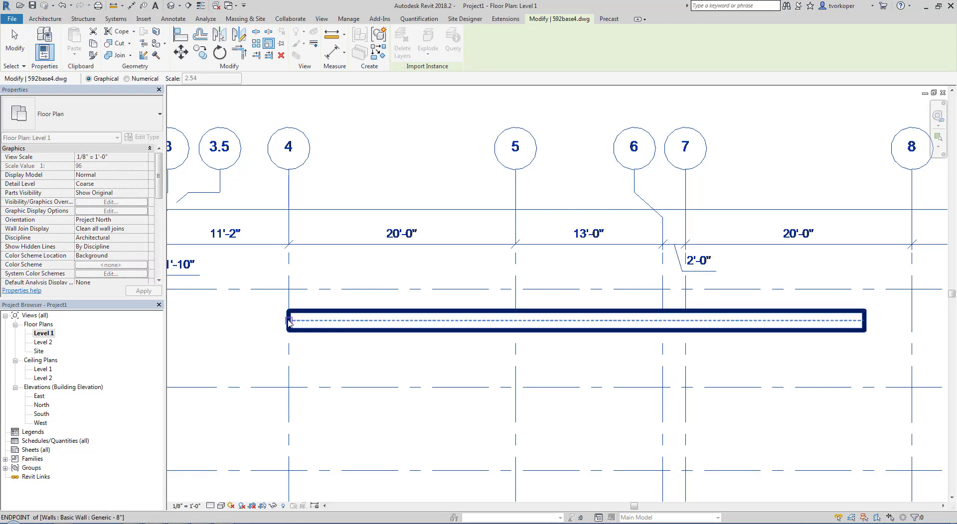
pyautogui.click(288, 312)
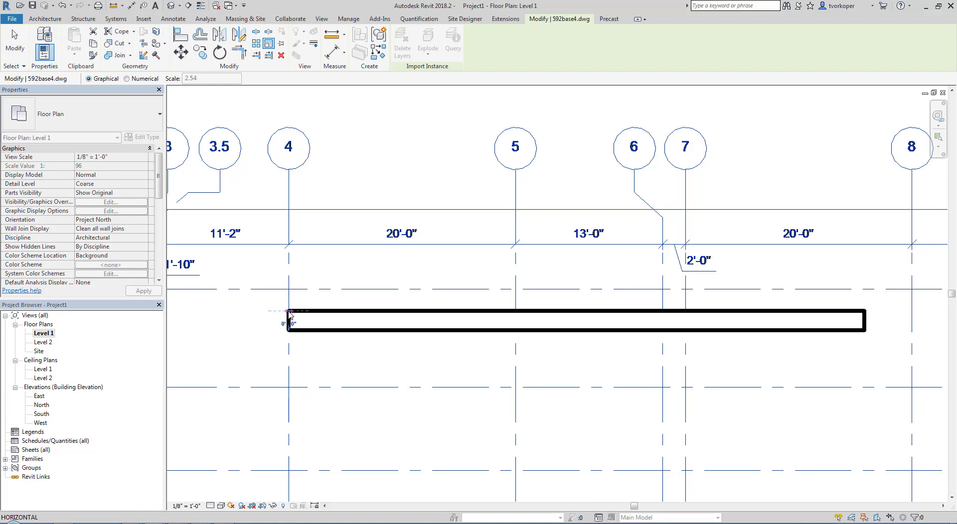
pyautogui.click(516, 312)
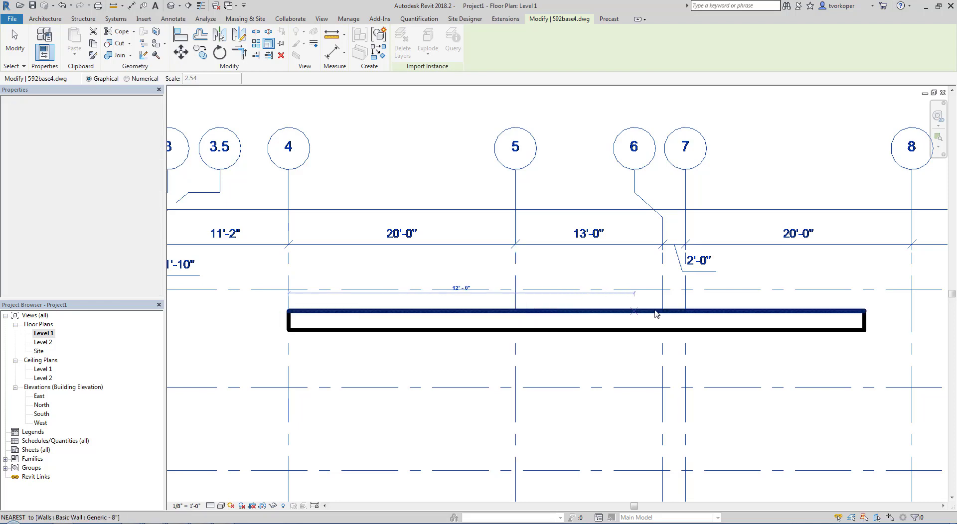
pyautogui.click(864, 312)
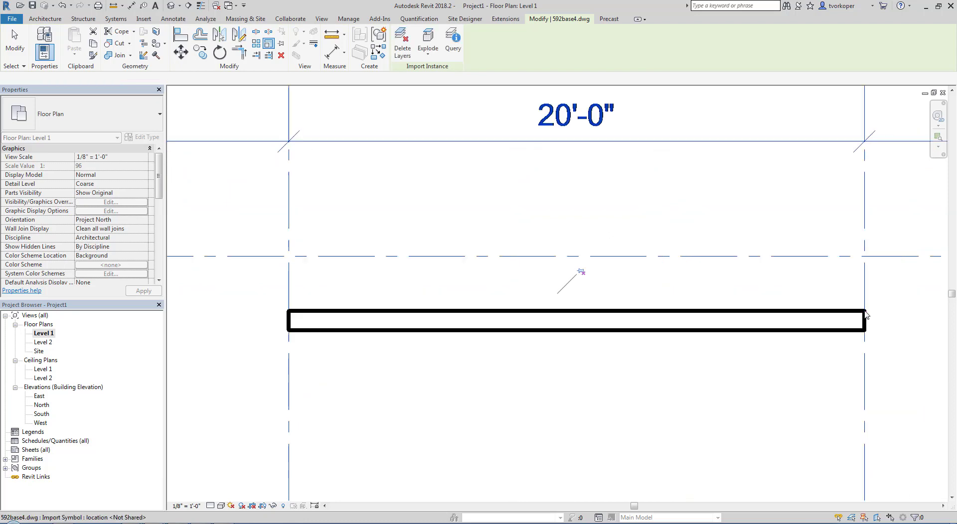
# Step: Check the wall's length against the dimensioned bay between gridlines 4 and 5 of the scaled drawing
pyautogui.scroll(-3, 408, 411)
pyautogui.moveTo(409, 408); pyautogui.dragTo(360, 412, button='middle')
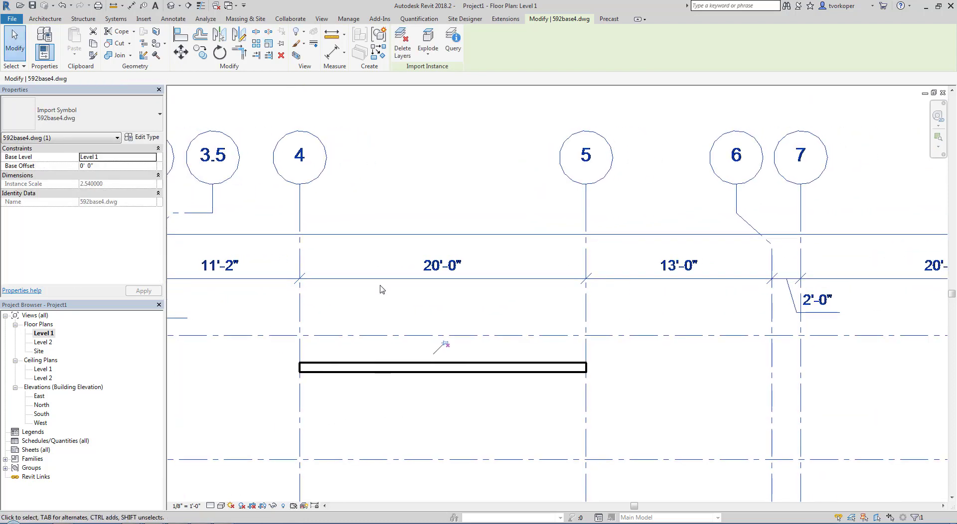
pyautogui.click(336, 375)
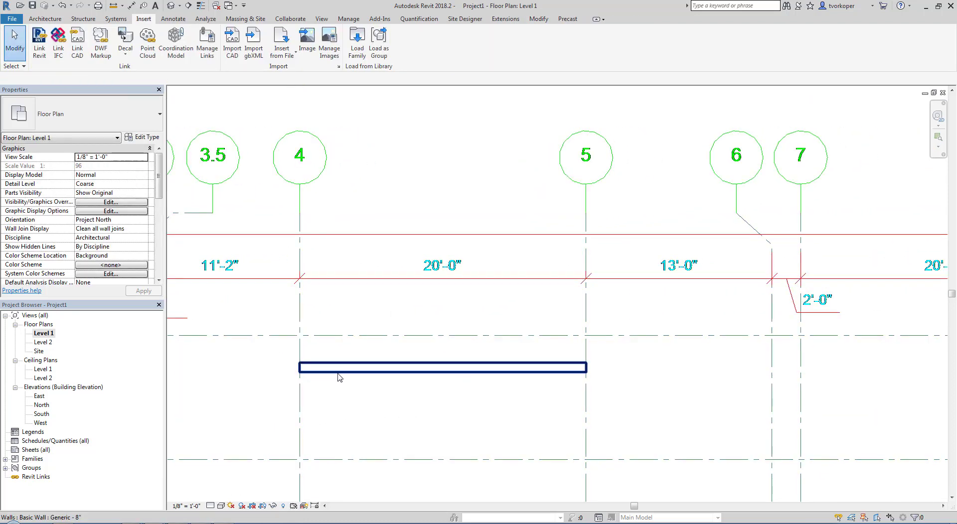
pyautogui.click(337, 370)
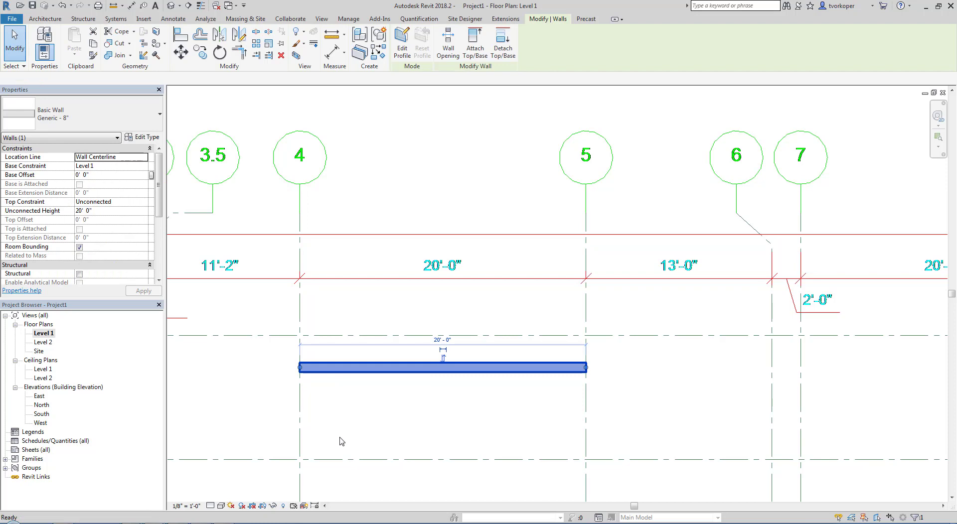
pyautogui.click(341, 441)
# Step: Move the scaled 592base4.dwg drawing upward to recentre it around the elevation markers and deselect it
pyautogui.middleClick(345, 414)
pyautogui.middleClick(346, 415)
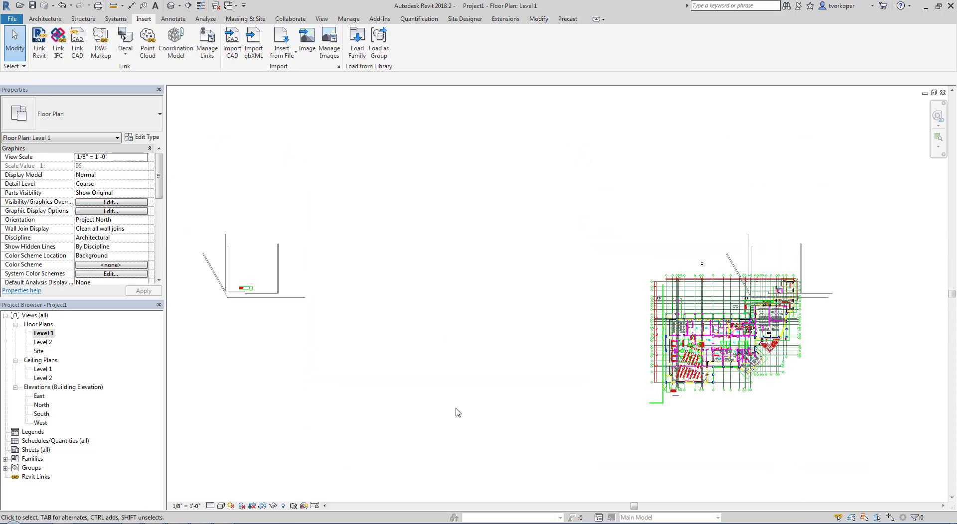
pyautogui.scroll(3, 752, 347)
pyautogui.scroll(1, 745, 345)
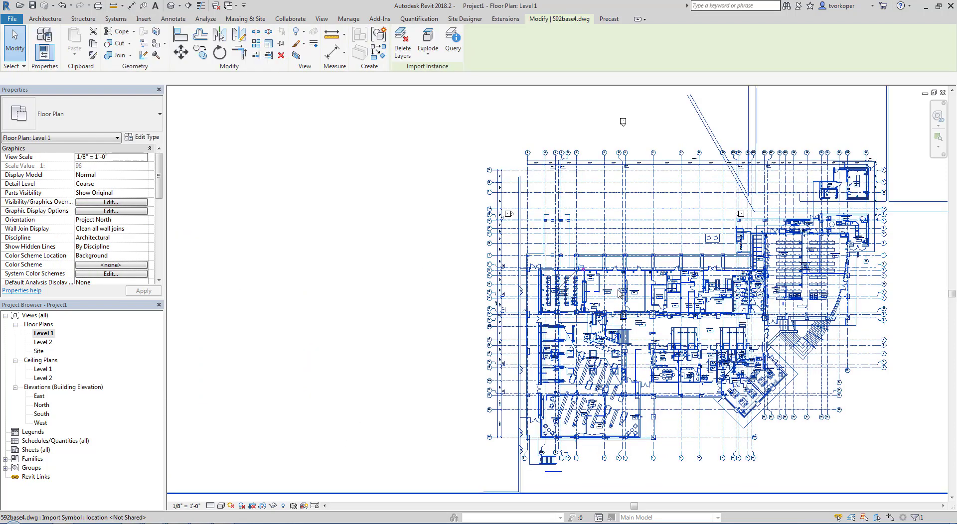
pyautogui.click(674, 296)
pyautogui.moveTo(677, 295); pyautogui.dragTo(684, 229)
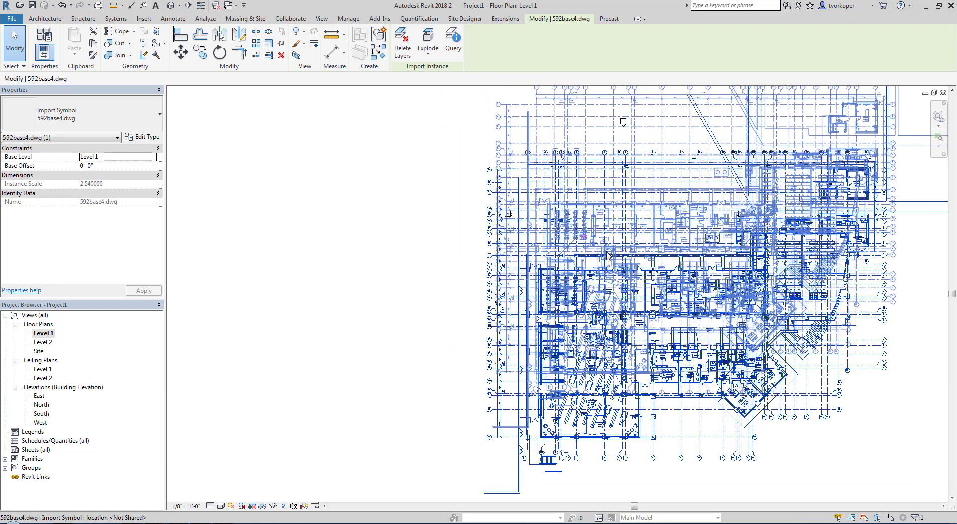
pyautogui.click(391, 306)
# Step: Select the repositioned 592base4.dwg drawing, pin it in place and deselect it
pyautogui.scroll(6, 391, 305)
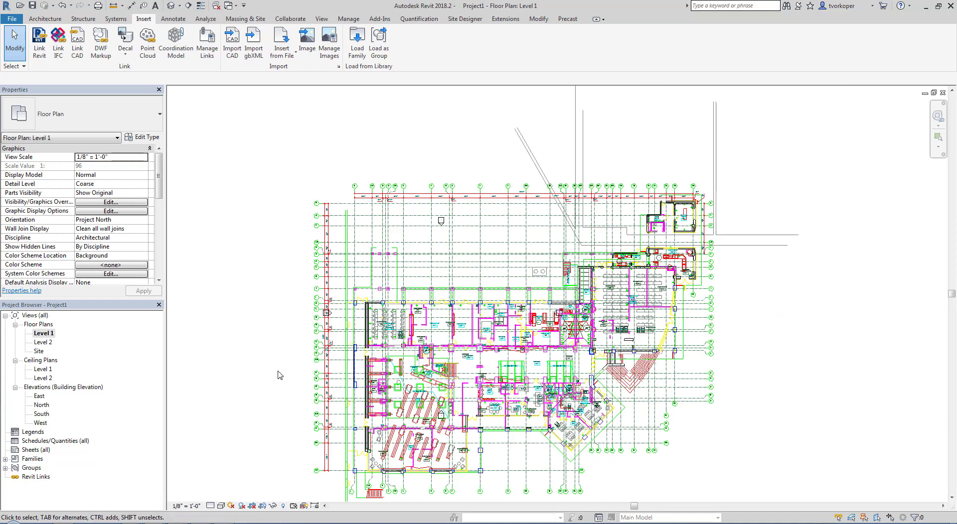
pyautogui.scroll(3, 368, 313)
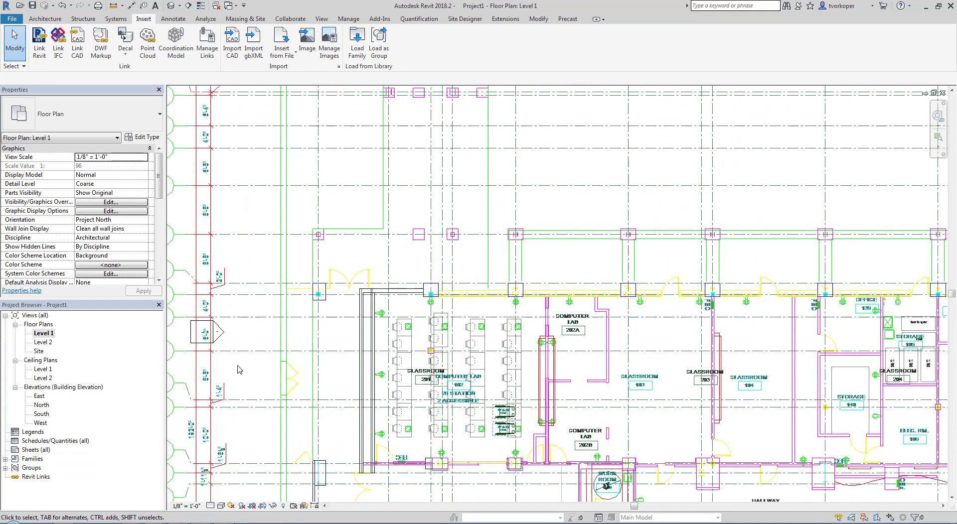
pyautogui.click(455, 236)
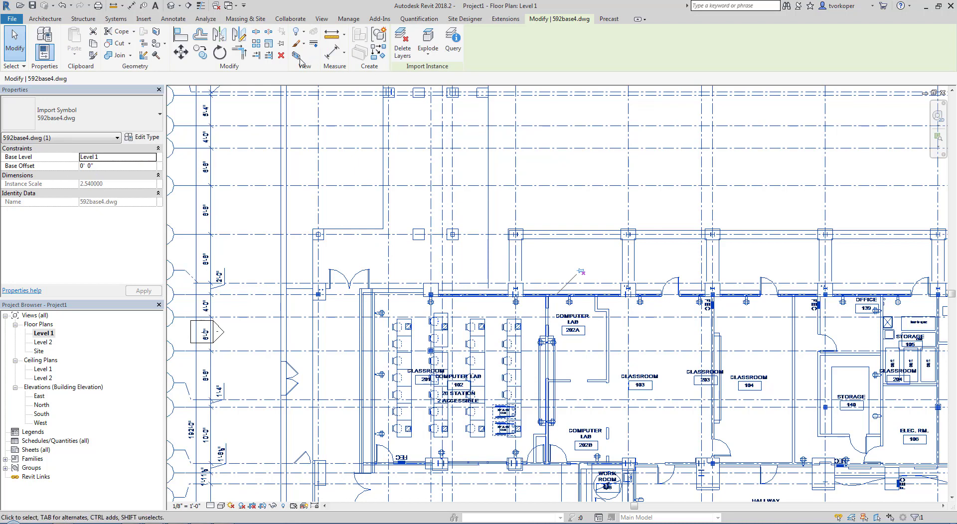
pyautogui.click(283, 47)
pyautogui.press('Escape')
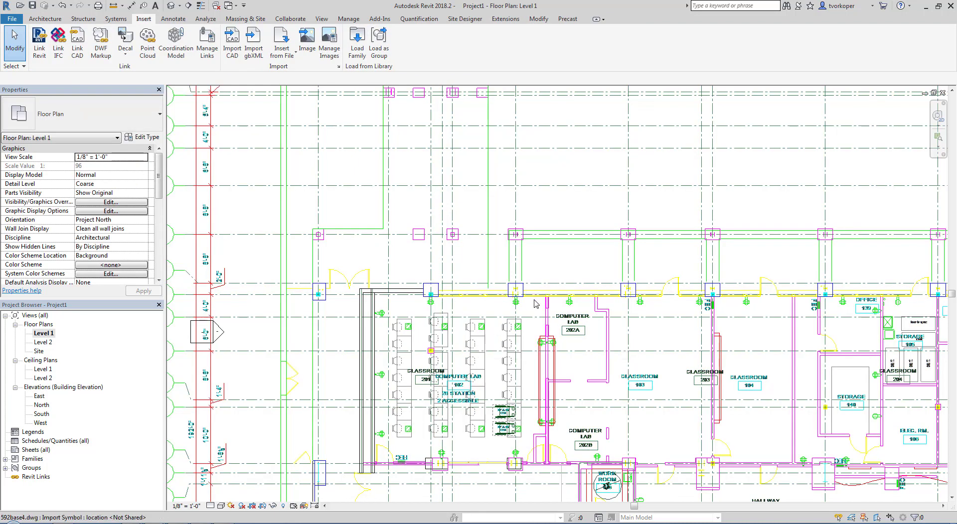
# Step: Check the imported drawing's pin near Computer Lab 202A and deselect the drawing
pyautogui.scroll(3, 531, 308)
pyautogui.scroll(5, 477, 299)
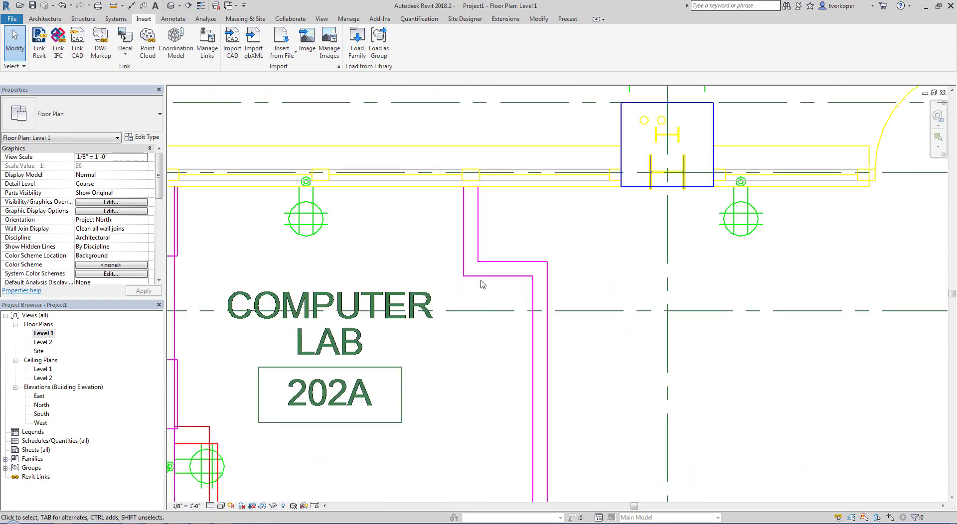
pyautogui.click(479, 311)
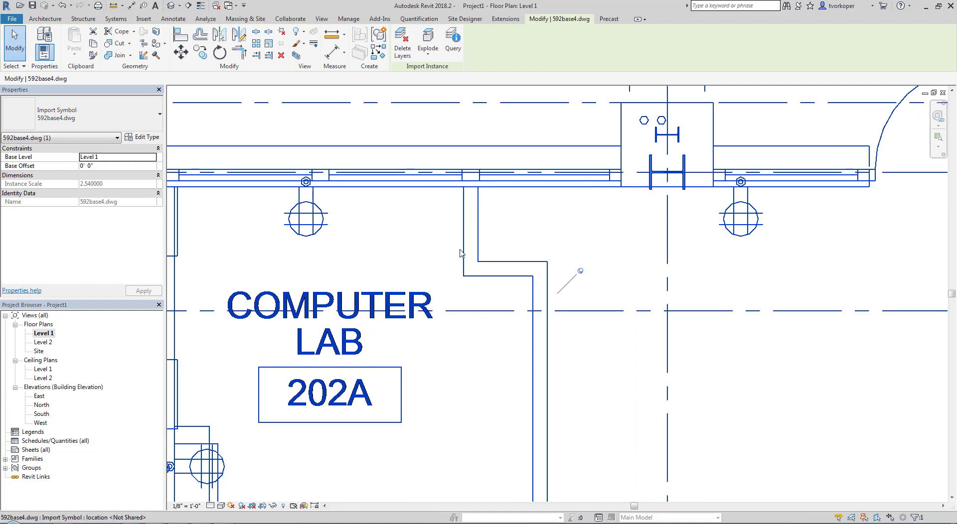
pyautogui.press('Escape')
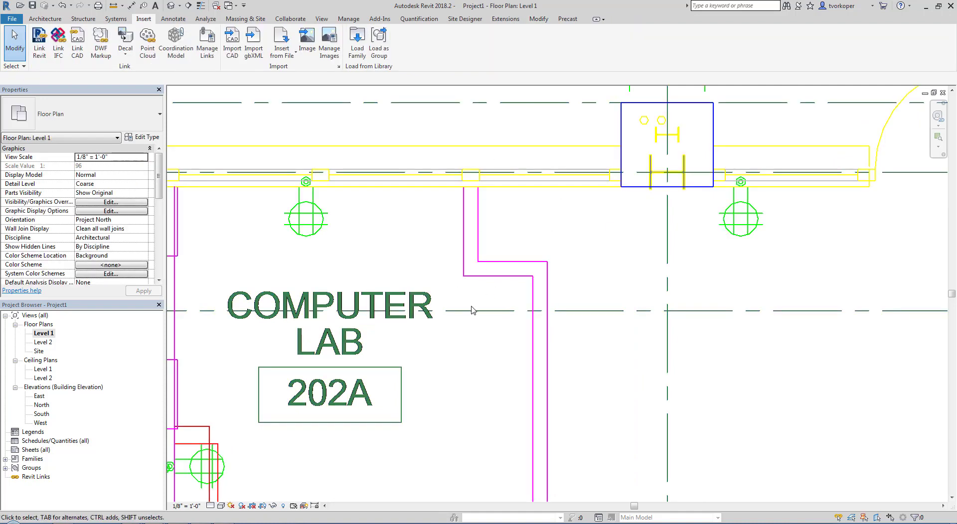
# Step: Start a new wall with the Generic - 5" type and set its location line to Finish Face: Exterior
pyautogui.press('w')
pyautogui.press('a')
pyautogui.click(120, 124)
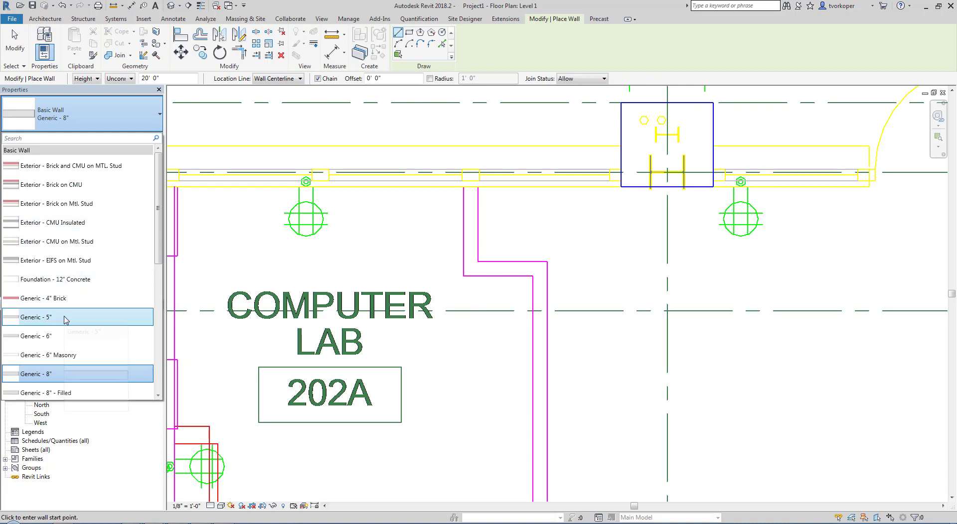
pyautogui.click(65, 319)
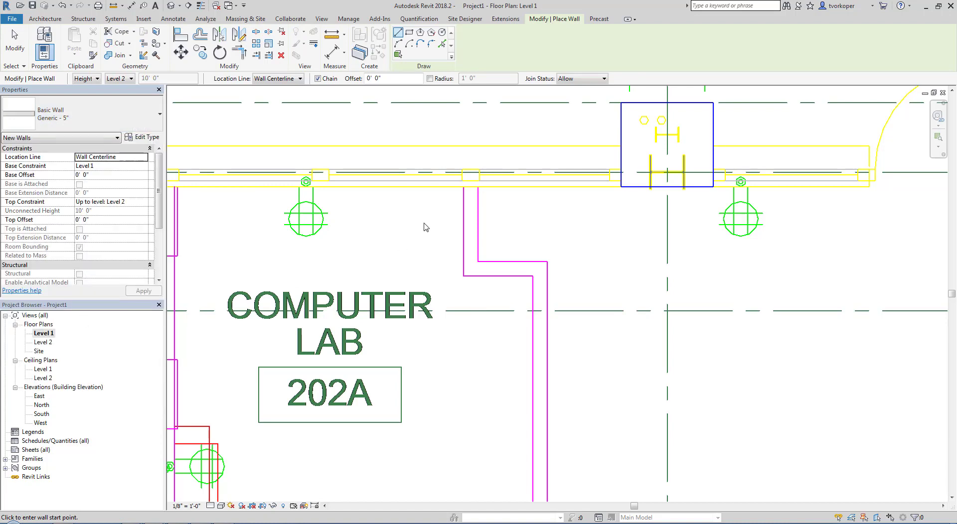
pyautogui.click(478, 188)
pyautogui.press('Escape')
pyautogui.click(286, 80)
pyautogui.click(286, 104)
# Step: Trace the stepped wall between Computer Lab 202A and Classroom 103, from the exterior wall down to the cross partition
pyautogui.click(479, 186)
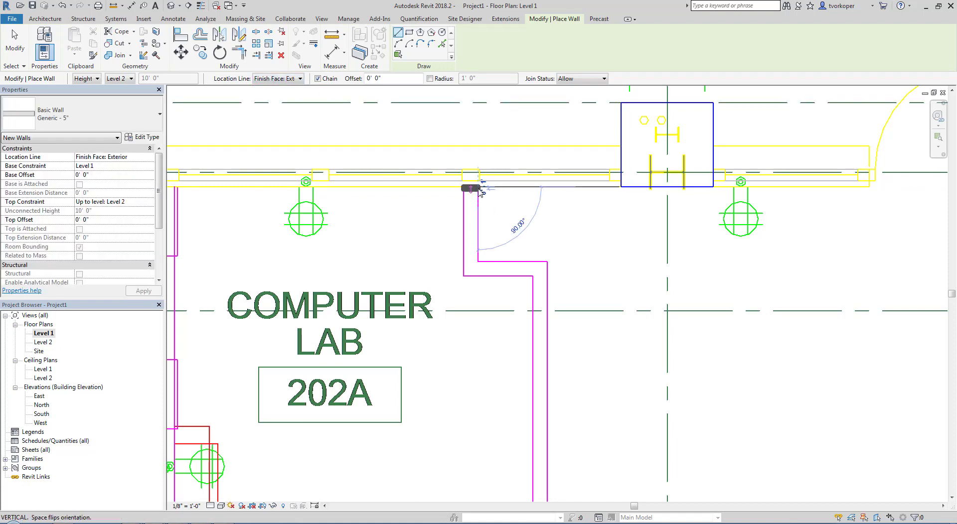
pyautogui.click(478, 261)
pyautogui.click(551, 261)
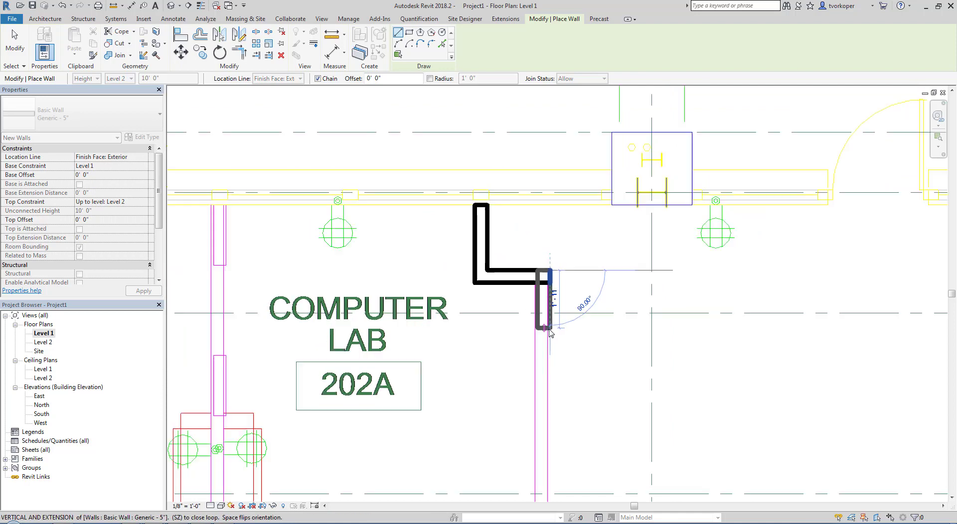
pyautogui.scroll(-3, 543, 323)
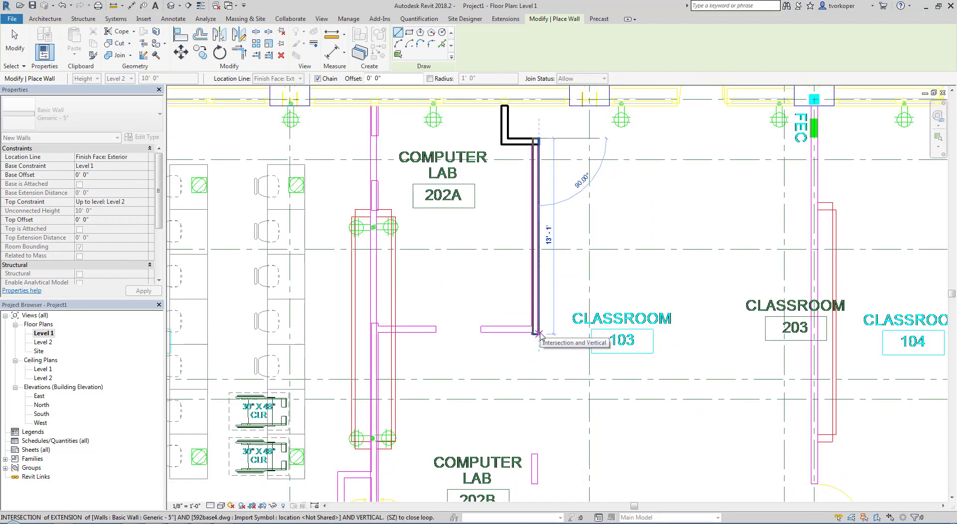
pyautogui.click(539, 334)
# Step: Trace the two short partition walls on either side of the opening between Computer Labs 202A and 202B
pyautogui.scroll(1, 536, 335)
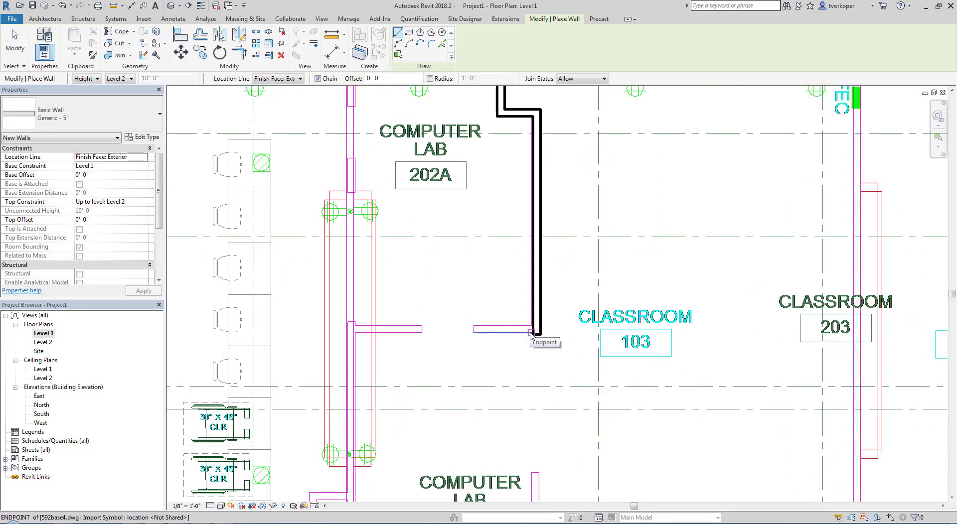
pyautogui.click(474, 330)
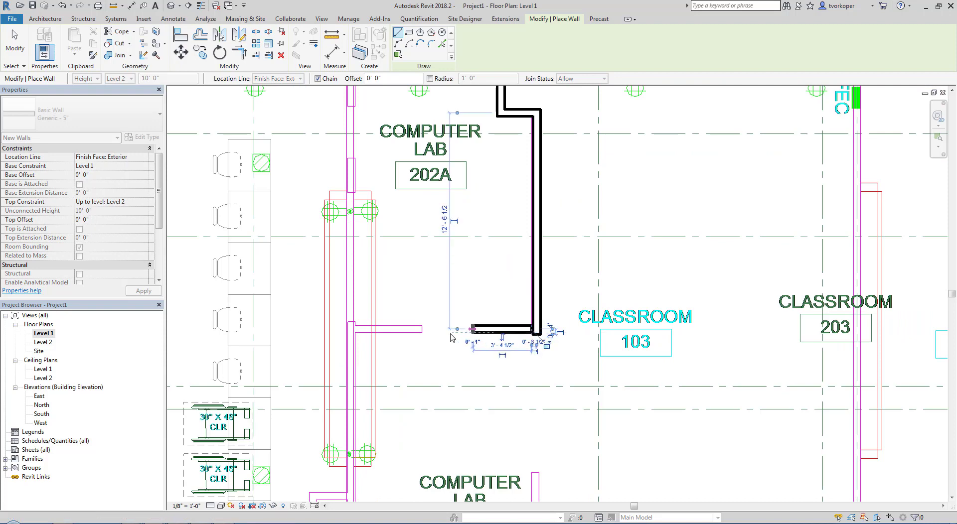
pyautogui.click(422, 333)
pyautogui.click(354, 333)
pyautogui.press('Escape')
# Step: Trace the long vertical wall on the west side of Computer Lab 202B down to the corridor wall line
pyautogui.scroll(-1, 354, 363)
pyautogui.moveTo(355, 364); pyautogui.dragTo(371, 224, button='middle')
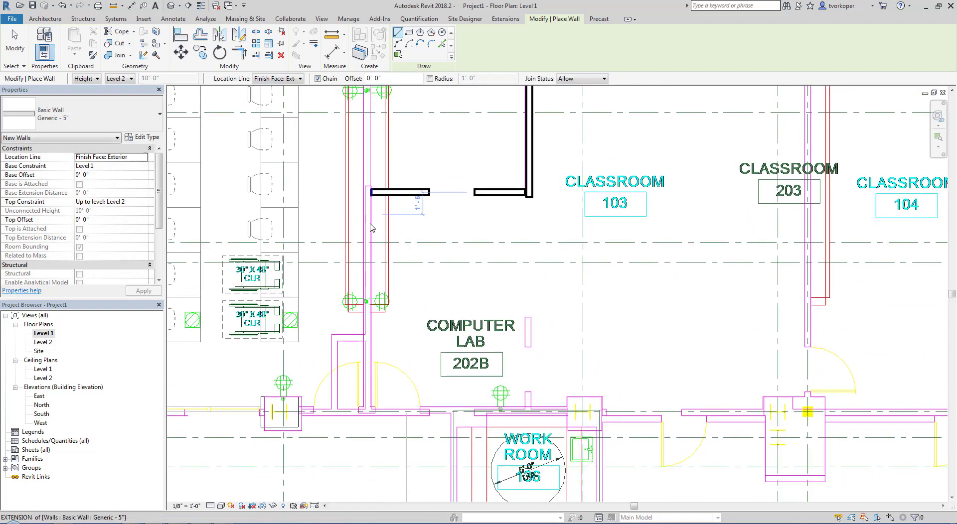
pyautogui.scroll(4, 371, 228)
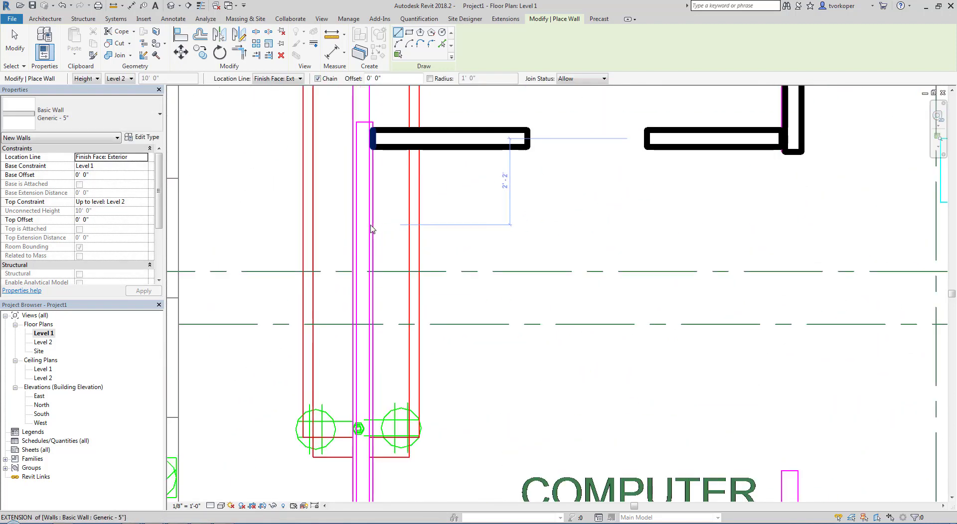
pyautogui.click(372, 122)
pyautogui.moveTo(374, 422); pyautogui.dragTo(380, 189, button='middle')
pyautogui.scroll(-1, 381, 187)
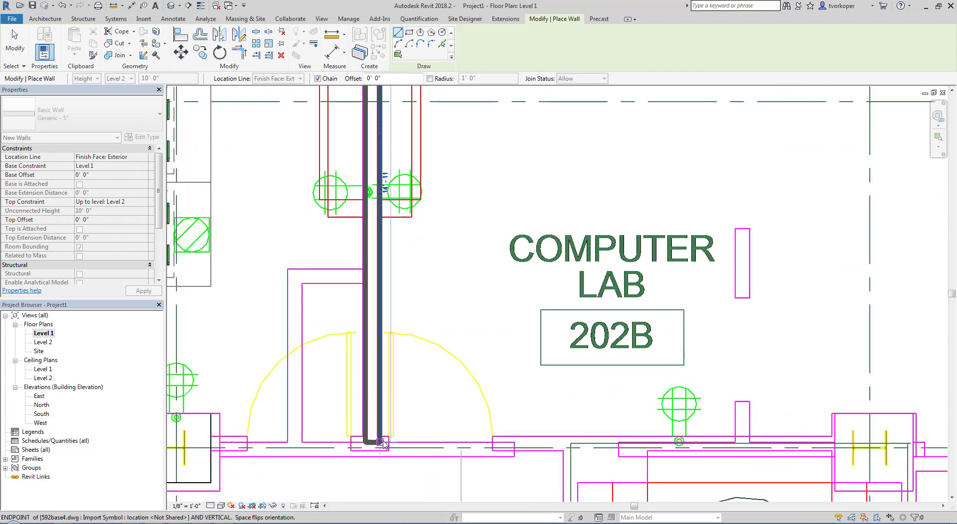
pyautogui.click(383, 442)
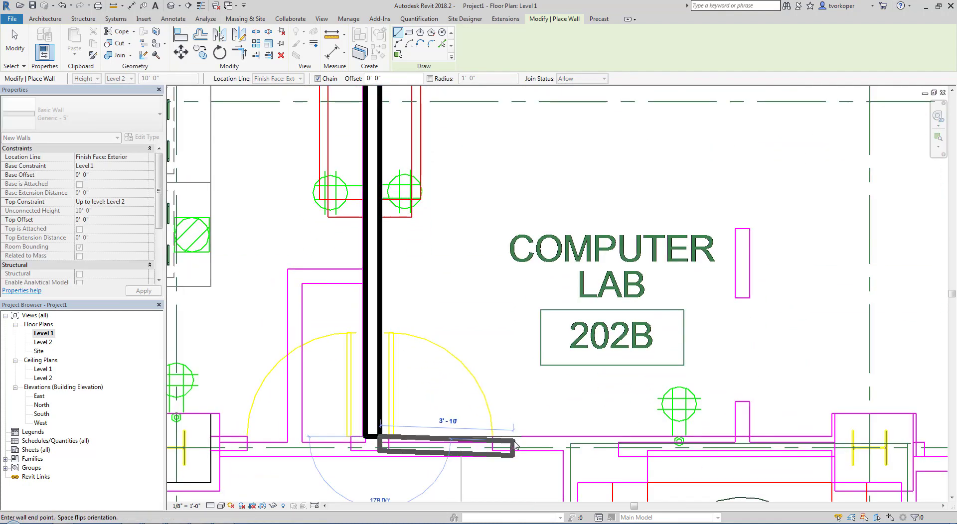
pyautogui.press('Escape')
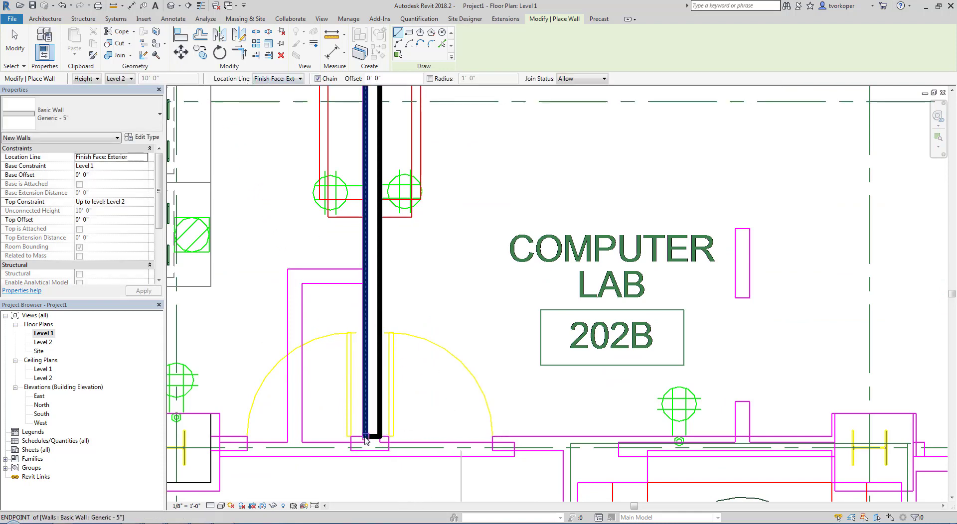
# Step: Trace the corridor wall from the long wall's lower end west to the column, plus the short return wall above the door
pyautogui.click(379, 436)
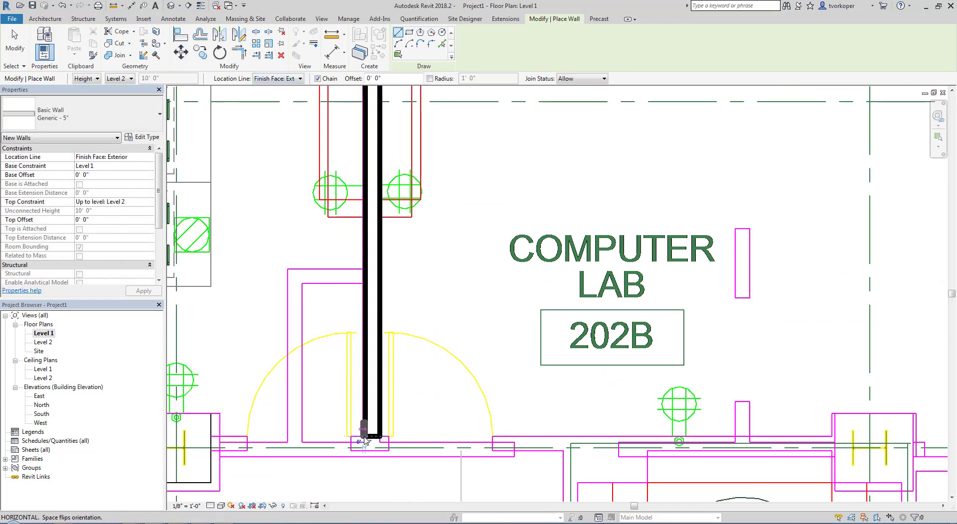
pyautogui.click(219, 437)
pyautogui.press('Escape')
pyautogui.click(288, 269)
pyautogui.click(363, 273)
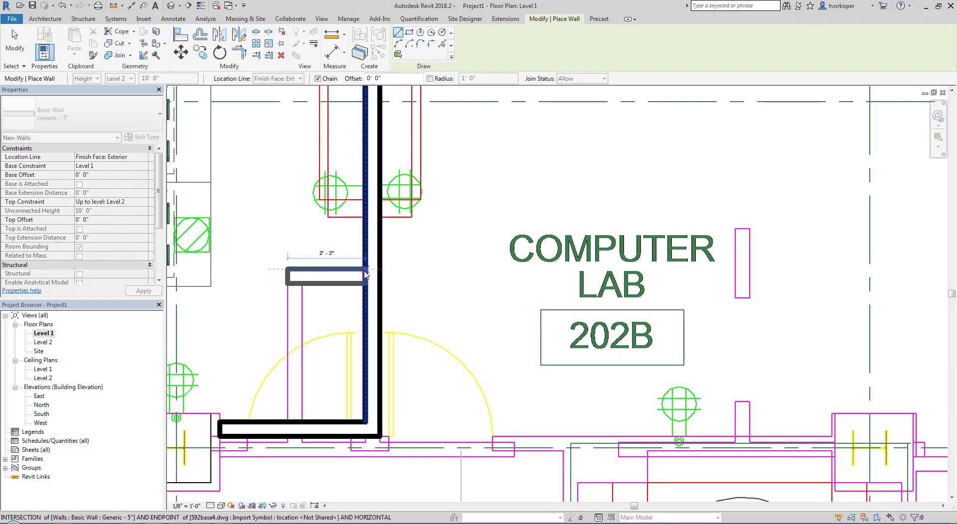
pyautogui.press('Escape')
pyautogui.press('Escape')
# Step: Open the default 3D view and examine the traced walls standing on the imported drawing
pyautogui.scroll(-3, 472, 319)
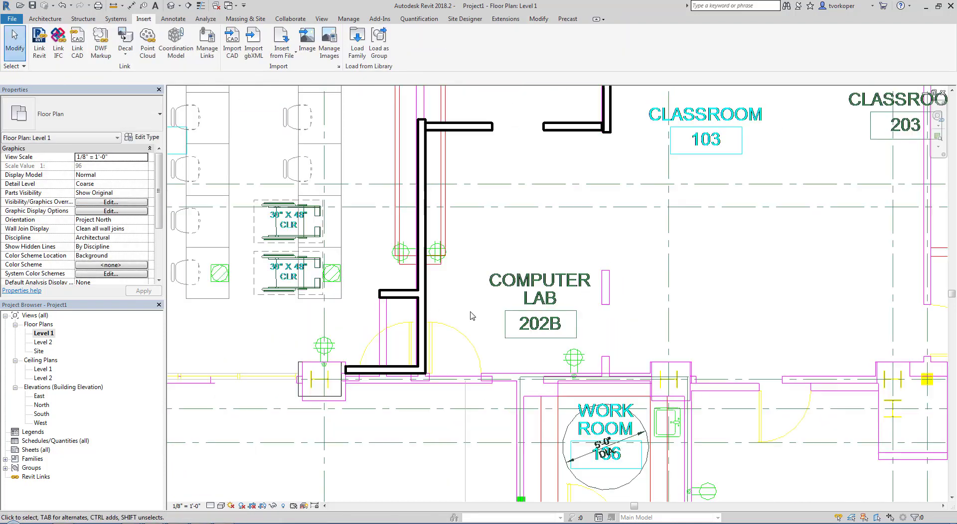
pyautogui.click(170, 5)
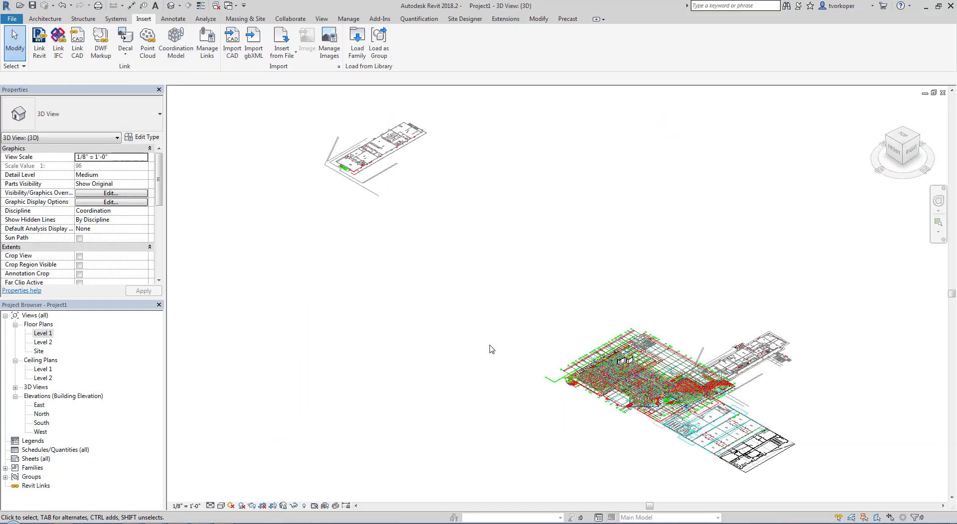
pyautogui.scroll(4, 634, 438)
pyautogui.scroll(2, 686, 426)
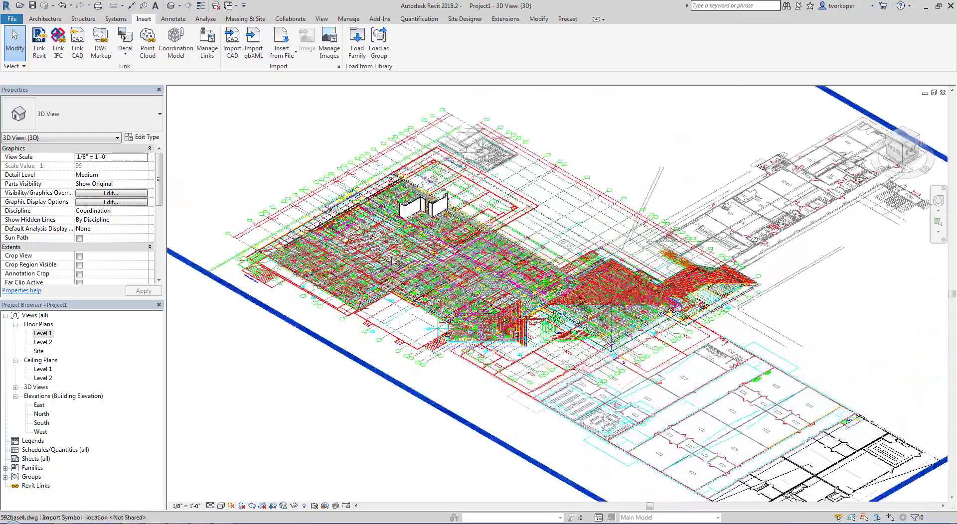
pyautogui.keyDown('shift'); pyautogui.moveTo(661, 429); pyautogui.dragTo(280, 516, button='middle'); pyautogui.keyUp('shift')
pyautogui.scroll(4, 302, 469)
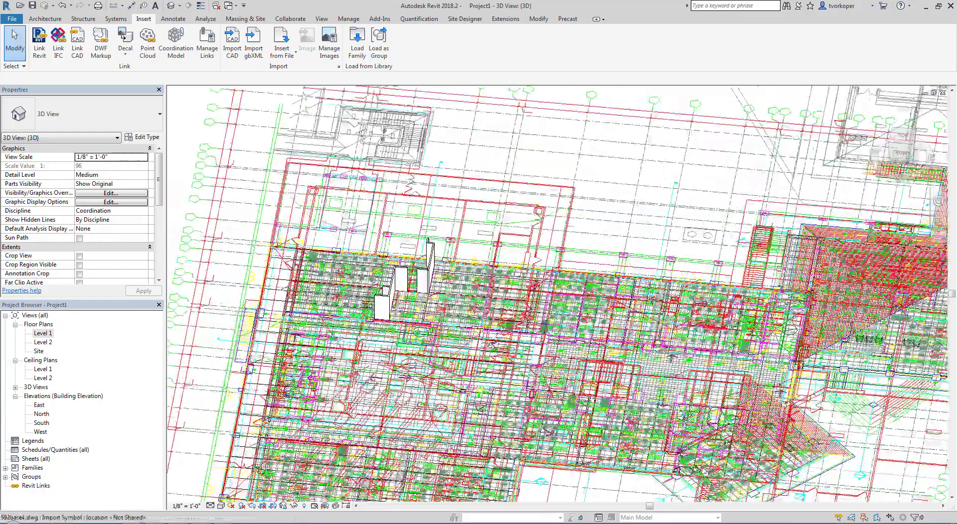
pyautogui.keyDown('shift'); pyautogui.moveTo(319, 399); pyautogui.dragTo(413, 434, button='middle'); pyautogui.keyUp('shift')
pyautogui.moveTo(369, 299); pyautogui.dragTo(350, 355, button='middle')
pyautogui.scroll(3, 393, 185)
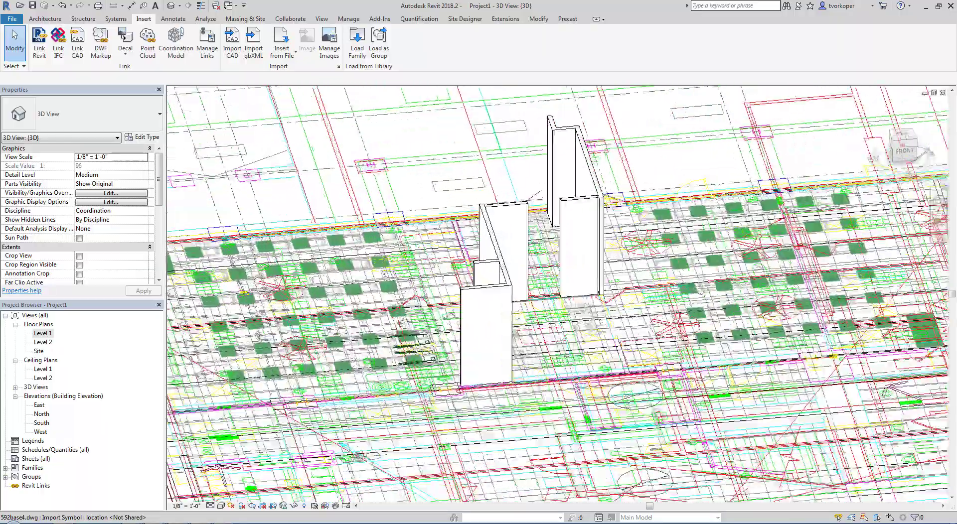
pyautogui.scroll(-1, 436, 409)
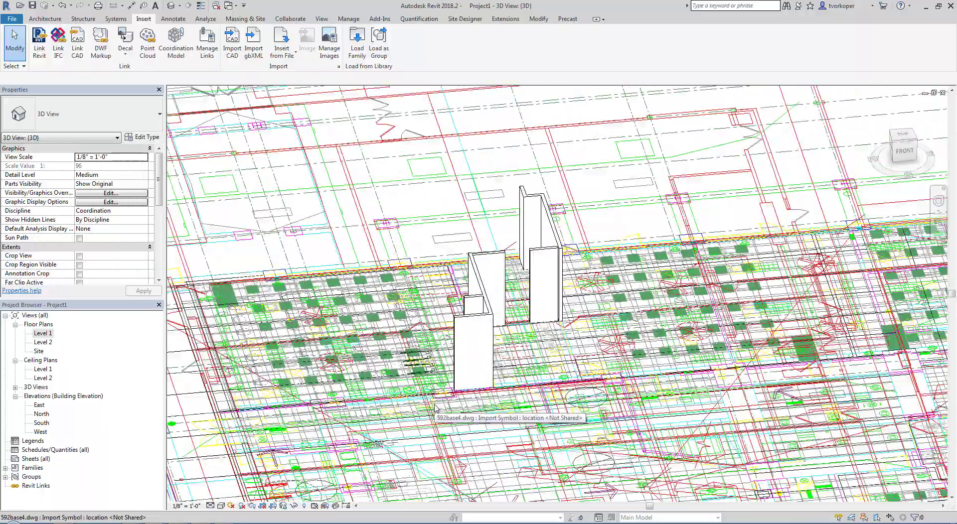
pyautogui.moveTo(418, 371)
pyautogui.keyDown('shift'); pyautogui.mouseDown(button='middle')
pyautogui.moveTo(410, 392)
pyautogui.moveTo(419, 411)
pyautogui.moveTo(406, 377)
pyautogui.mouseUp(button='middle'); pyautogui.keyUp('shift')
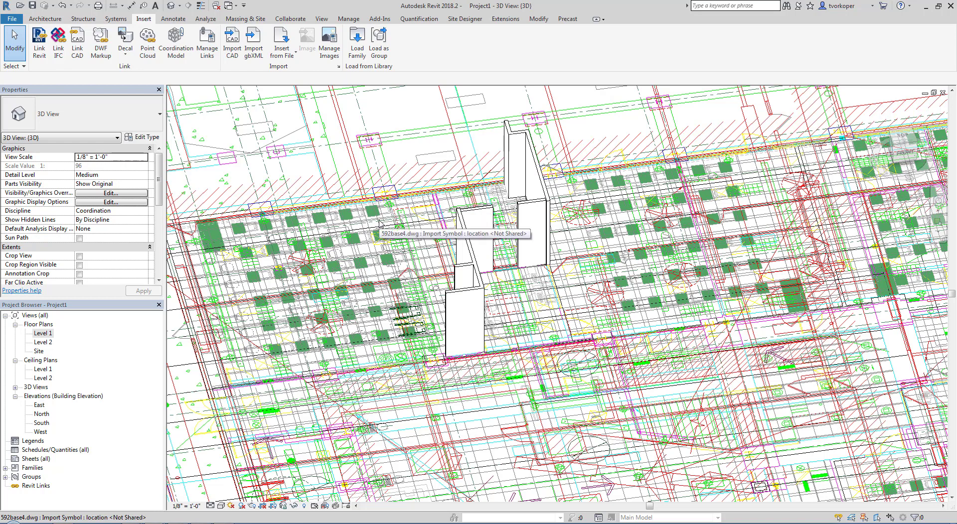
# Step: Open the 3D view's visibility overrides for imported categories, expand the 592base4.dwg layers, and enlarge and reposition the dialog
pyautogui.press('v')
pyautogui.press('v')
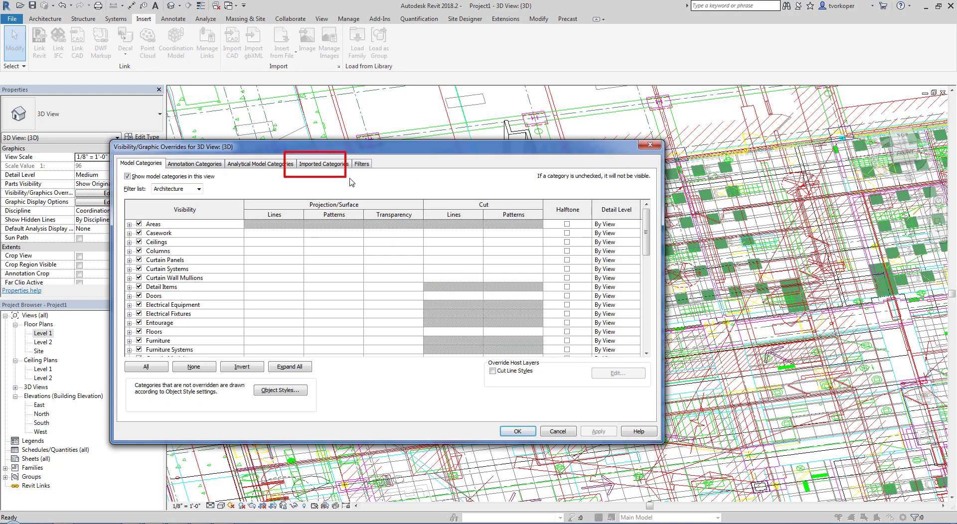
pyautogui.click(323, 166)
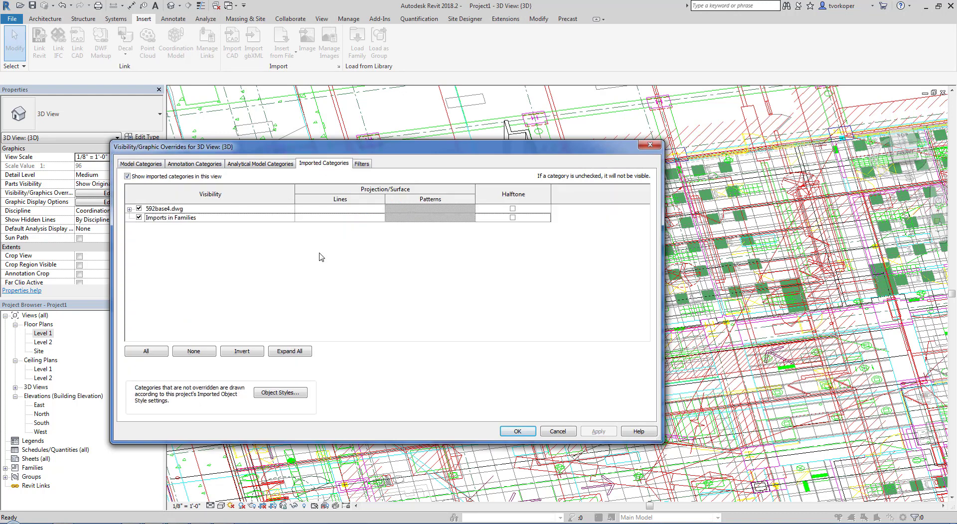
pyautogui.click(128, 211)
pyautogui.click(129, 209)
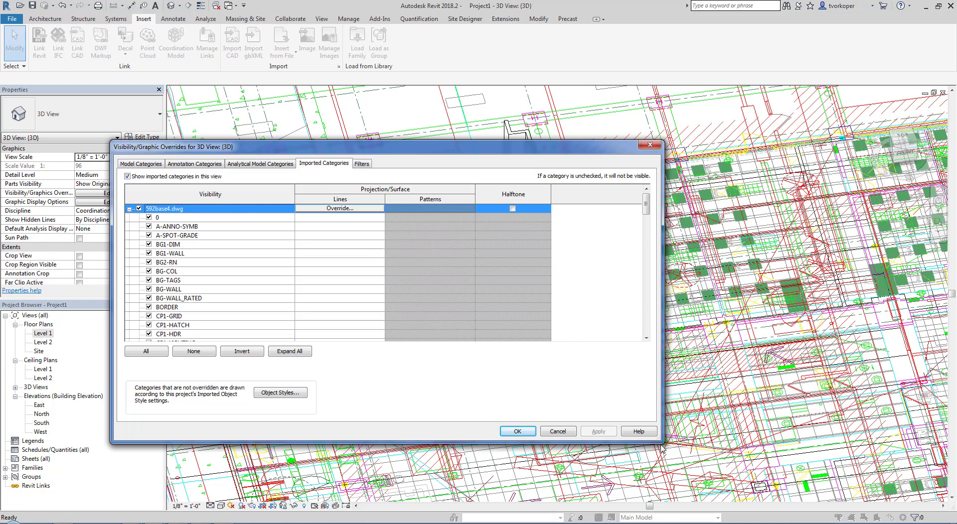
pyautogui.moveTo(663, 447); pyautogui.dragTo(667, 509)
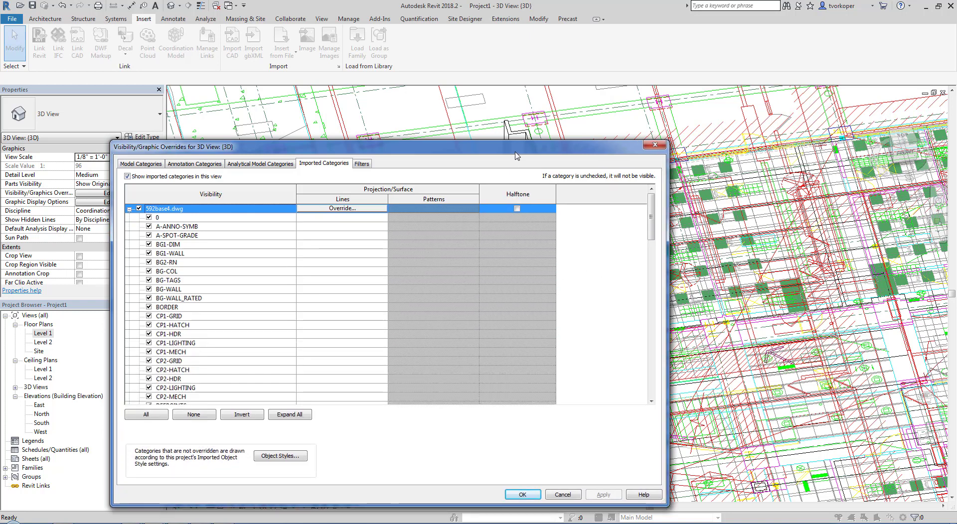
pyautogui.moveTo(516, 156); pyautogui.dragTo(638, 113)
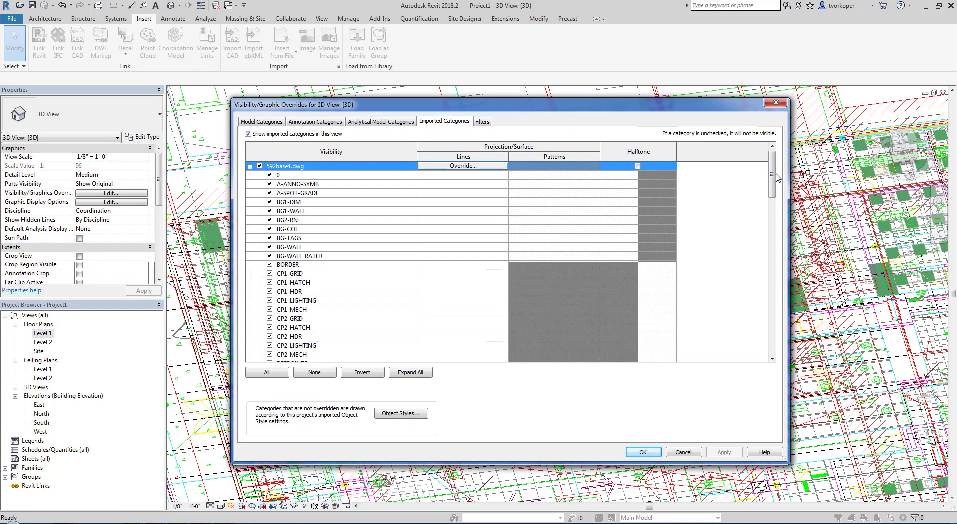
# Step: Review the layer list of 592base4.dwg and turn off the visibility of all its layers at once
pyautogui.moveTo(776, 177)
pyautogui.mouseDown()
pyautogui.moveTo(773, 343)
pyautogui.moveTo(772, 182)
pyautogui.mouseUp()
pyautogui.scroll(-2, 288, 303)
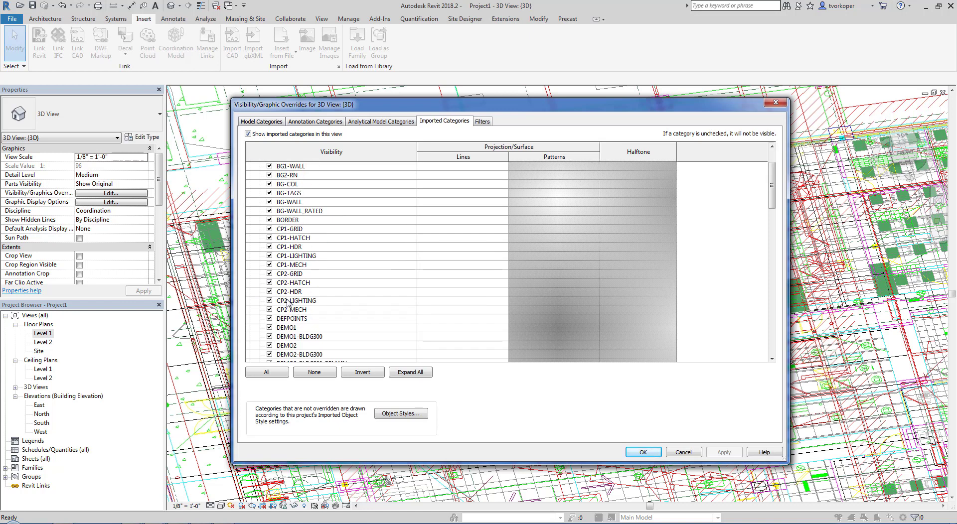
pyautogui.scroll(-2, 284, 312)
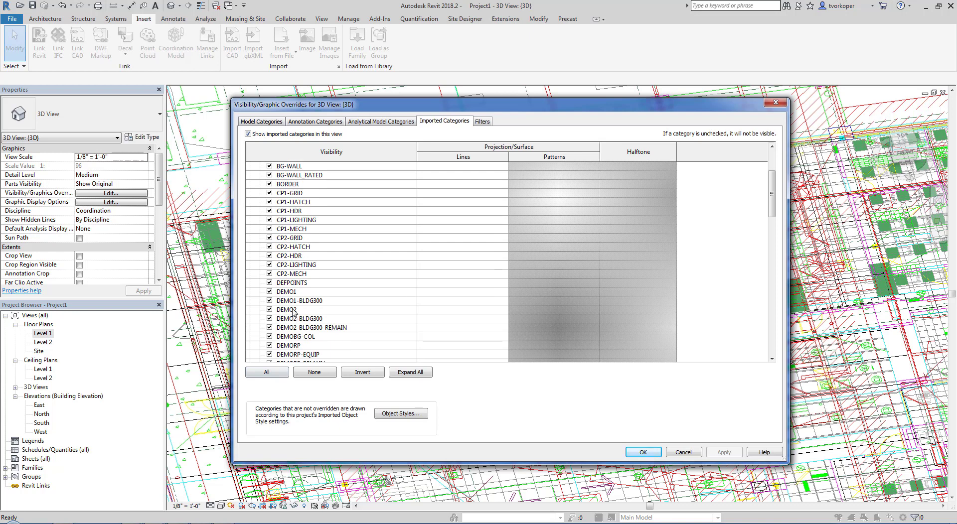
pyautogui.scroll(-5, 290, 331)
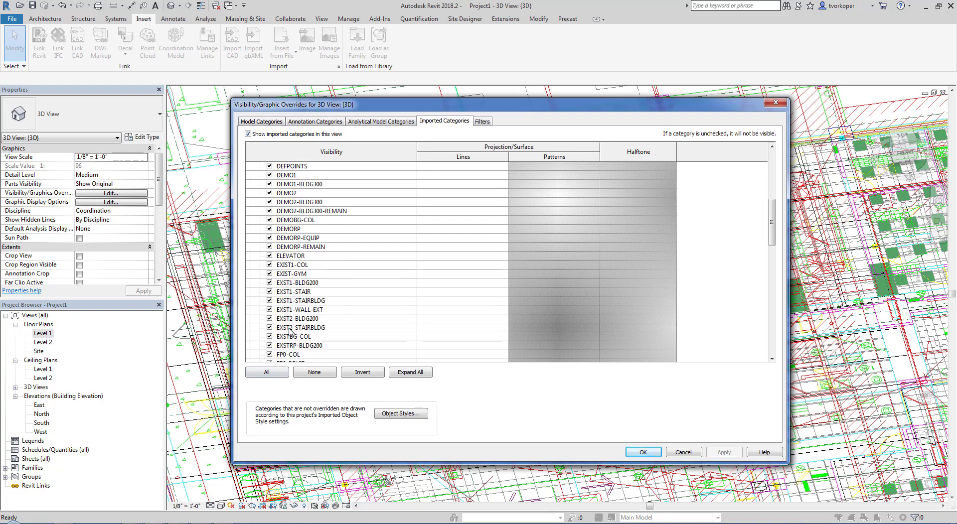
pyautogui.scroll(-7, 292, 272)
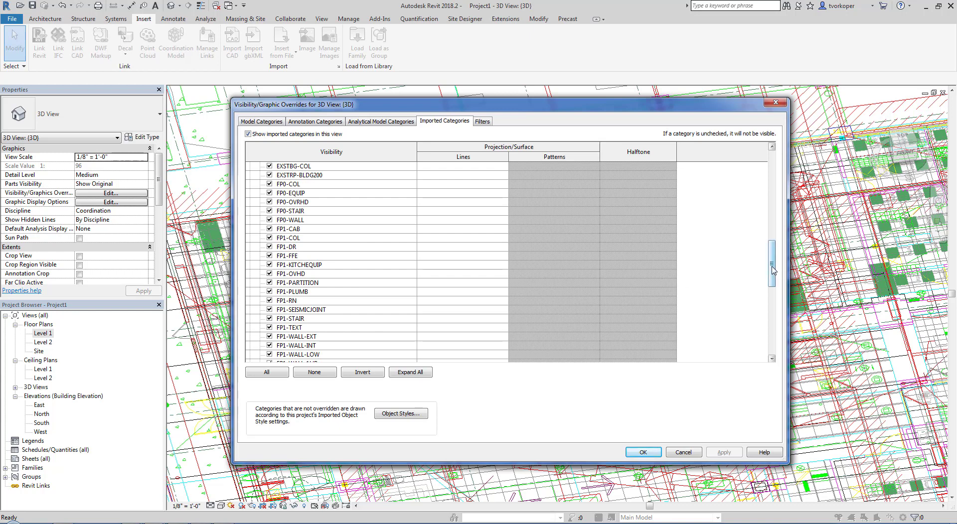
pyautogui.moveTo(771, 264); pyautogui.dragTo(772, 328)
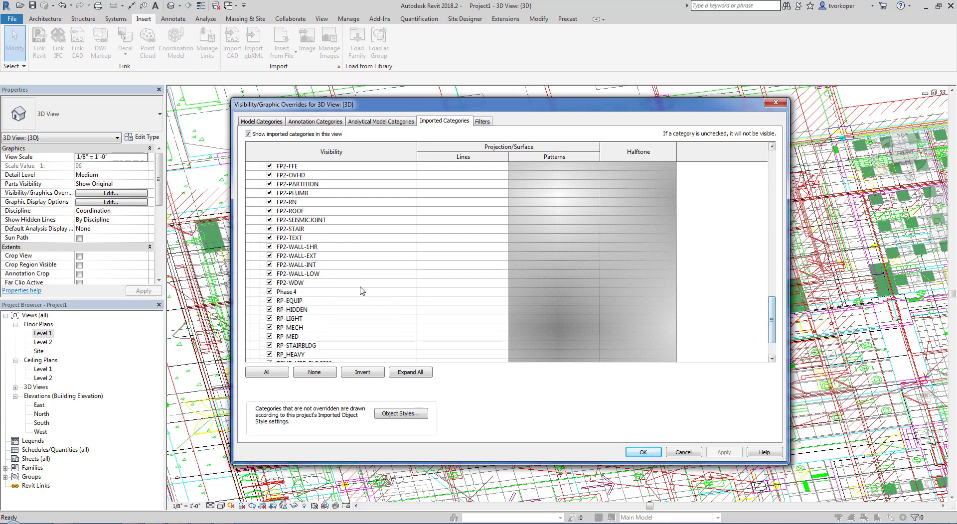
pyautogui.click(266, 372)
pyautogui.click(269, 219)
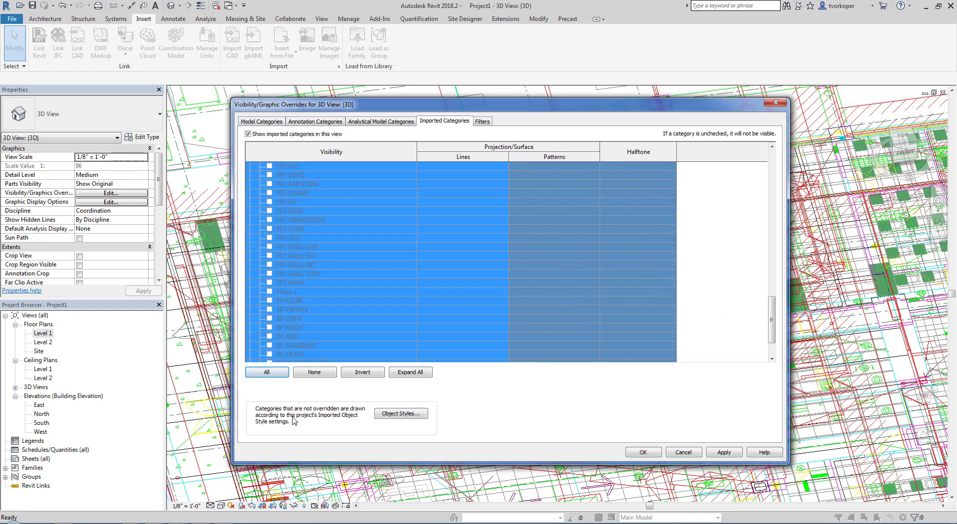
pyautogui.click(292, 313)
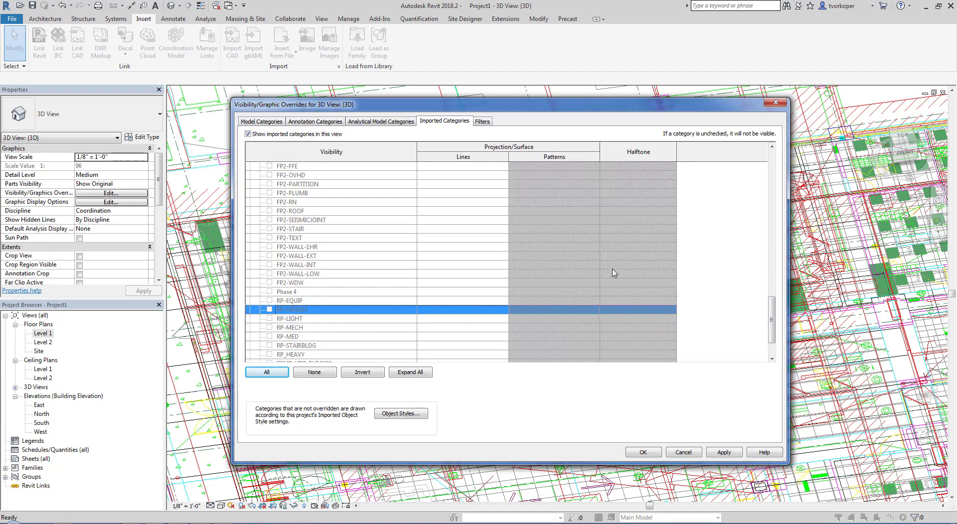
# Step: Turn the 592base4.dwg import back on and make its layers 0, BG-COL and BG-WALL visible
pyautogui.moveTo(772, 313); pyautogui.dragTo(771, 163)
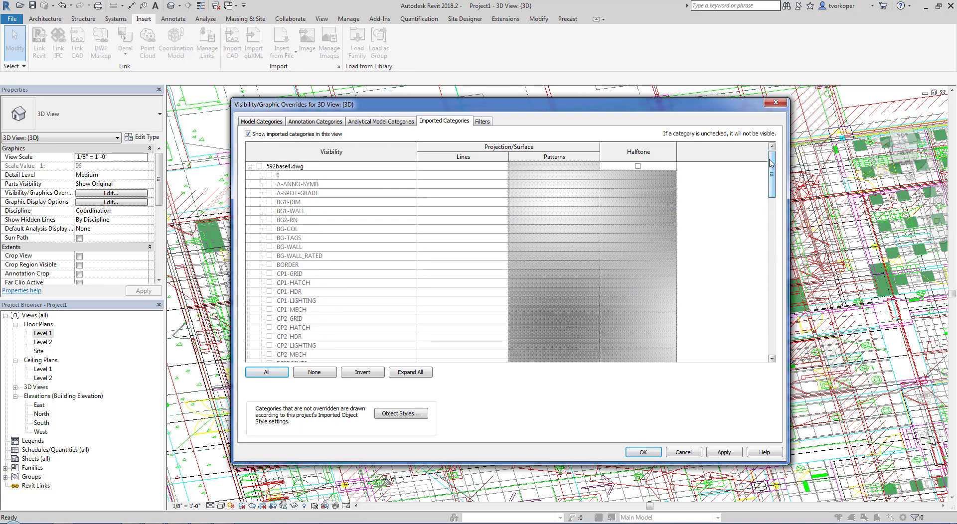
pyautogui.click(259, 166)
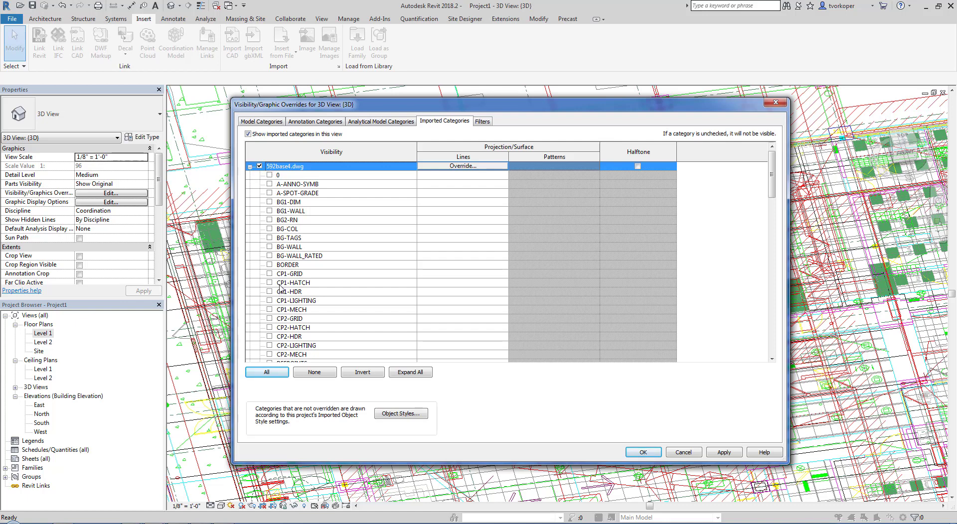
pyautogui.click(270, 176)
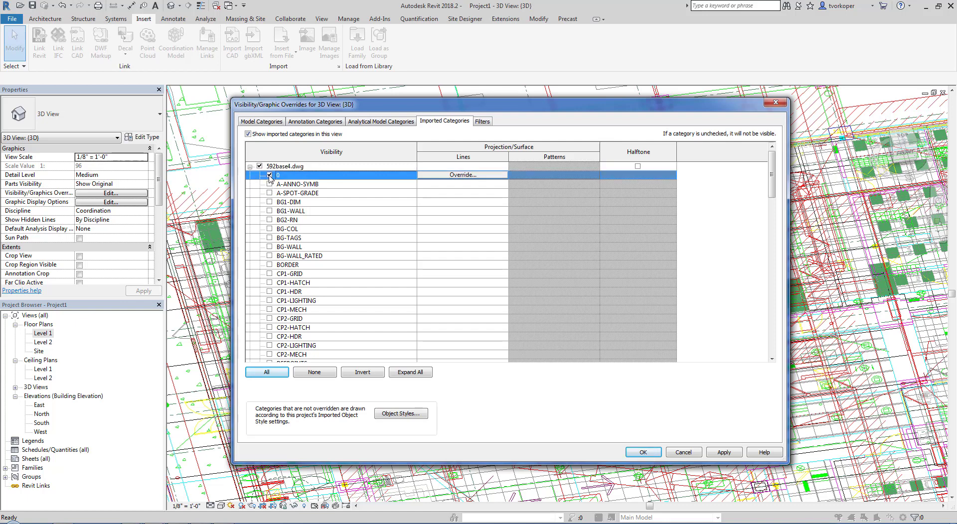
pyautogui.click(269, 230)
pyautogui.click(269, 247)
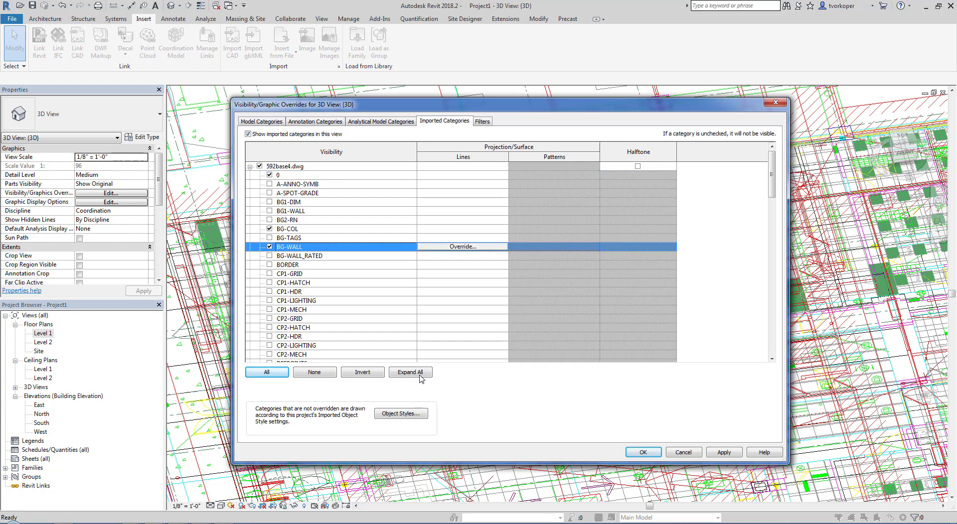
# Step: Select the run of FP1 layers ending at FP1-WDW and turn on their visibility together
pyautogui.moveTo(771, 192); pyautogui.dragTo(773, 275)
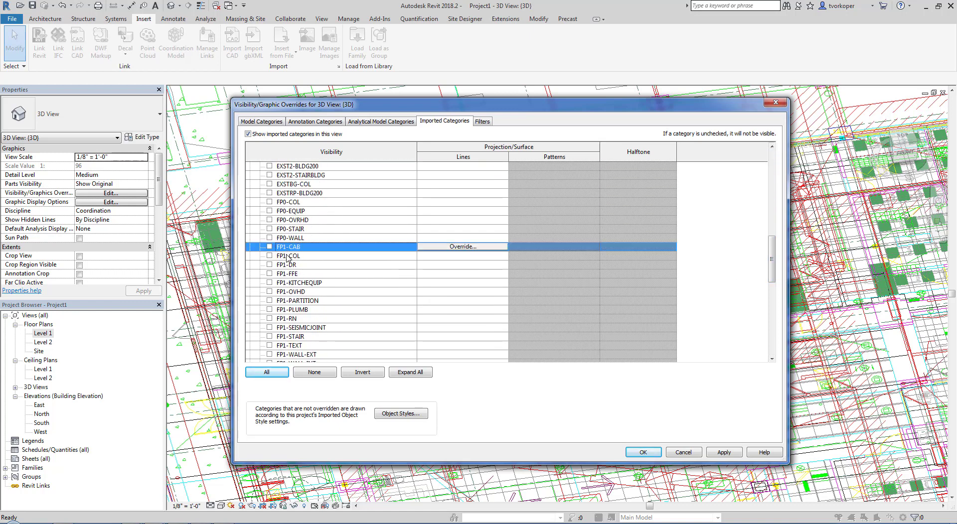
pyautogui.click(290, 256)
pyautogui.scroll(-4, 289, 257)
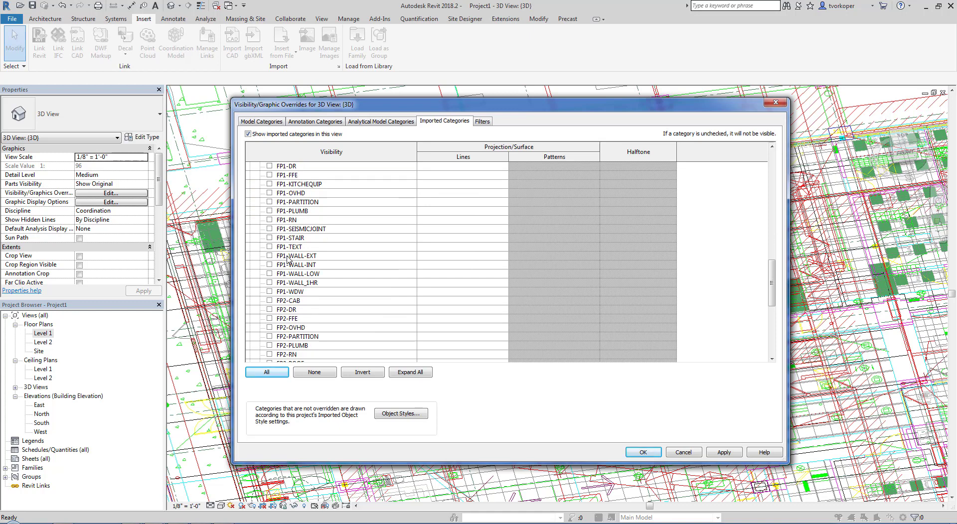
pyautogui.keyDown('shift'); pyautogui.click(290, 293); pyautogui.keyUp('shift')
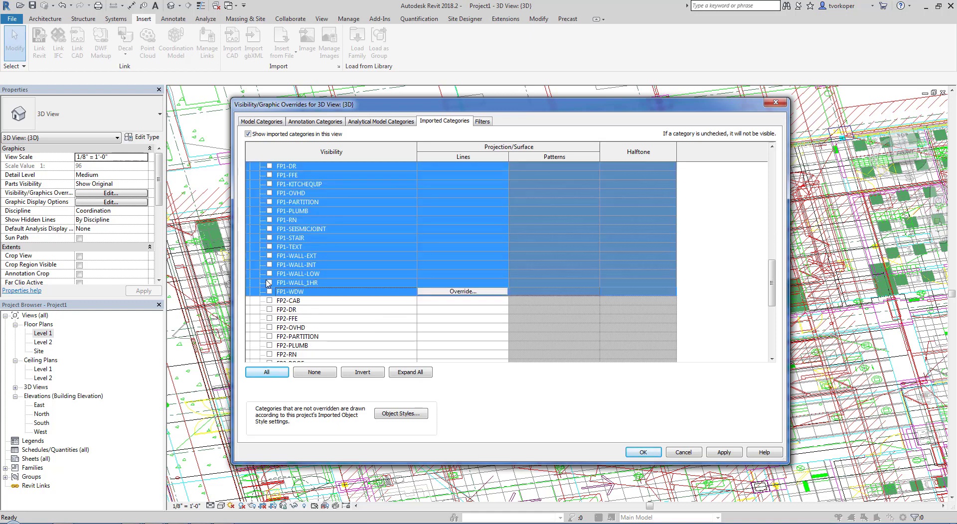
# Step: Turn on the Z-DIM and Z-GRID layers and accept the visibility overrides for the 3D view
pyautogui.moveTo(770, 280); pyautogui.dragTo(771, 328)
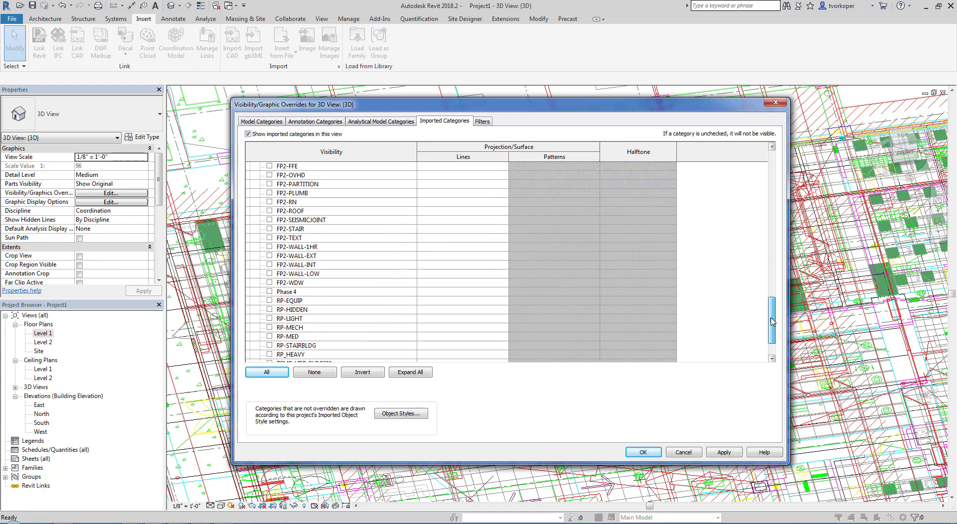
pyautogui.click(269, 337)
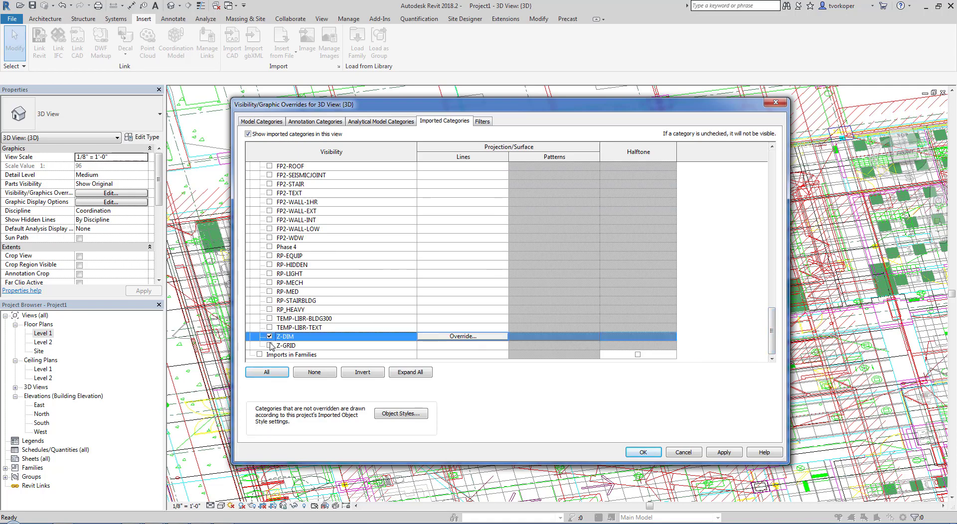
pyautogui.click(270, 345)
pyautogui.click(628, 454)
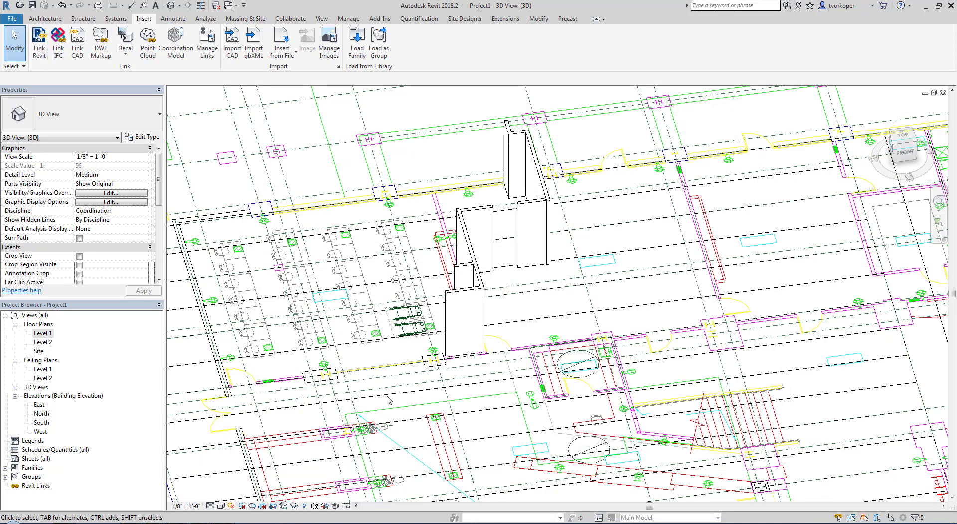
# Step: Examine the traced walls and the reduced set of drawing layers in the 3D view, up close and at full extents
pyautogui.scroll(3, 431, 282)
pyautogui.keyDown('shift'); pyautogui.moveTo(431, 283); pyautogui.dragTo(438, 280, button='middle'); pyautogui.keyUp('shift')
pyautogui.moveTo(438, 280); pyautogui.dragTo(403, 264, button='middle')
pyautogui.scroll(-3, 498, 429)
pyautogui.keyDown('shift'); pyautogui.moveTo(403, 264); pyautogui.dragTo(409, 292, button='middle'); pyautogui.keyUp('shift')
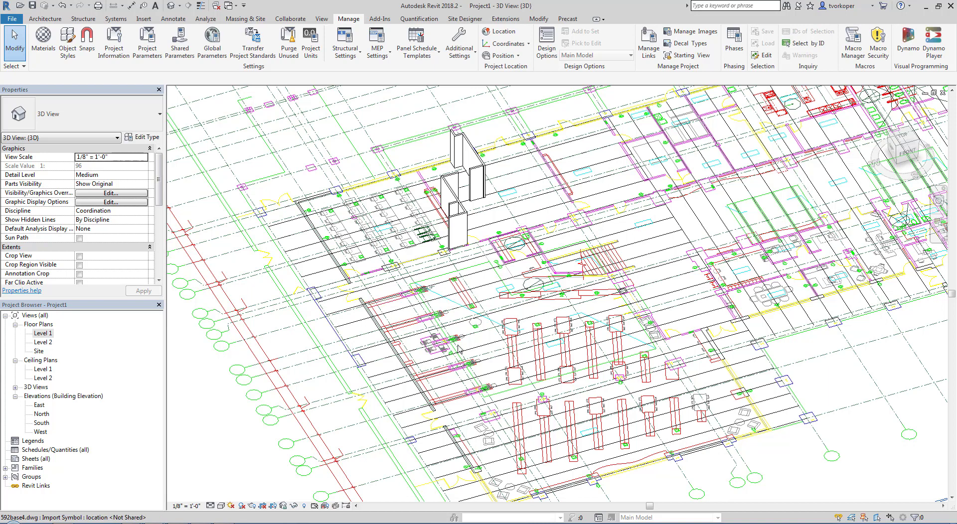
pyautogui.middleClick(320, 324)
pyautogui.middleClick(320, 324)
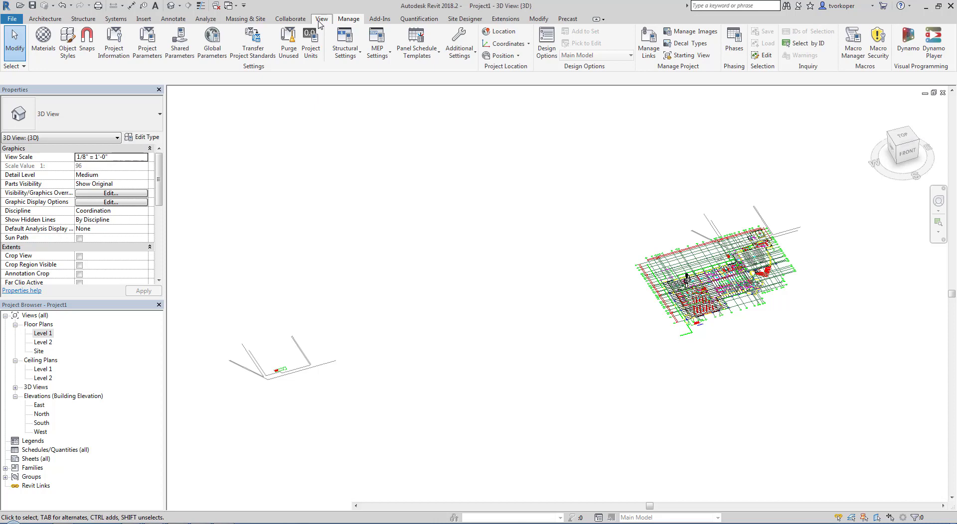
# Step: Create a drafting view named Autocad Detail and expand the Drafting Views (Detail) group to list it
pyautogui.click(320, 21)
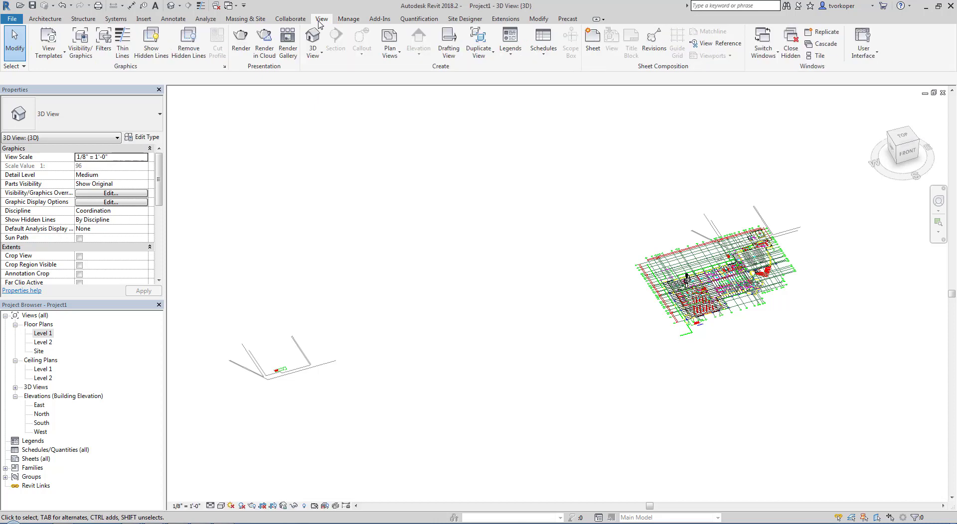
pyautogui.click(448, 50)
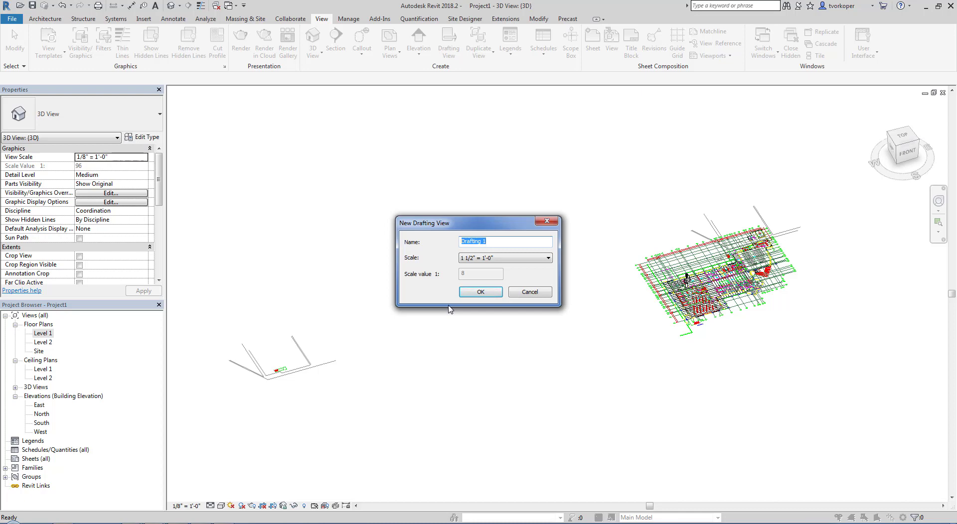
pyautogui.write('Autocad Detail')
pyautogui.click(480, 293)
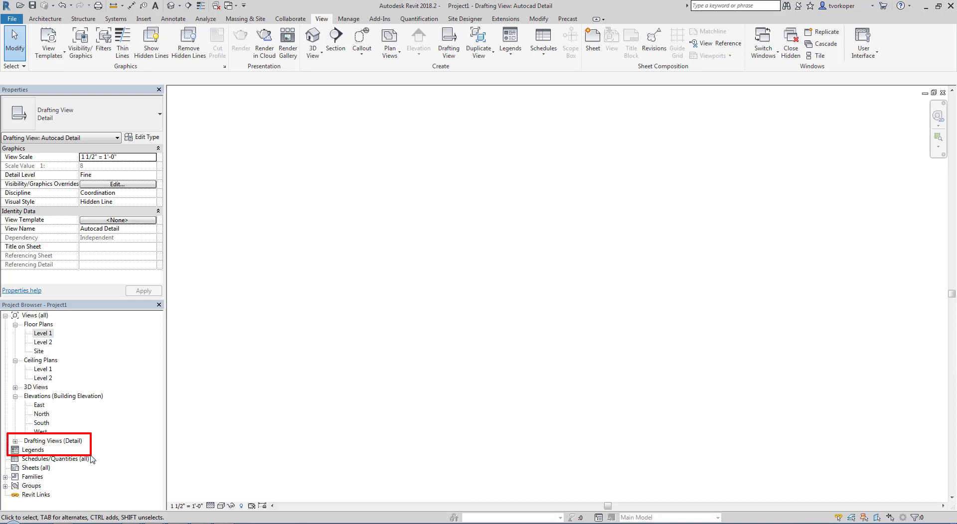
pyautogui.click(15, 442)
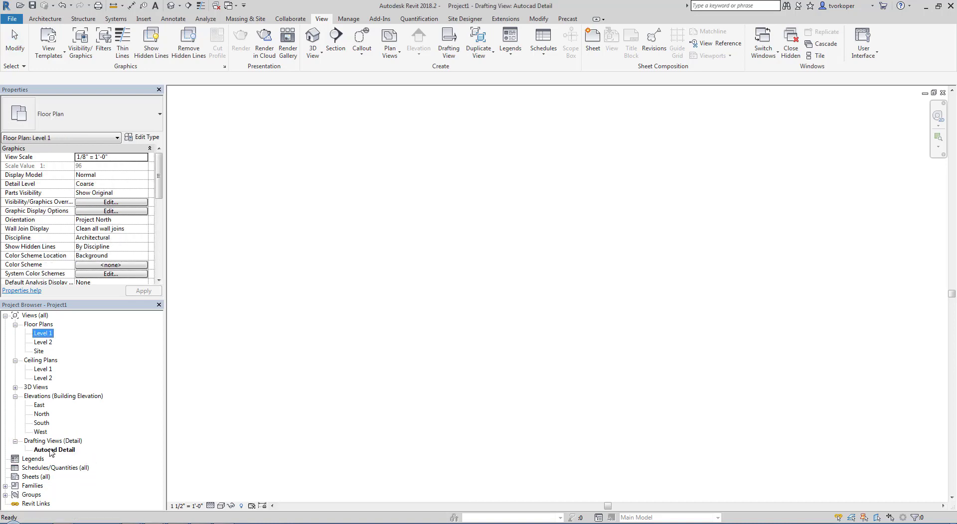
pyautogui.click(367, 418)
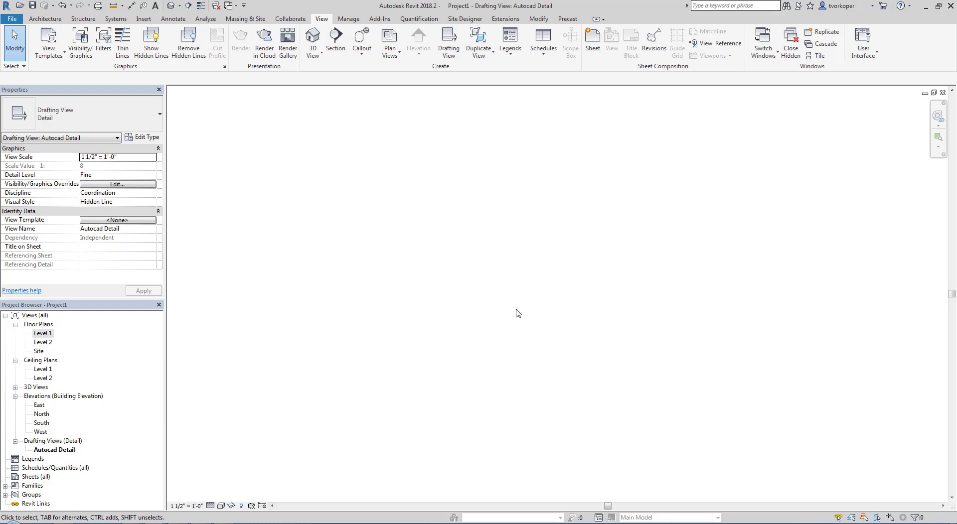
# Step: Start linking a CAD file into the drafting view and browse to the Details folder inside + Teaching Files
pyautogui.click(142, 19)
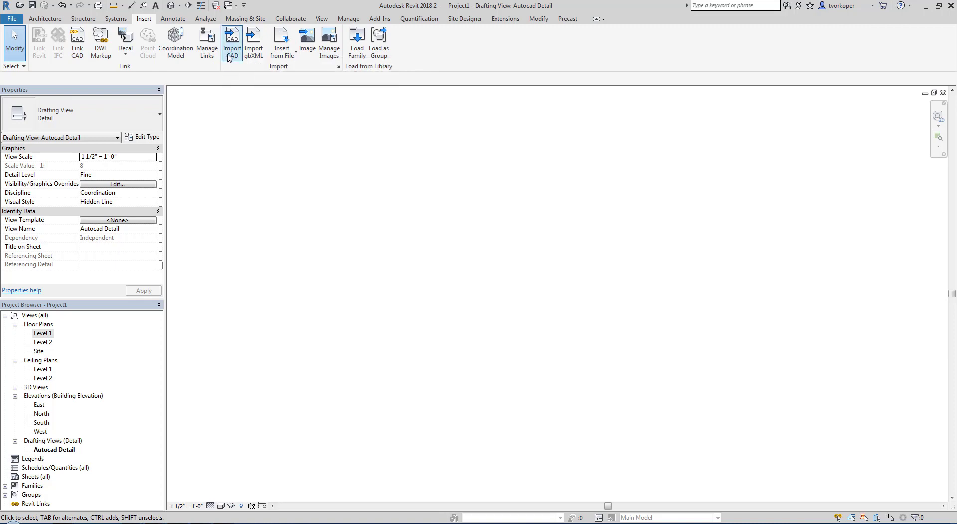
pyautogui.click(78, 42)
pyautogui.click(251, 78)
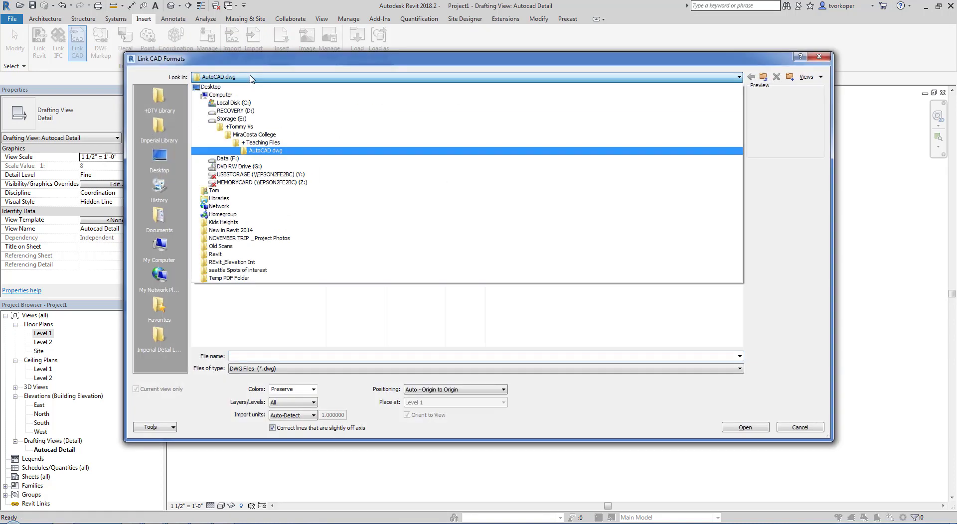
pyautogui.click(255, 143)
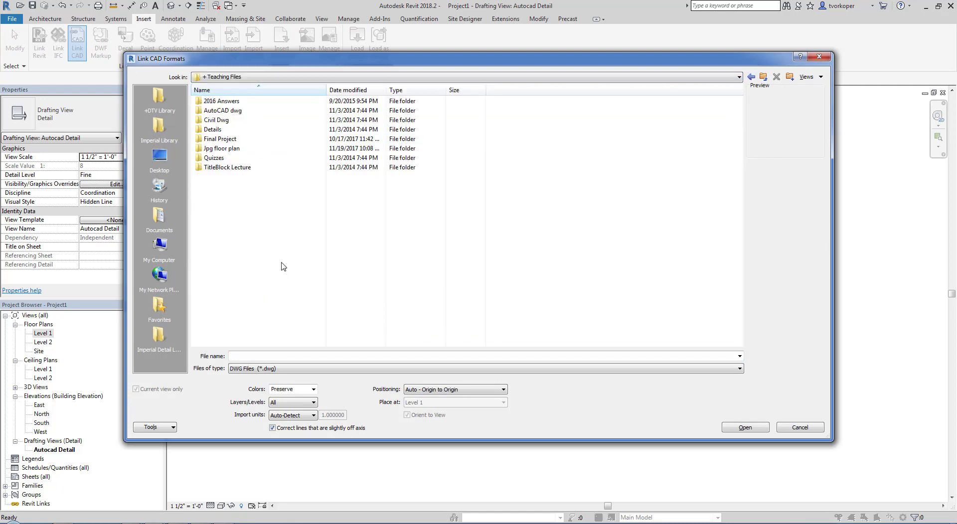
pyautogui.doubleClick(213, 131)
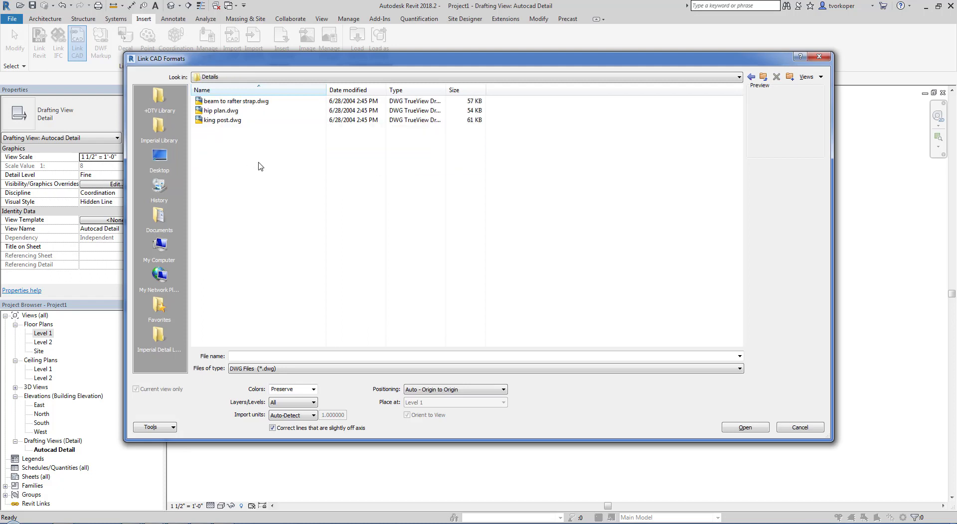
# Step: Link hip plan.dwg into the drafting view with its colors set to Black and White
pyautogui.click(222, 111)
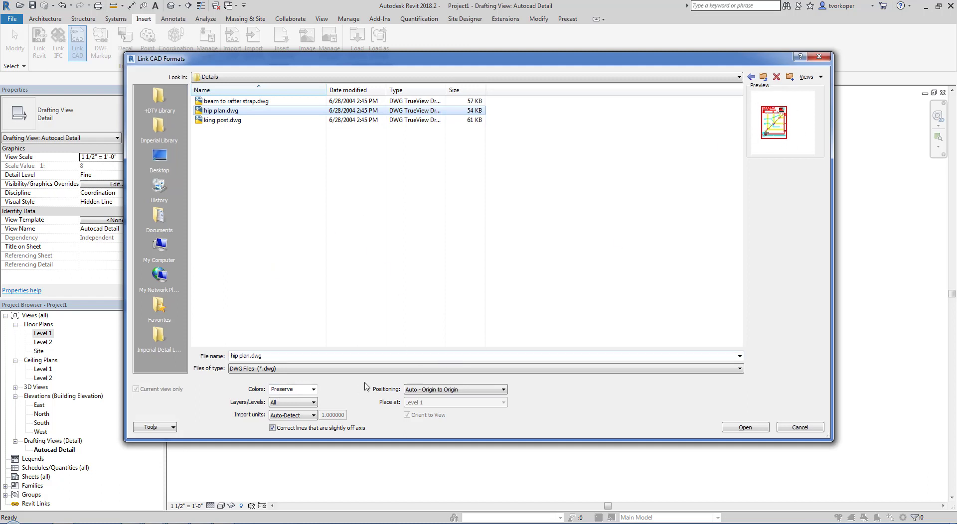
pyautogui.click(314, 390)
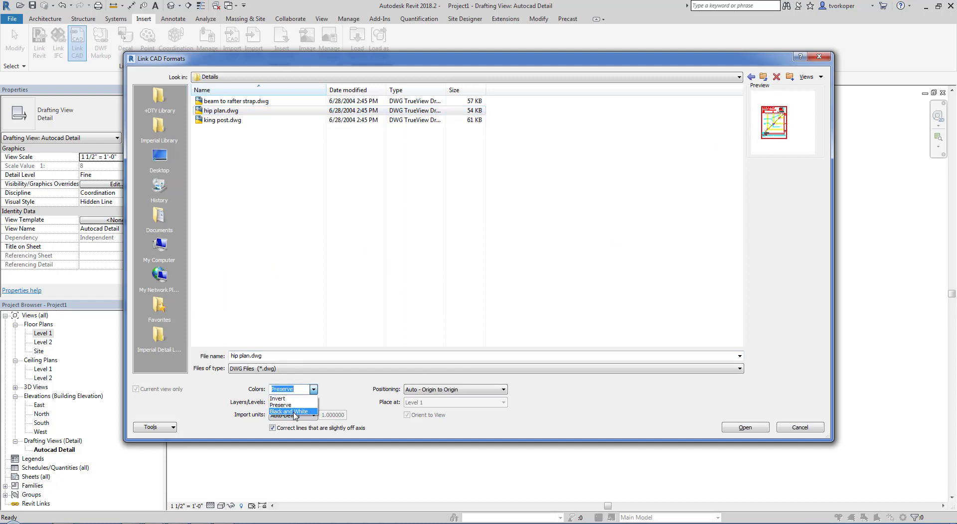
pyautogui.click(295, 411)
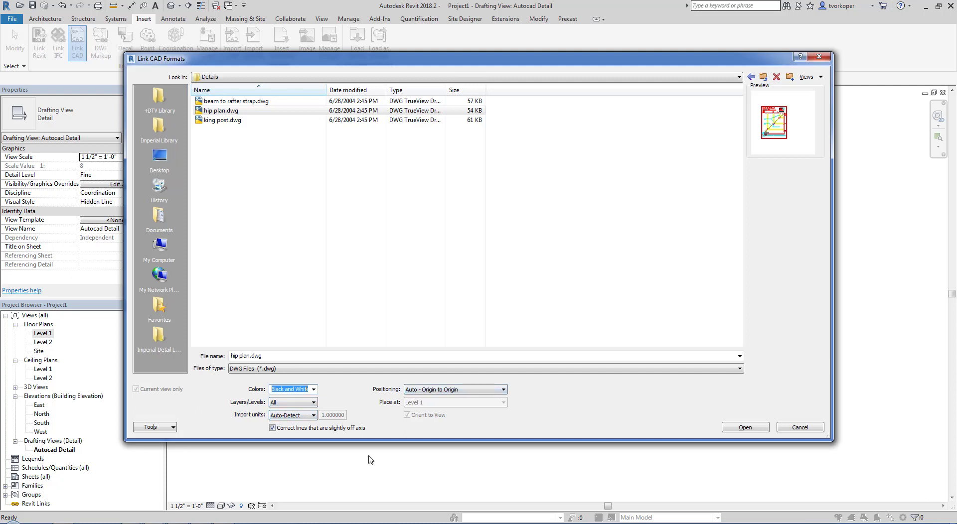
pyautogui.click(732, 430)
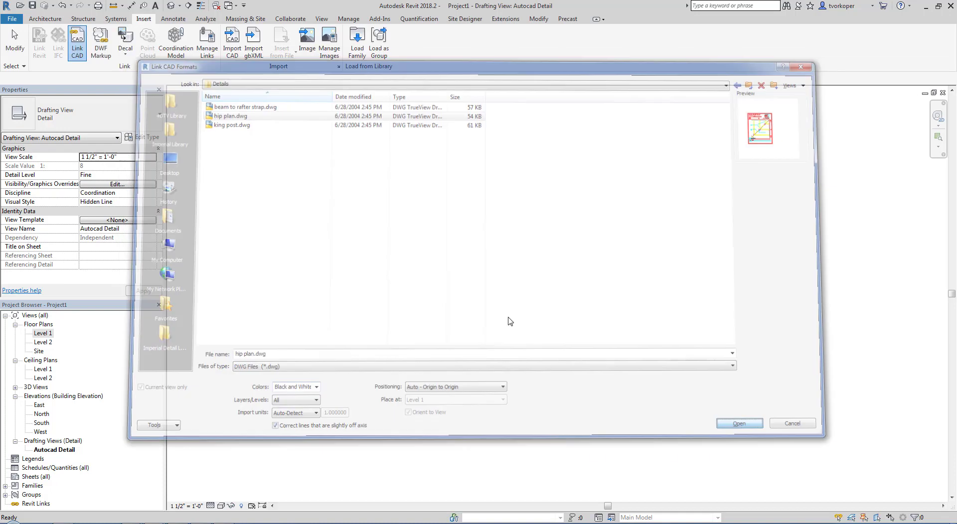
pyautogui.scroll(-3, 510, 321)
pyautogui.moveTo(546, 373)
pyautogui.mouseDown(button='middle')
pyautogui.moveTo(589, 267)
pyautogui.moveTo(598, 279)
pyautogui.moveTo(529, 284)
pyautogui.mouseUp(button='middle')
pyautogui.scroll(-1, 599, 283)
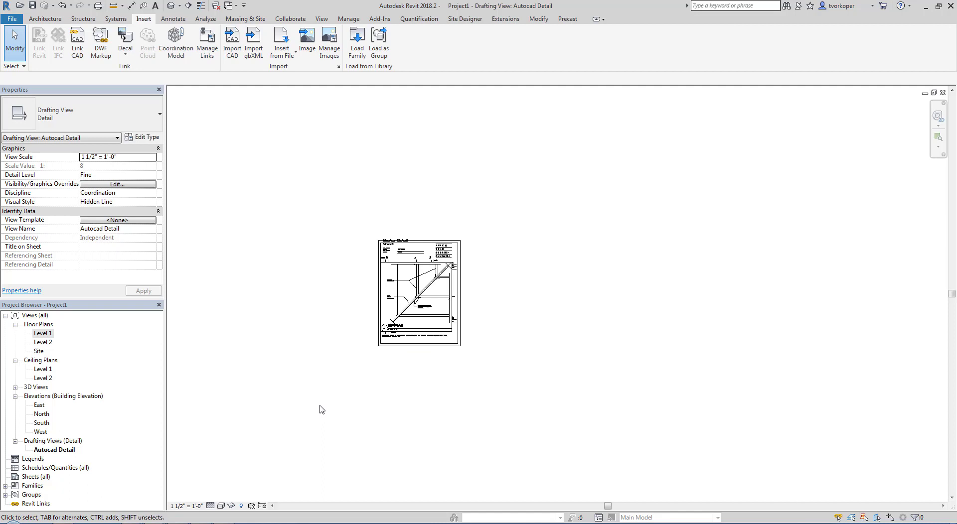
# Step: Query the arc in the linked hip plan drawing's logo and hide its BORDER layer in the view
pyautogui.click(388, 264)
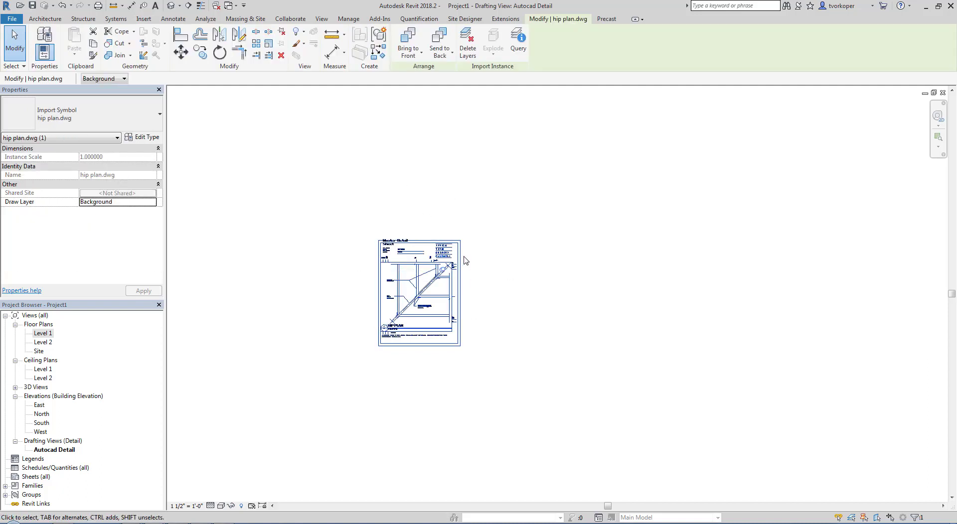
pyautogui.click(519, 47)
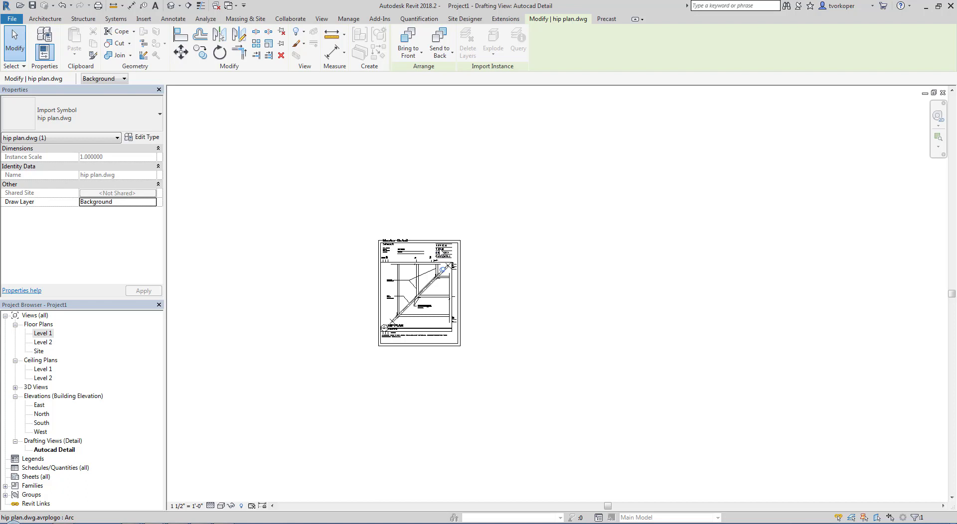
pyautogui.click(441, 269)
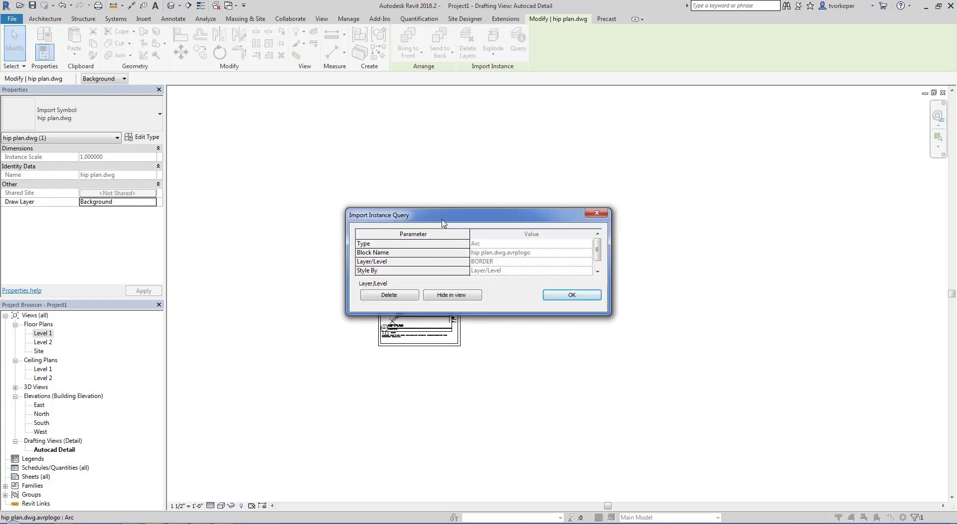
pyautogui.moveTo(445, 215); pyautogui.dragTo(514, 150)
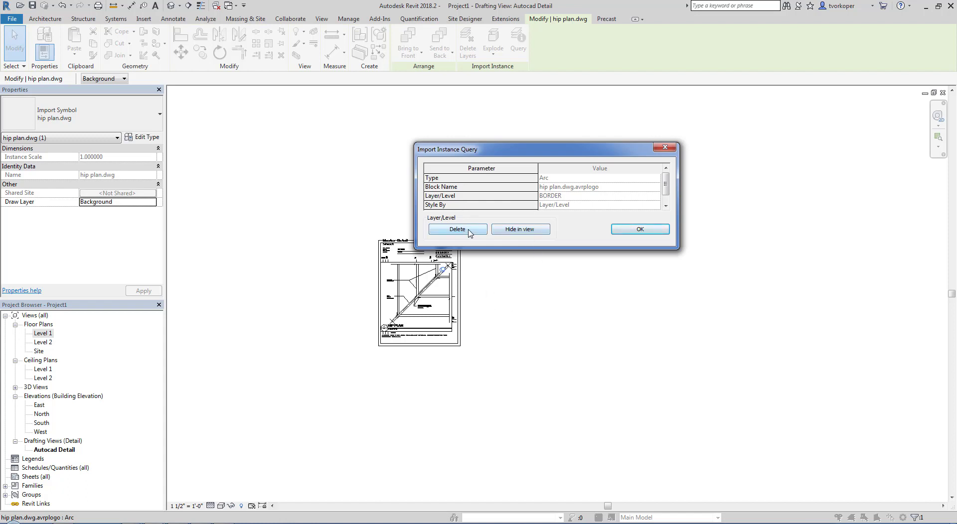
pyautogui.click(510, 230)
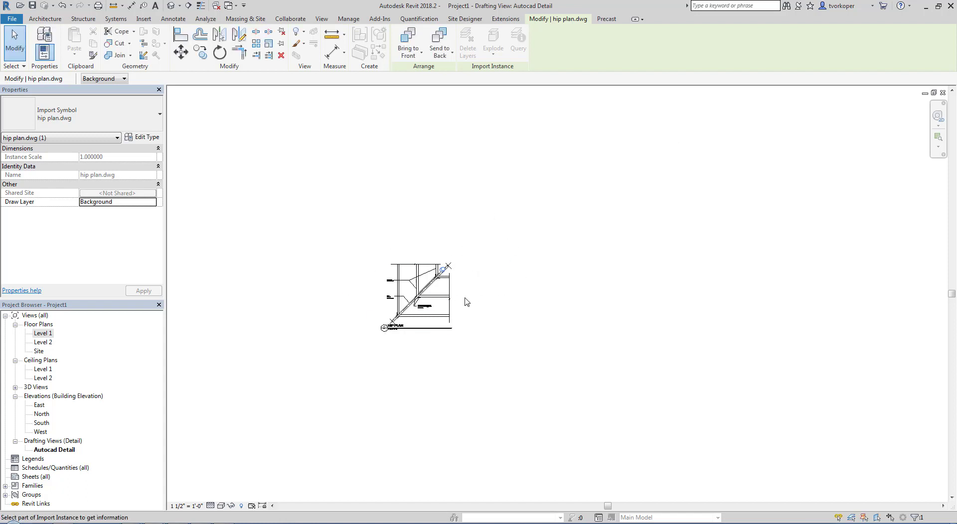
# Step: Query the HIP PLAN title text in the linked drawing and hide its TITLE layer in the view
pyautogui.scroll(3, 393, 370)
pyautogui.scroll(3, 415, 348)
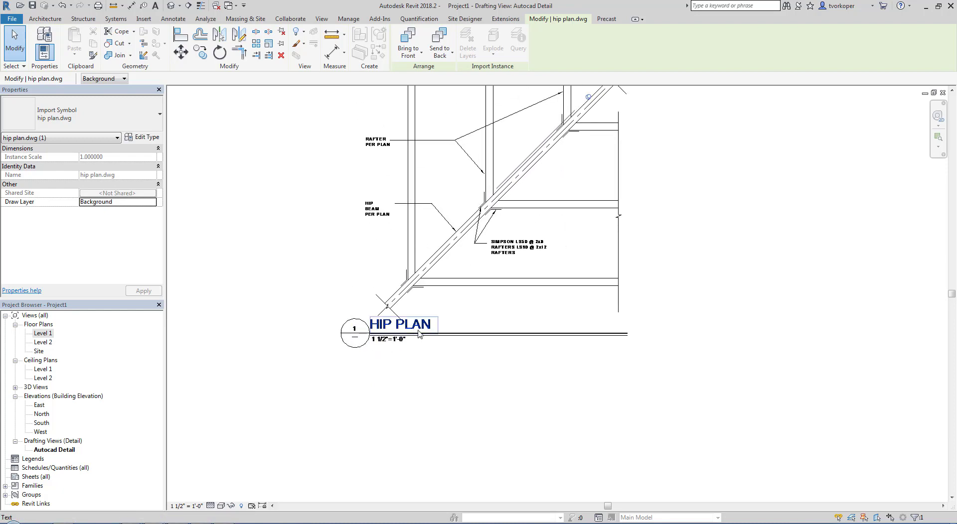
pyautogui.moveTo(375, 401); pyautogui.dragTo(365, 417, button='middle')
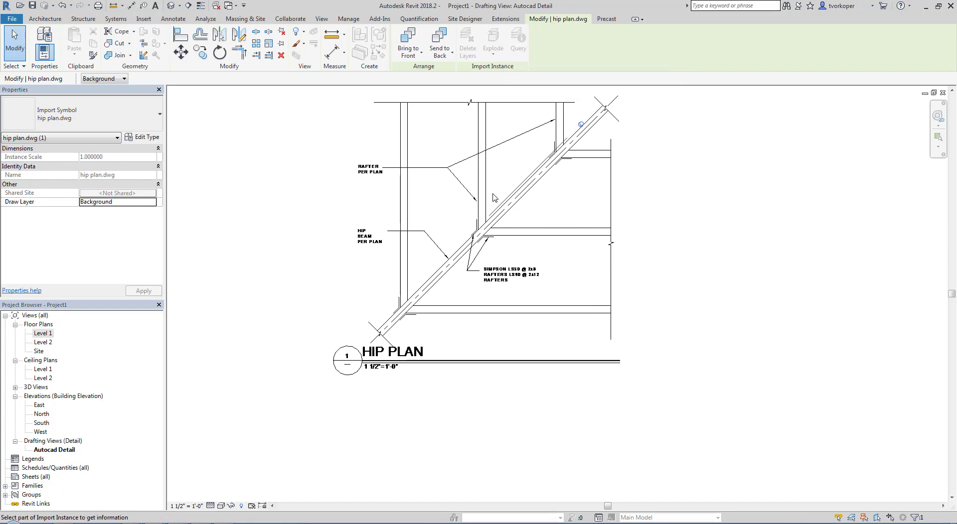
pyautogui.click(416, 355)
pyautogui.click(510, 230)
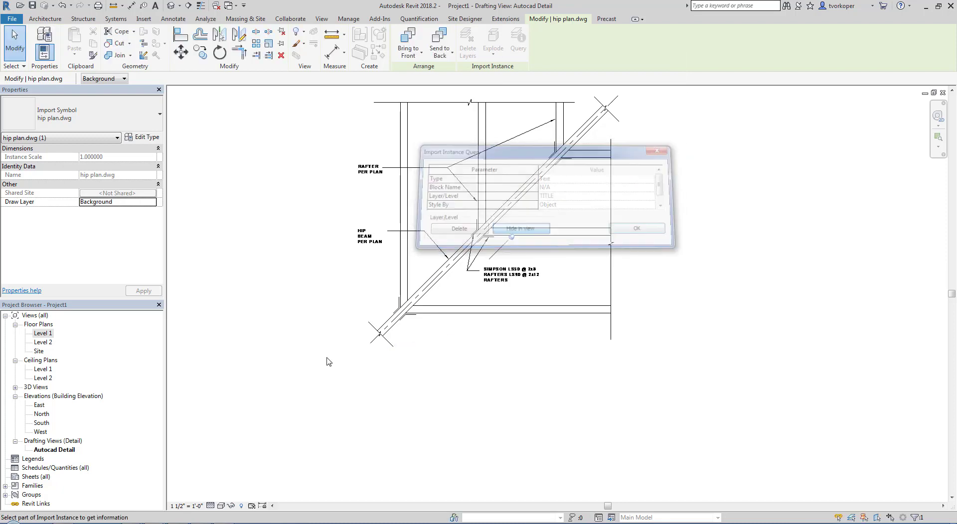
pyautogui.moveTo(321, 346)
pyautogui.mouseDown(button='middle')
pyautogui.moveTo(312, 327)
pyautogui.moveTo(311, 357)
pyautogui.mouseUp(button='middle')
pyautogui.scroll(4, 351, 315)
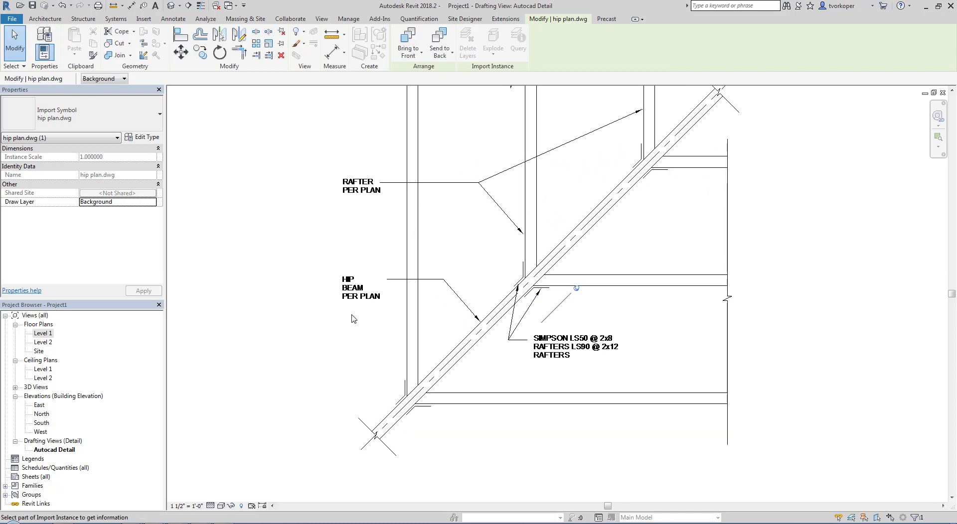
# Step: Create a new sheet using the E1 30x42 Horizontal titleblock
pyautogui.moveTo(332, 317); pyautogui.dragTo(274, 353, button='middle')
pyautogui.scroll(-2, 275, 353)
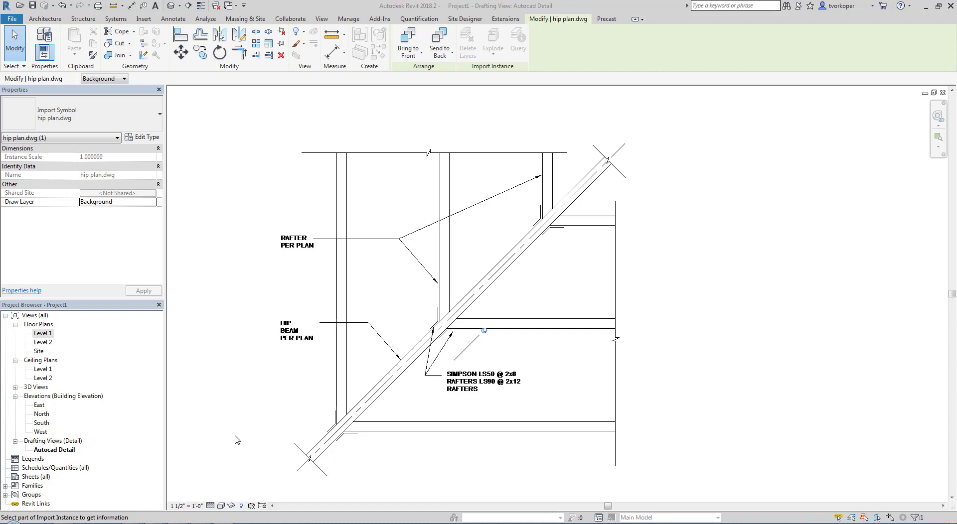
pyautogui.moveTo(245, 374); pyautogui.dragTo(274, 311, button='middle')
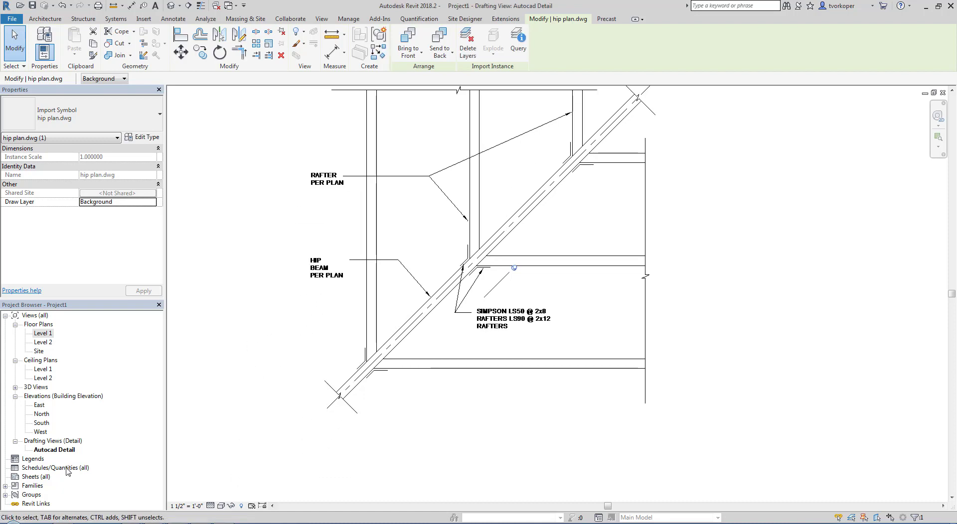
pyautogui.rightClick(34, 477)
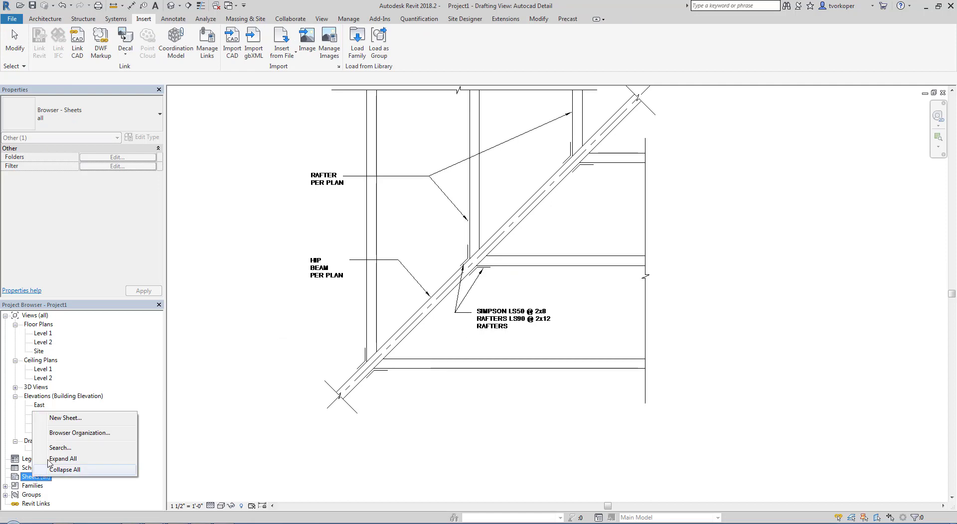
pyautogui.click(58, 422)
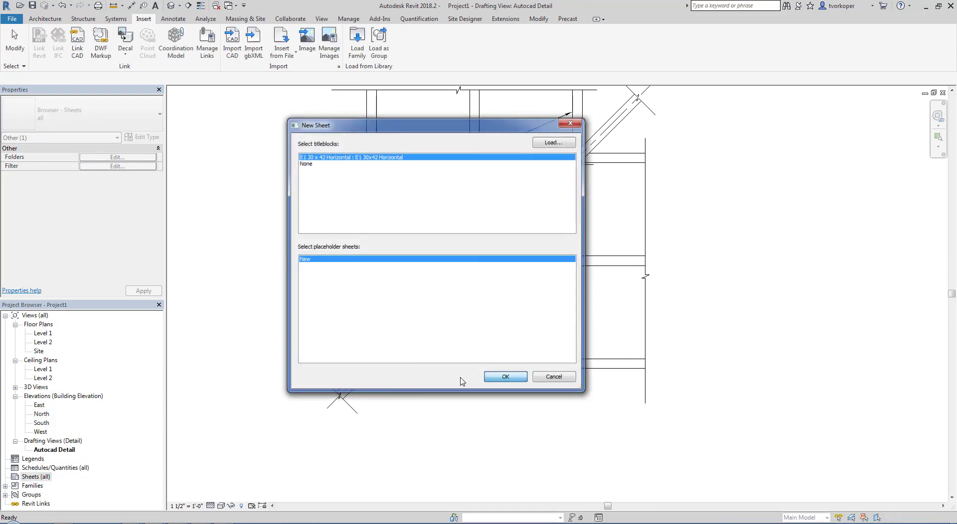
pyautogui.click(494, 374)
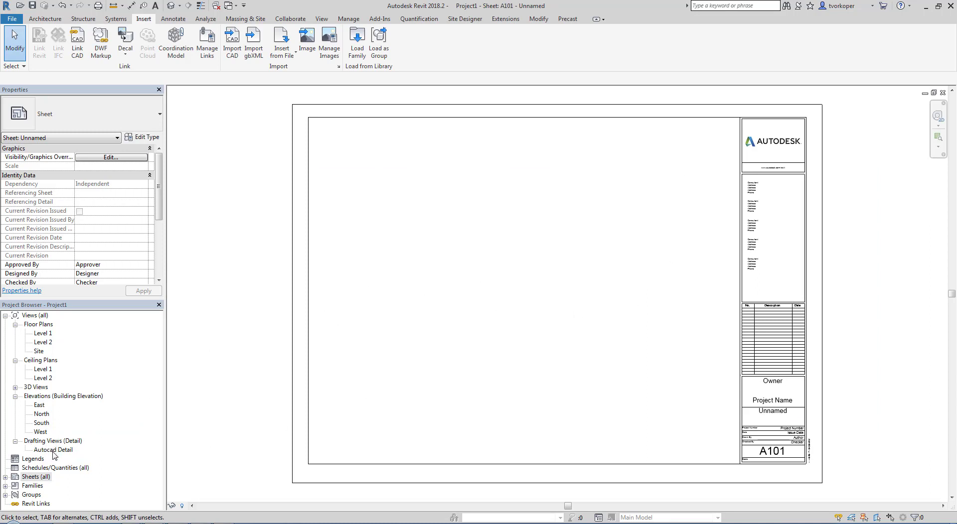
# Step: Place the Autocad Detail drafting view in the upper-left area of the new sheet and check how its linework and notes read
pyautogui.moveTo(58, 449); pyautogui.dragTo(357, 353)
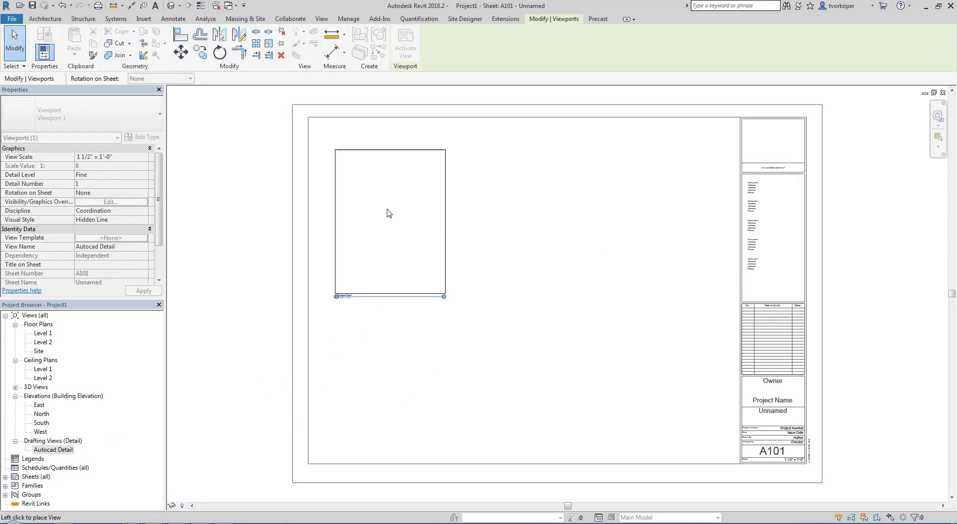
pyautogui.click(374, 199)
pyautogui.click(399, 321)
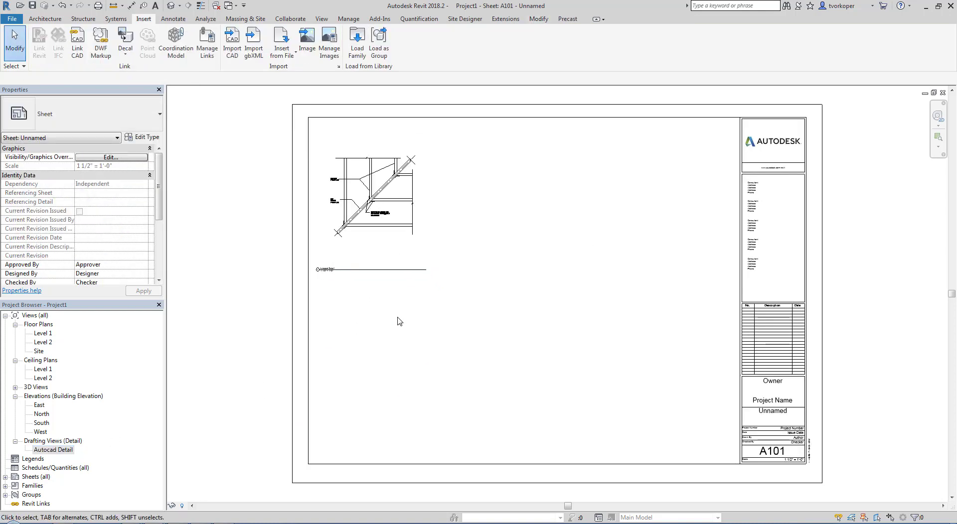
pyautogui.scroll(6, 317, 169)
pyautogui.scroll(-4, 329, 211)
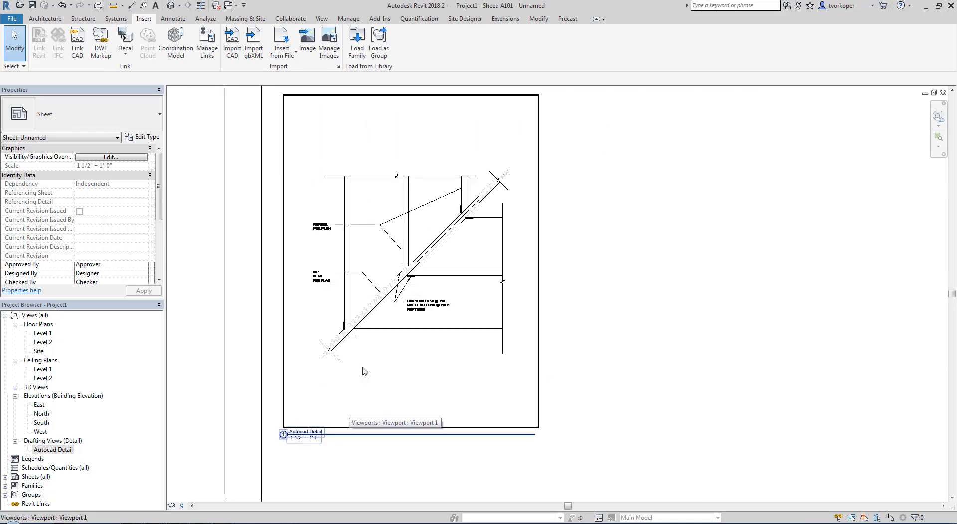
pyautogui.scroll(4, 370, 282)
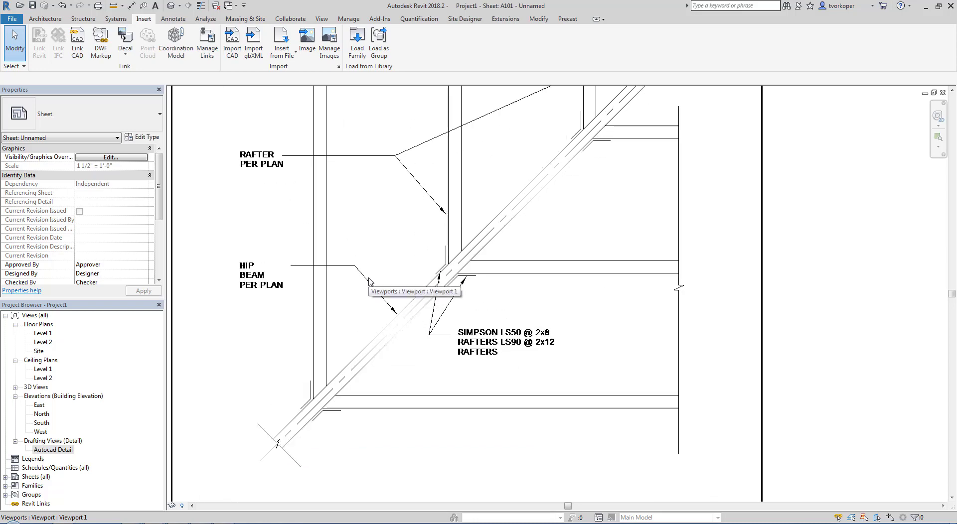
pyautogui.scroll(-7, 369, 282)
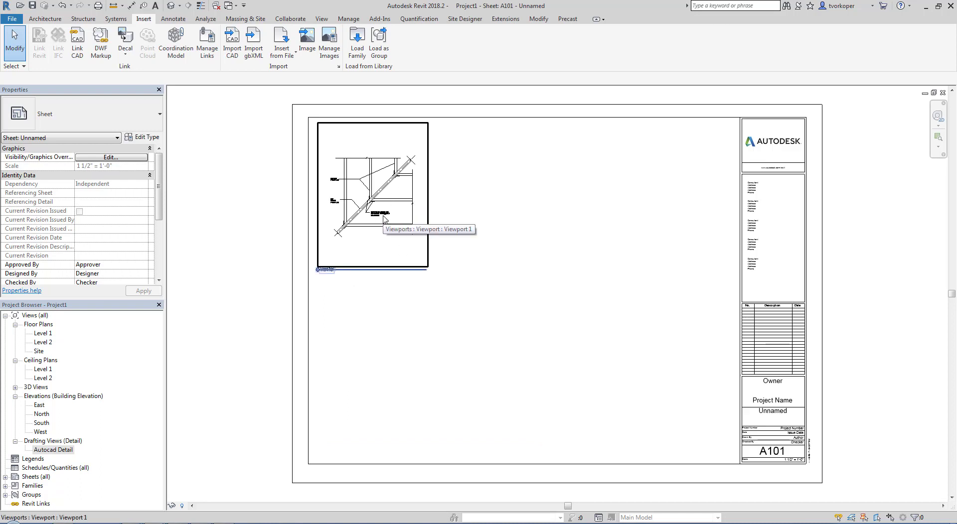
# Step: Open the Level 1 floor plan and turn off the visibility of the imported 592base4.dwg in that view
pyautogui.doubleClick(46, 333)
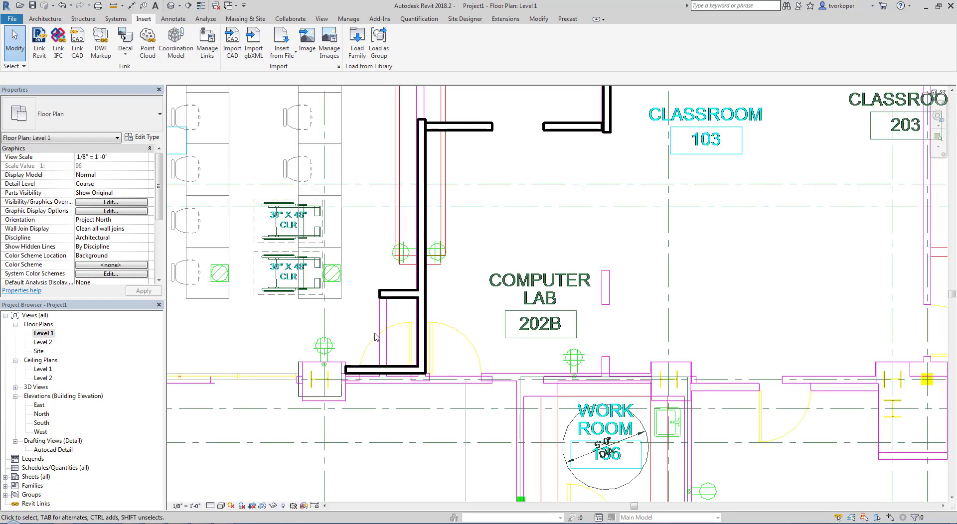
pyautogui.middleClick(377, 337)
pyautogui.middleClick(377, 337)
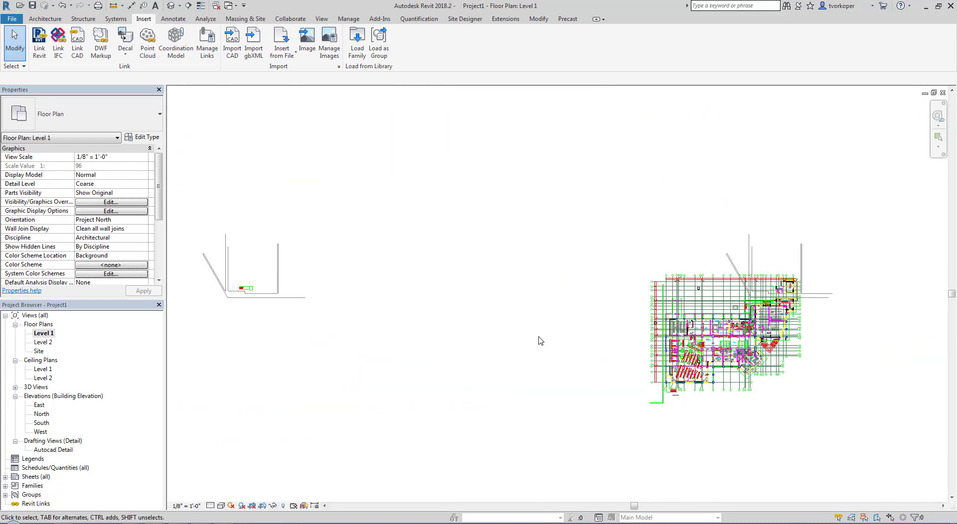
pyautogui.press('v')
pyautogui.press('g')
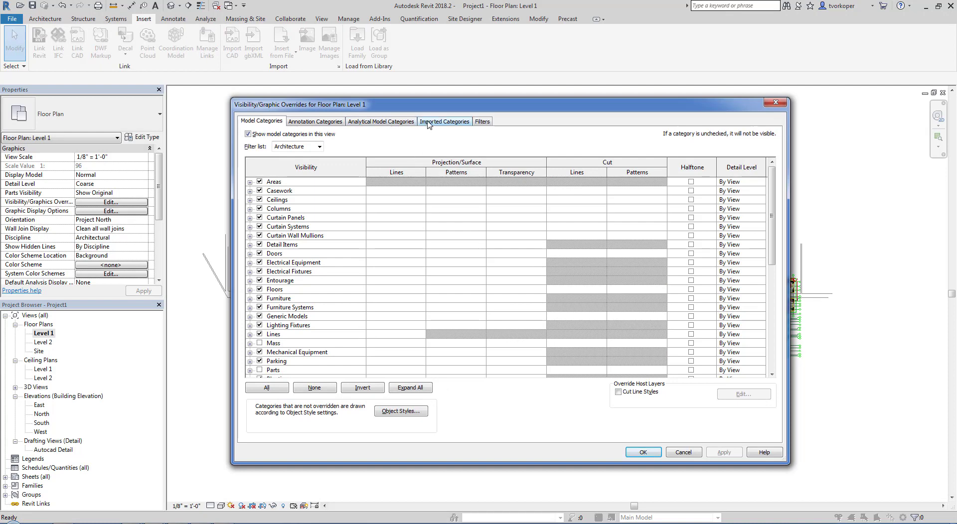
pyautogui.click(427, 123)
pyautogui.click(260, 166)
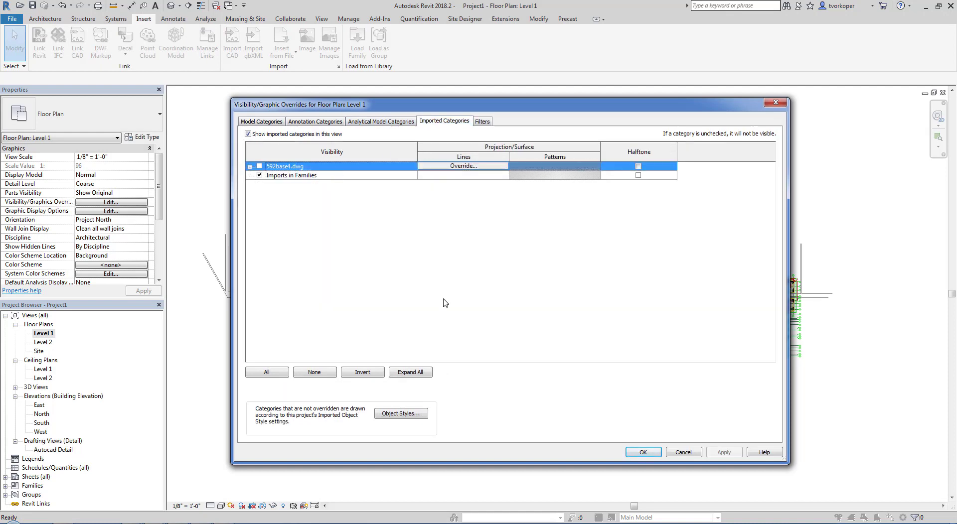
pyautogui.click(648, 453)
pyautogui.moveTo(675, 397); pyautogui.dragTo(545, 394, button='middle')
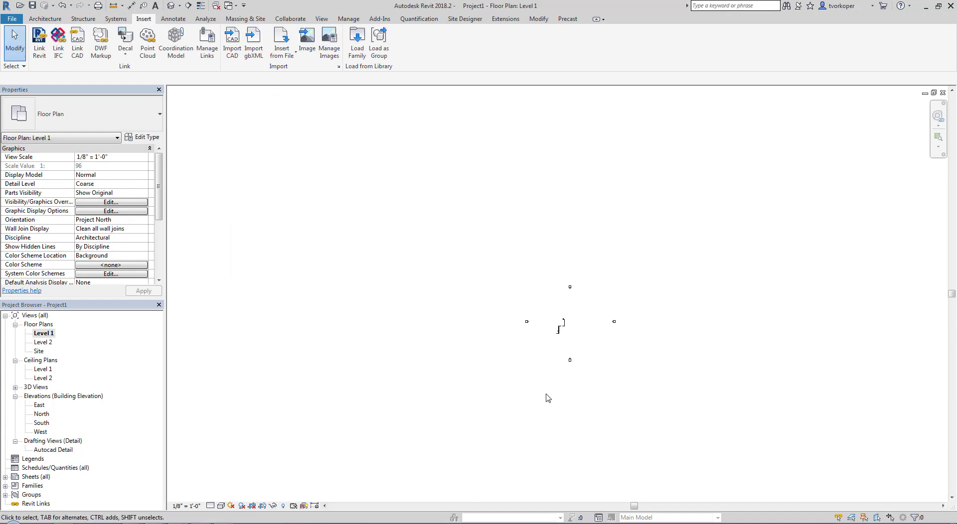
# Step: Draw two Generic - 5" walls closing the Level 1 outline: a west wall about 29' long and a north wall meeting the existing stub
pyautogui.scroll(8, 565, 334)
pyautogui.press('w')
pyautogui.press('a')
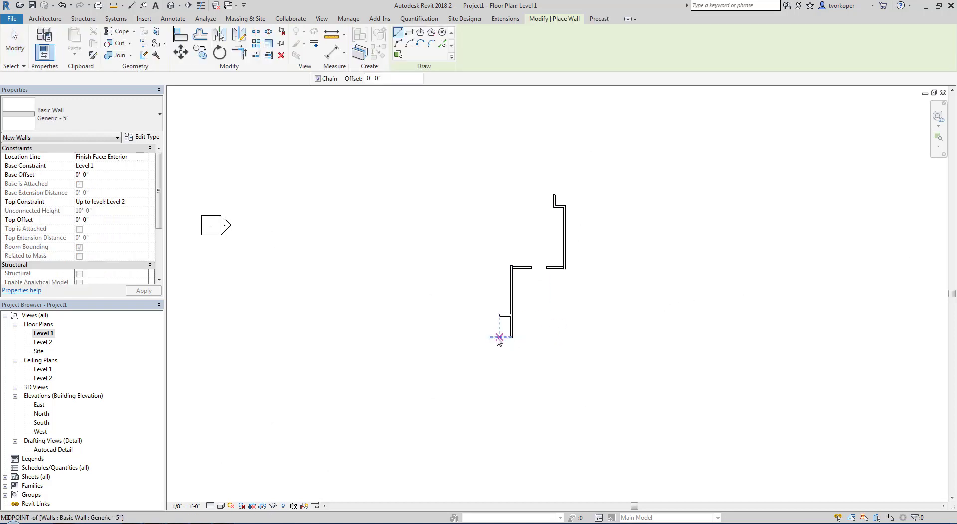
pyautogui.click(490, 336)
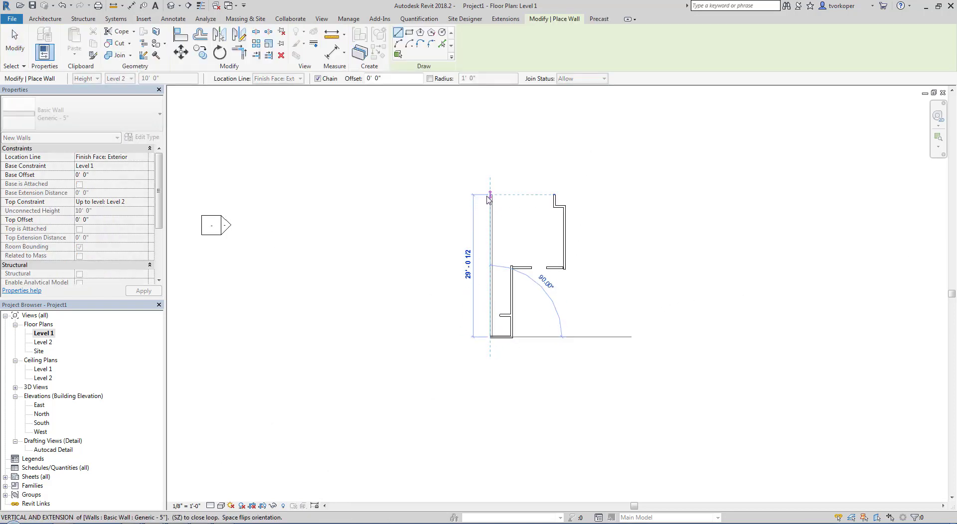
pyautogui.click(490, 196)
pyautogui.click(553, 195)
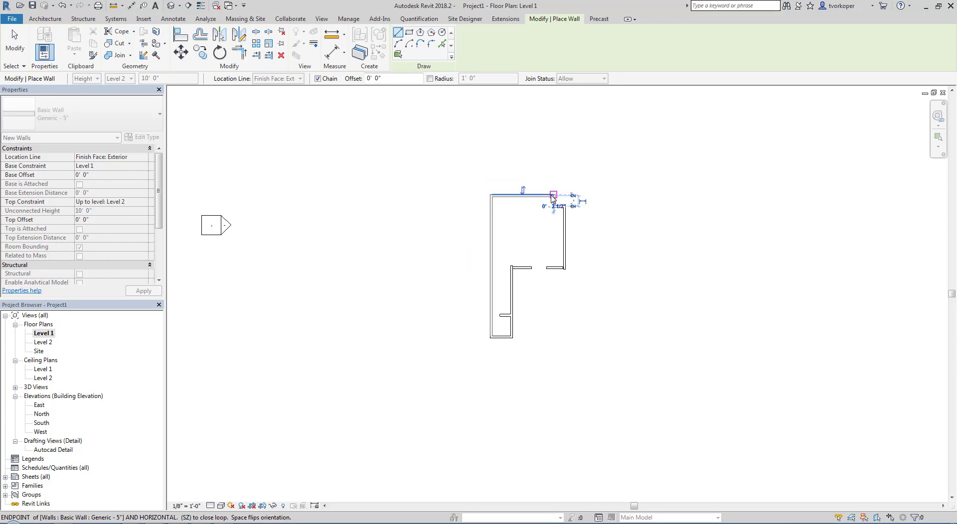
pyautogui.press('Escape')
pyautogui.press('Escape')
# Step: Close the unneeded view windows, tile Level 1 and sheet A101 side by side, and fit each view to its window
pyautogui.moveTo(483, 250); pyautogui.dragTo(440, 313, button='middle')
pyautogui.press('w')
pyautogui.press('t')
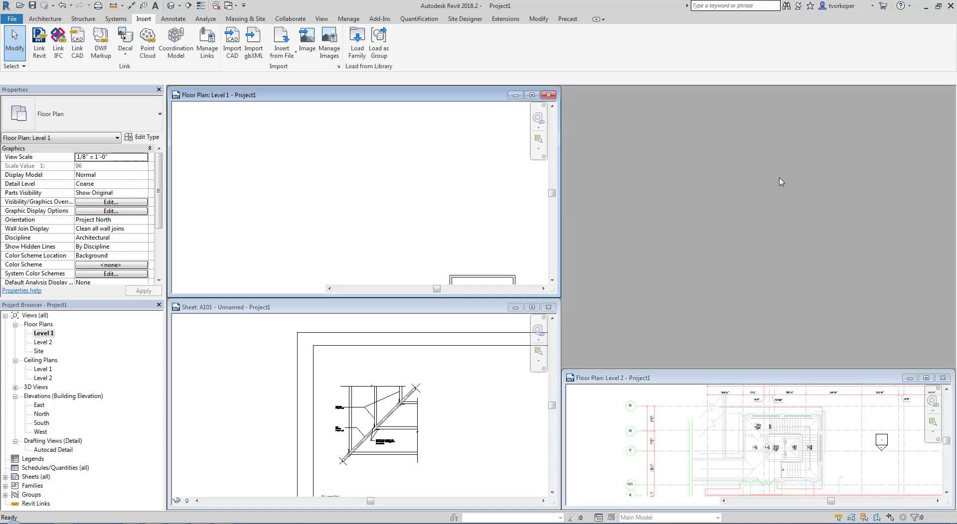
pyautogui.press('w')
pyautogui.press('t')
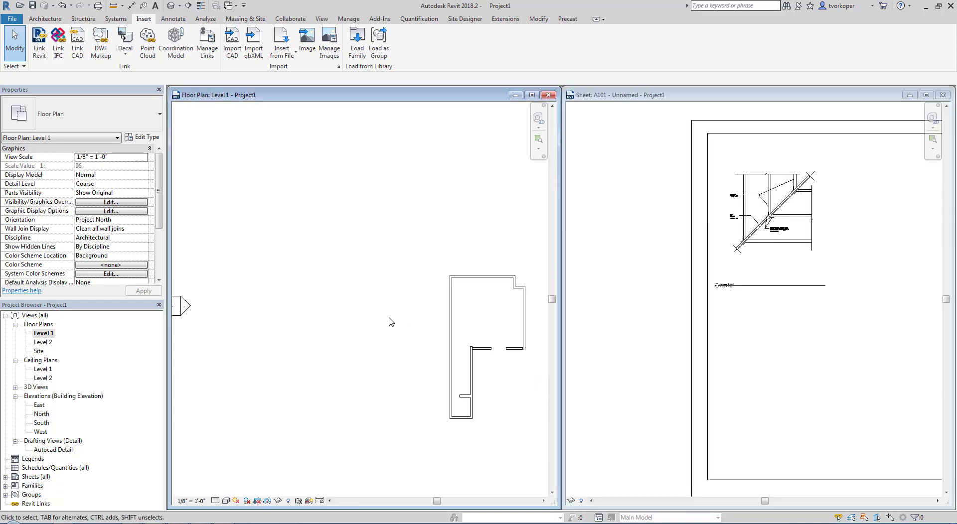
pyautogui.middleClick(364, 287)
pyautogui.middleClick(364, 287)
pyautogui.click(651, 277)
pyautogui.middleClick(650, 277)
pyautogui.middleClick(650, 277)
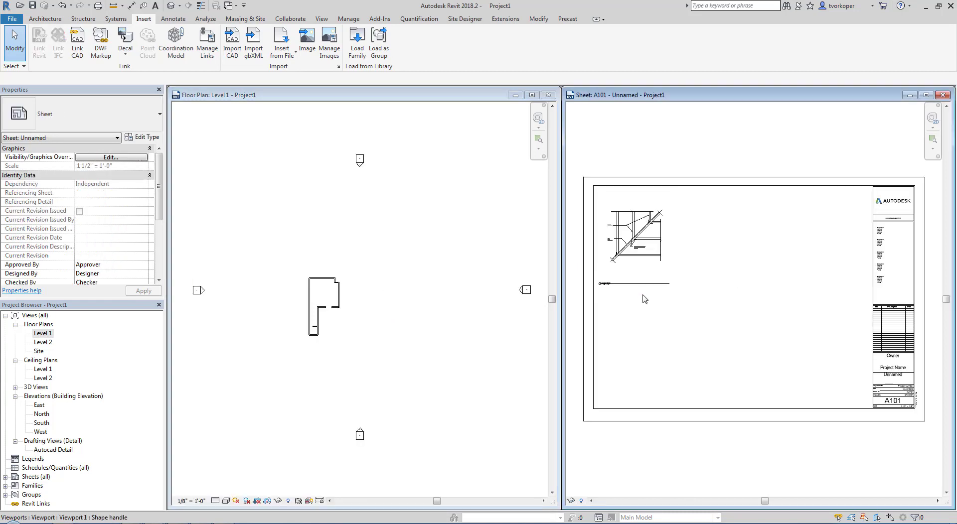
# Step: Draw a callout around the northwest wall corner on Level 1 that references the existing Autocad Detail drafting view (1/A101)
pyautogui.click(399, 298)
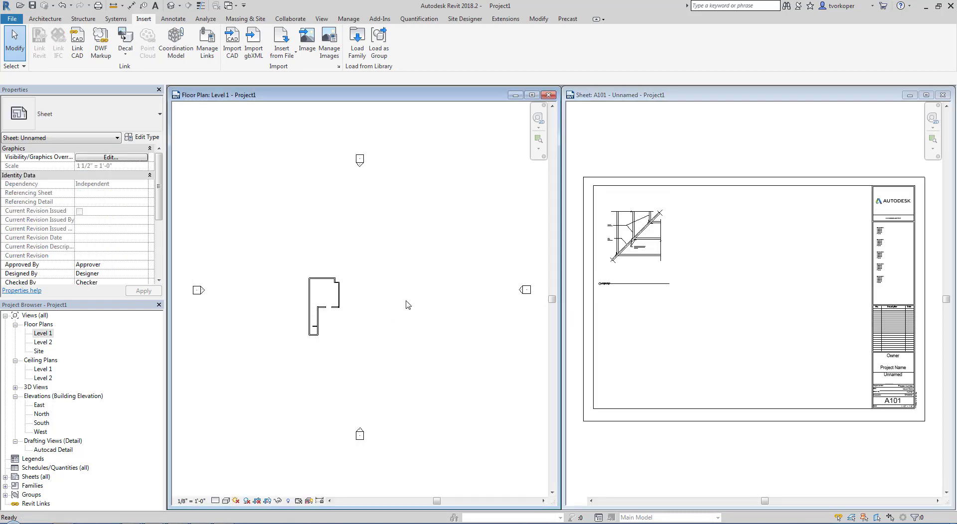
pyautogui.moveTo(406, 300); pyautogui.dragTo(434, 292, button='middle')
pyautogui.scroll(2, 296, 279)
pyautogui.scroll(3, 361, 279)
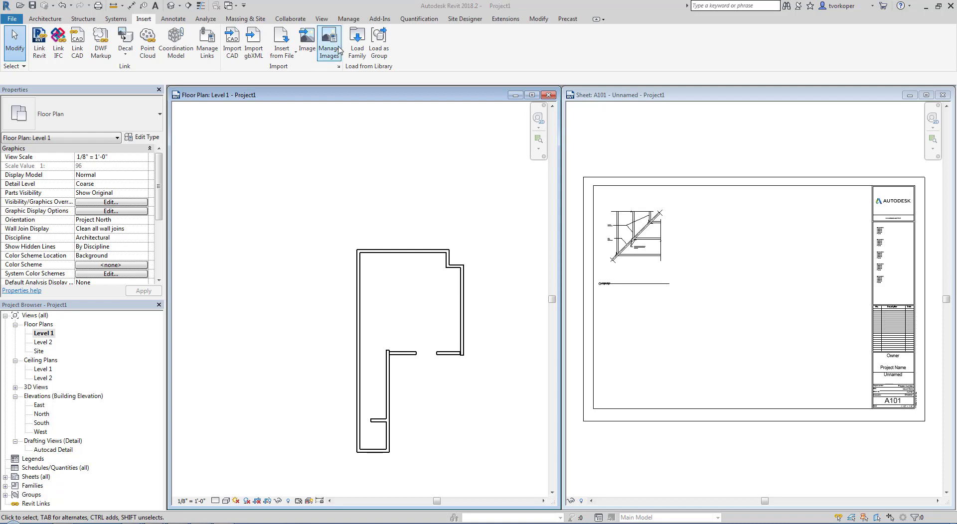
pyautogui.click(317, 21)
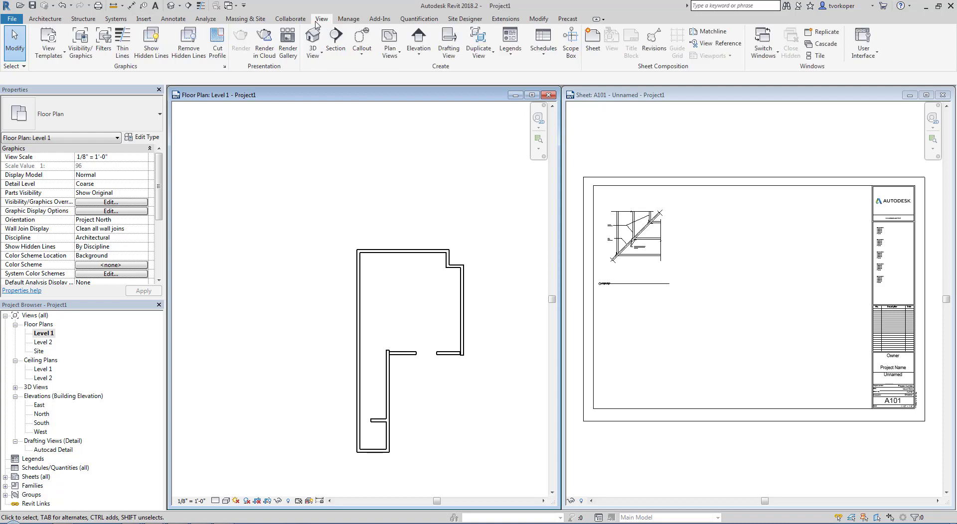
pyautogui.click(361, 45)
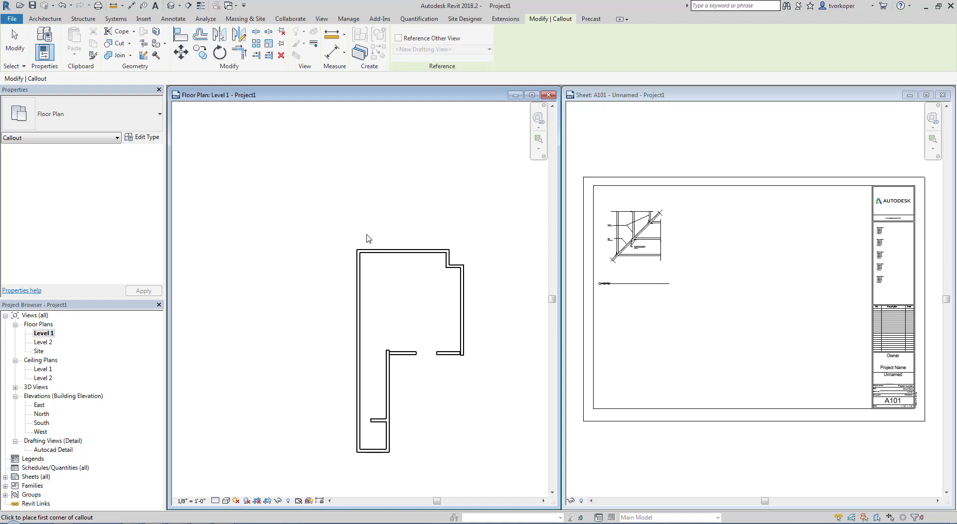
pyautogui.click(398, 39)
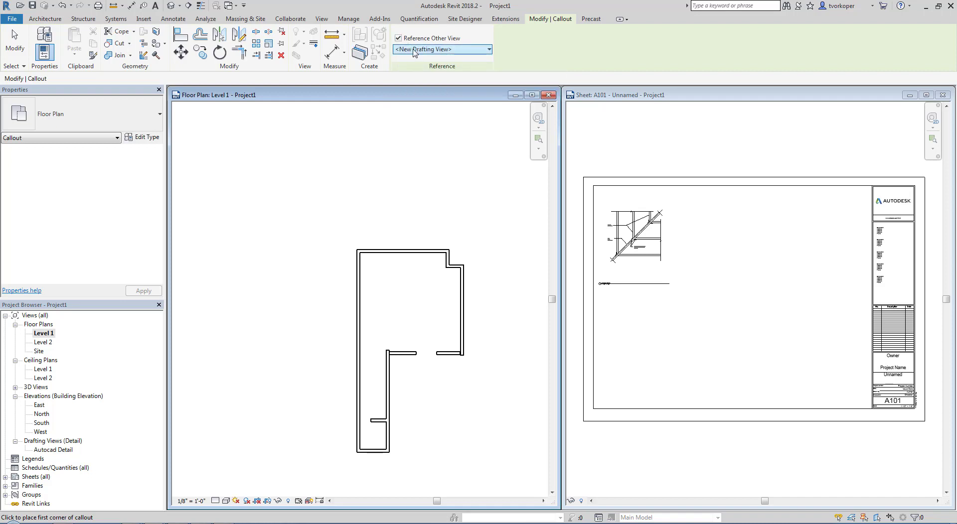
pyautogui.click(482, 51)
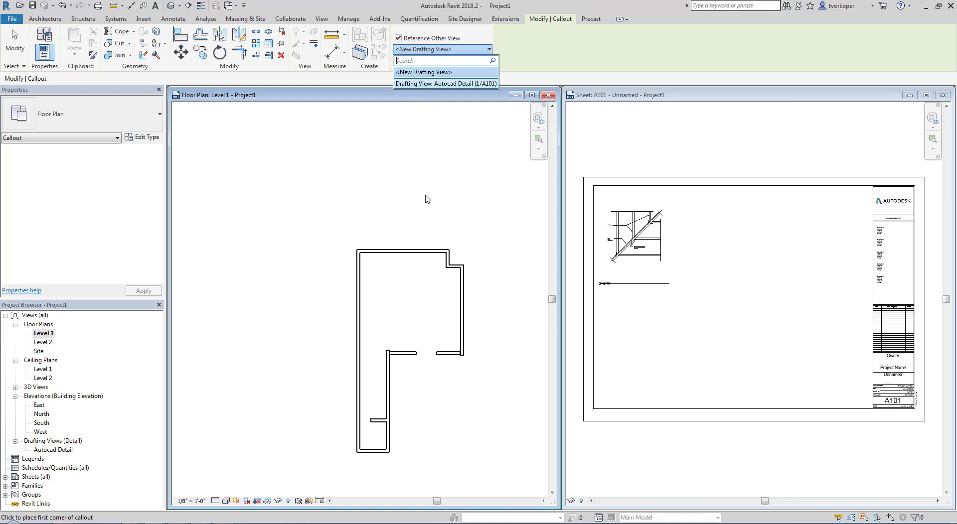
pyautogui.click(435, 83)
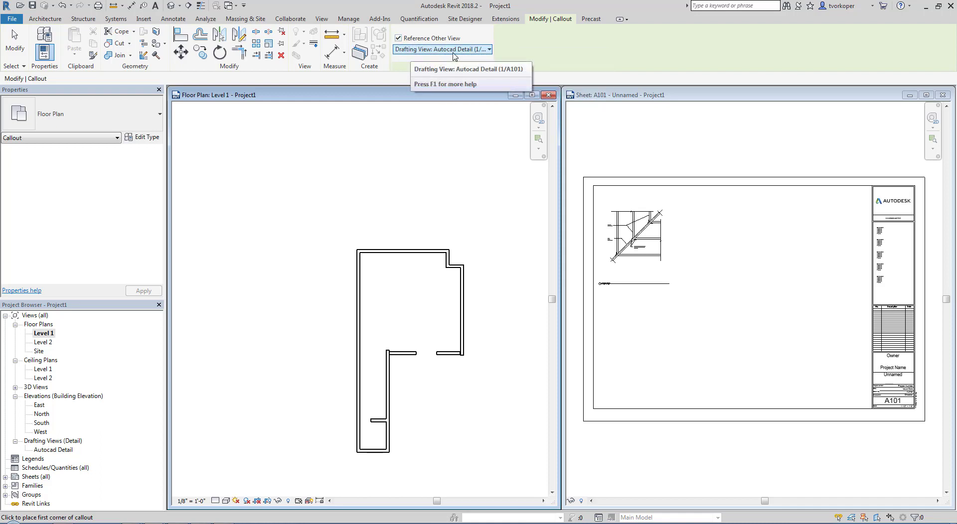
pyautogui.click(371, 268)
pyautogui.click(348, 238)
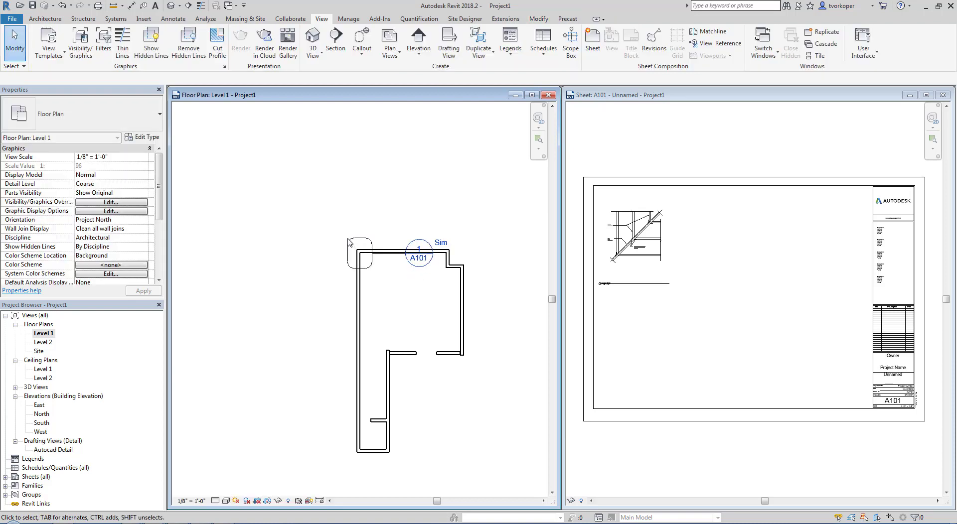
# Step: Move the callout's head up and to the left, clear of the northwest wall corner
pyautogui.click(404, 254)
pyautogui.moveTo(404, 253); pyautogui.dragTo(343, 227)
pyautogui.press('Escape')
pyautogui.scroll(5, 337, 212)
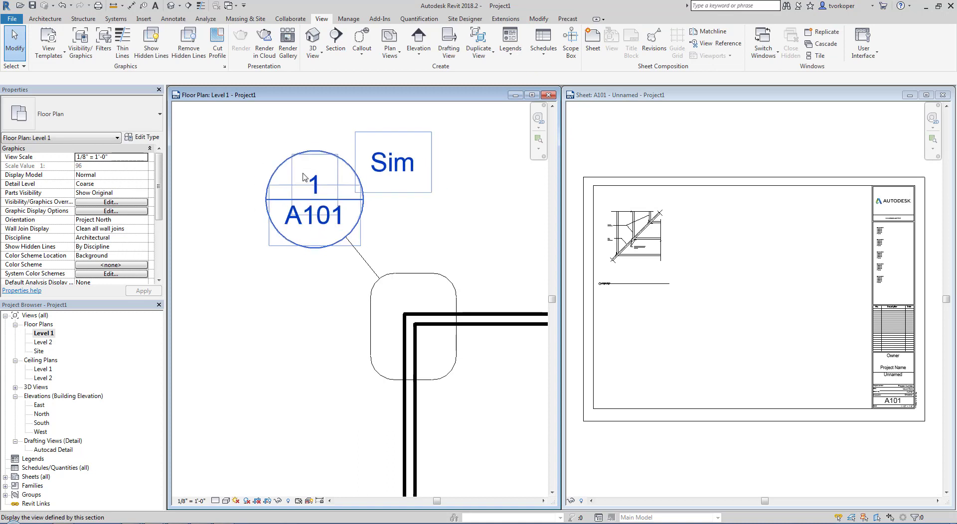
# Step: Change the detail number of the Autocad Detail viewport on sheet A101 to 2
pyautogui.doubleClick(313, 215)
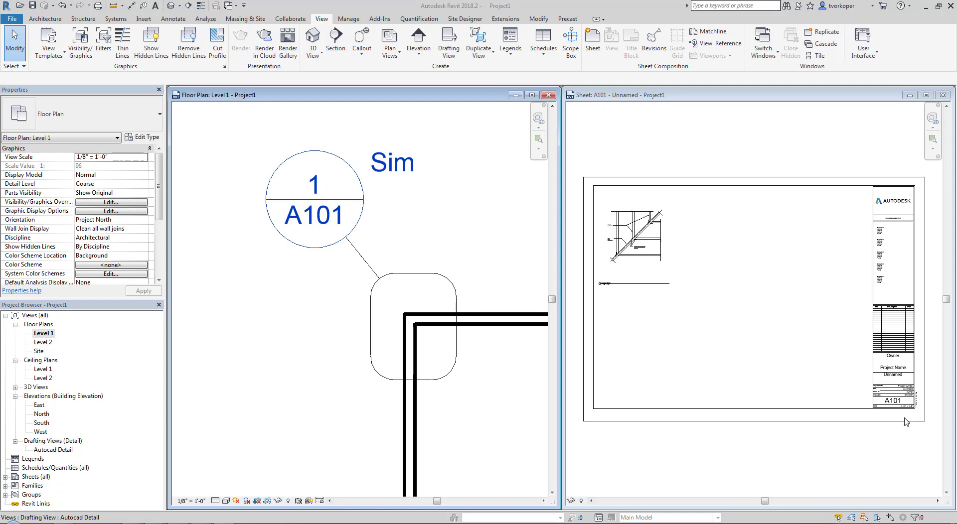
pyautogui.scroll(5, 900, 415)
pyautogui.scroll(-6, 900, 414)
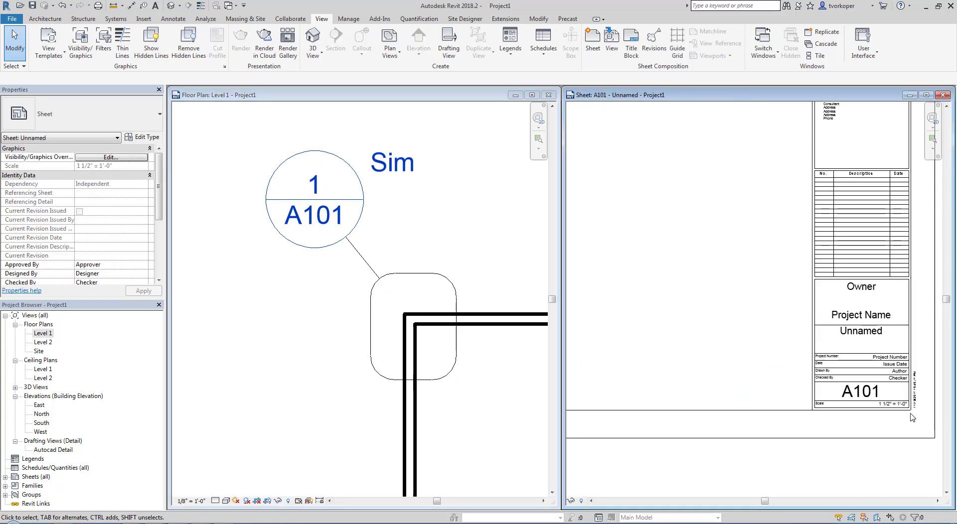
pyautogui.scroll(3, 737, 334)
pyautogui.scroll(5, 708, 330)
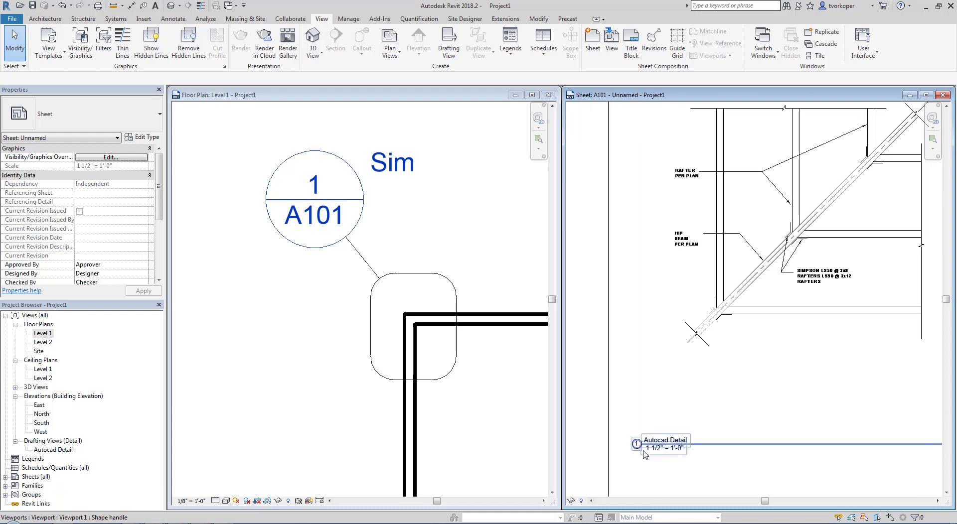
pyautogui.click(638, 449)
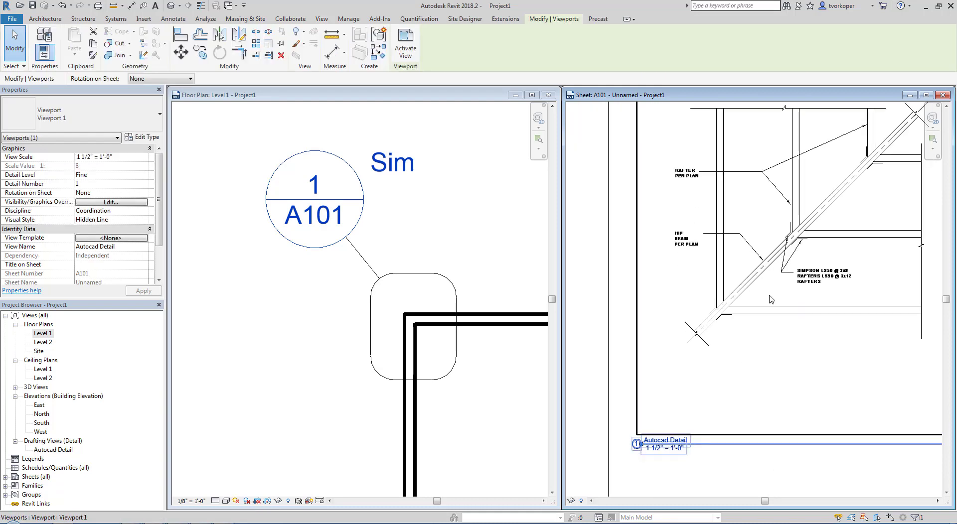
pyautogui.click(636, 444)
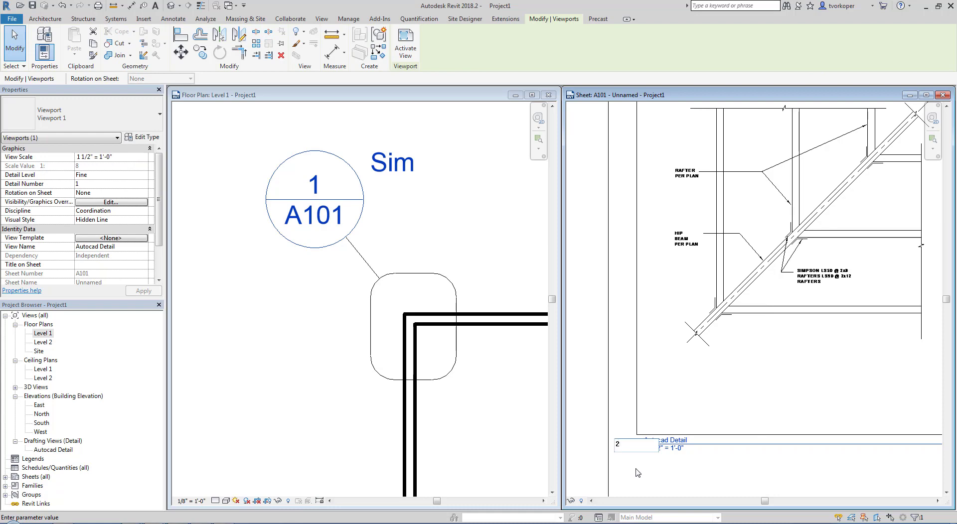
pyautogui.press('Return')
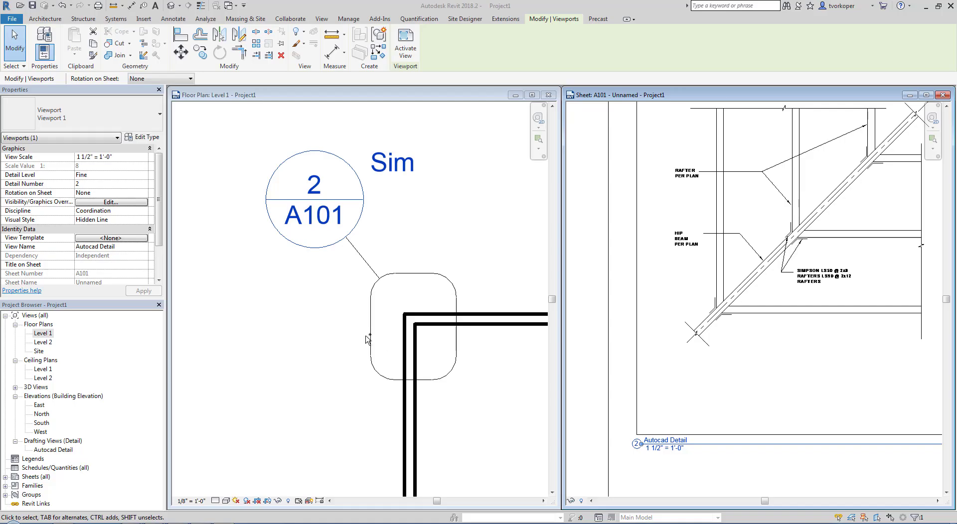
# Step: Delete all the walls and the callout from the Level 1 floor plan, keeping the elevation markers
pyautogui.click(270, 341)
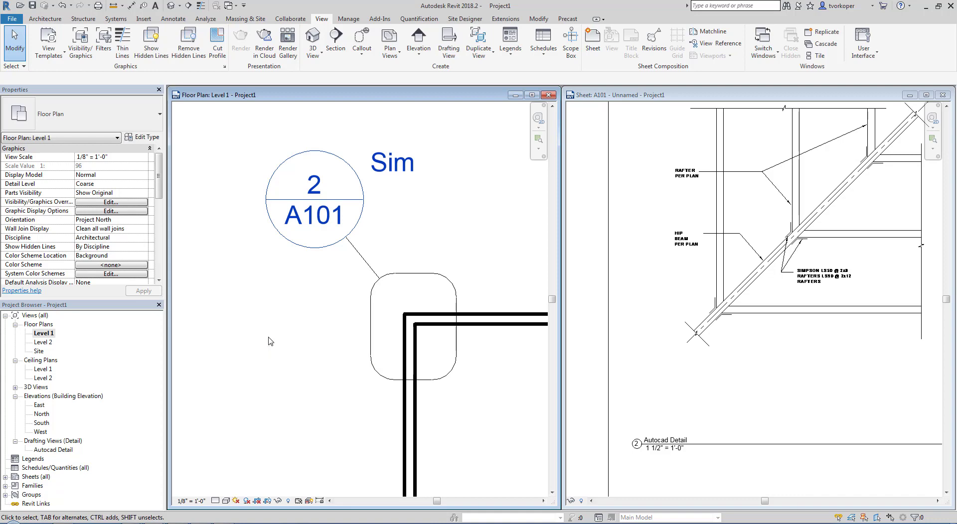
pyautogui.press('z')
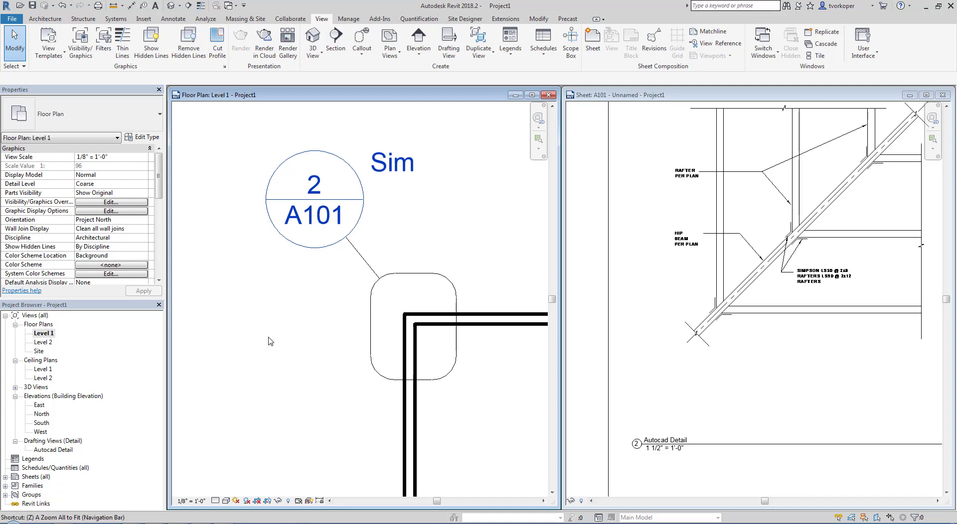
pyautogui.press('e')
pyautogui.moveTo(362, 240); pyautogui.dragTo(295, 356)
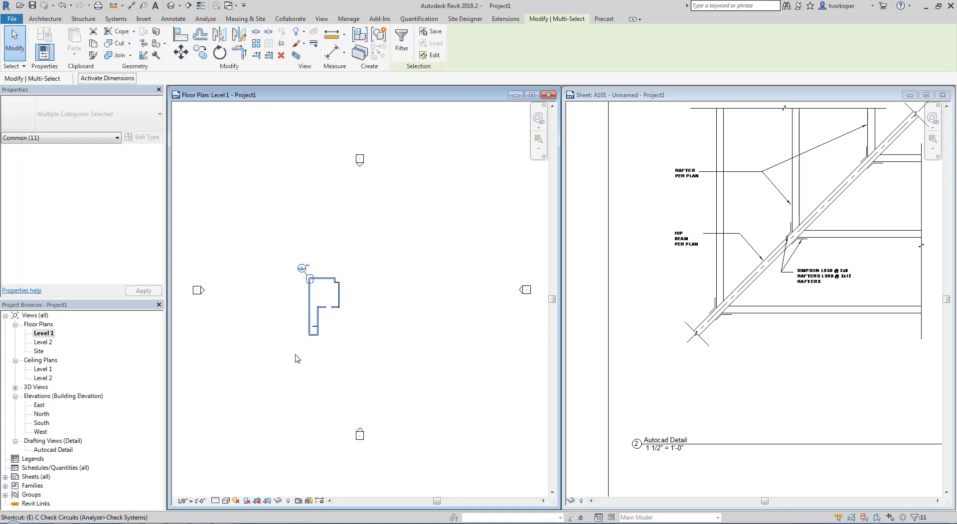
pyautogui.press('Delete')
# Step: Delete the Autocad Detail viewport from sheet A101 and leave only the Level 1 plan open, maximized
pyautogui.click(691, 289)
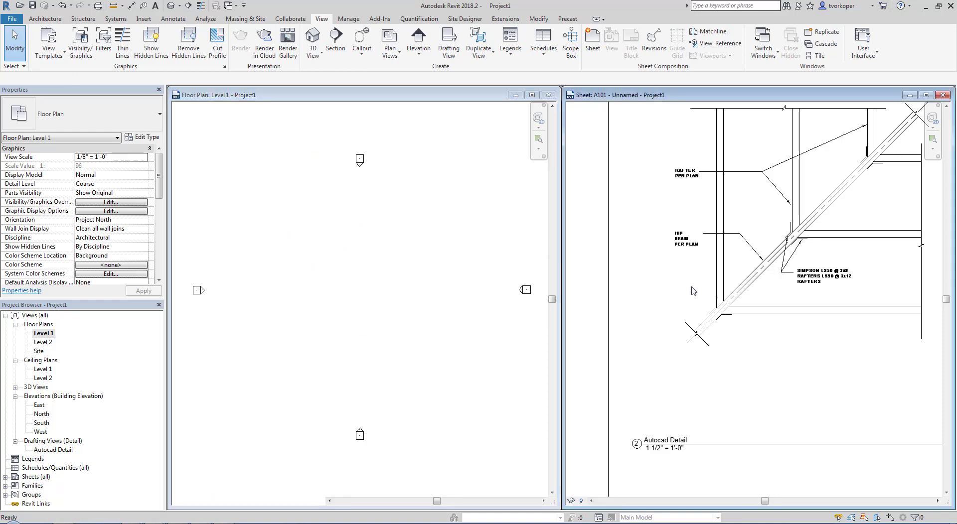
pyautogui.click(656, 292)
pyautogui.press('Delete')
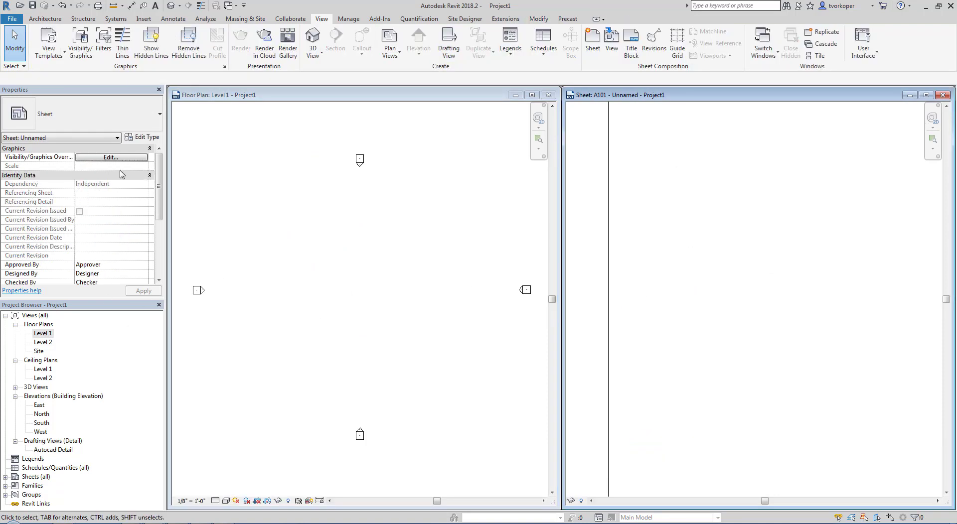
pyautogui.click(943, 96)
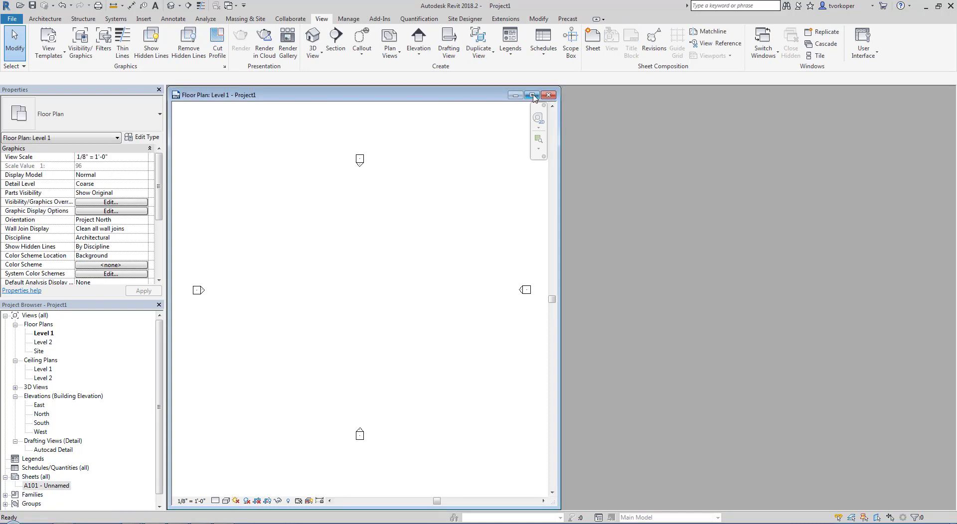
pyautogui.click(531, 96)
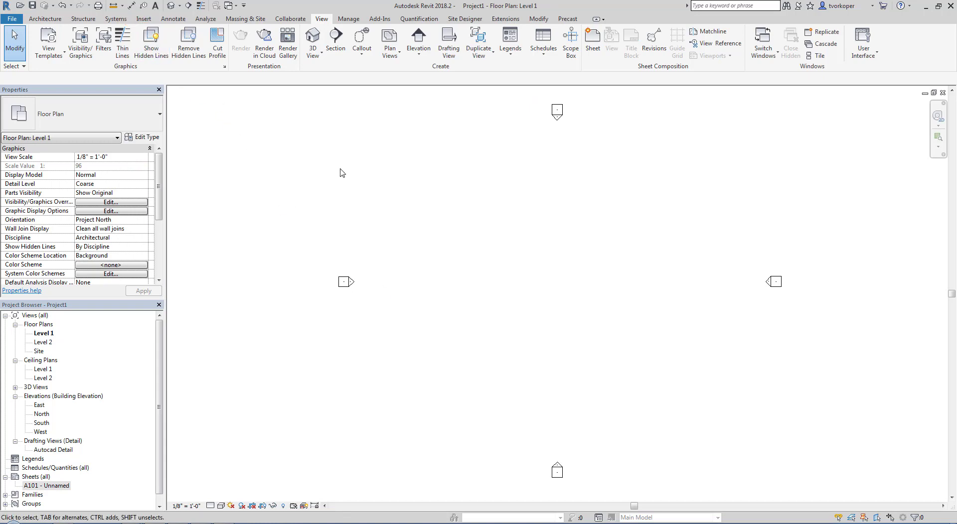
# Step: Import the image Floor Plan with Dimensions 2.jpg from the Jpg floor plan folder under + Teaching Files
pyautogui.click(146, 20)
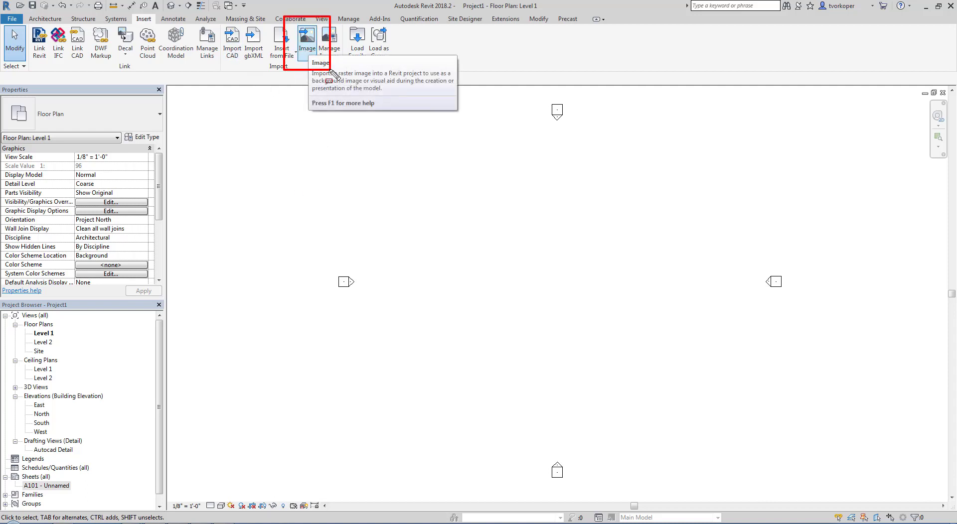
pyautogui.click(314, 49)
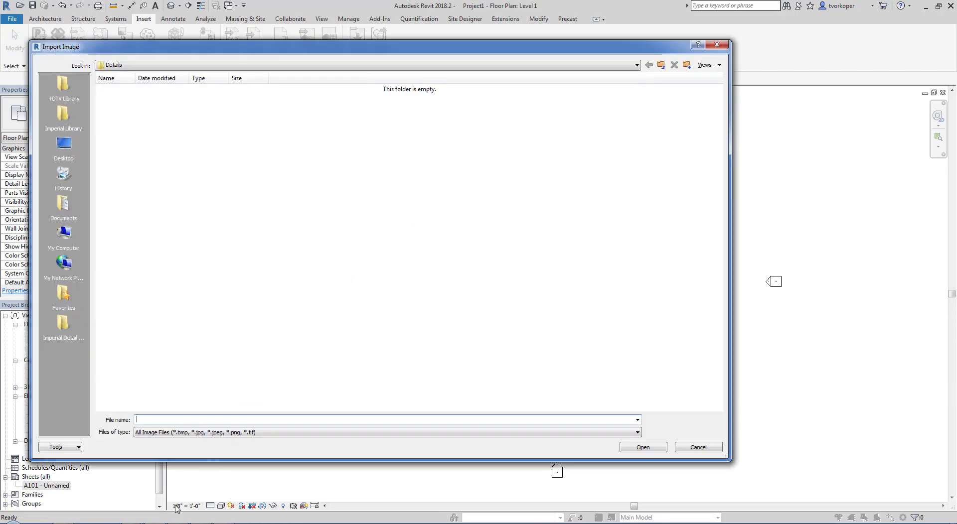
pyautogui.click(143, 433)
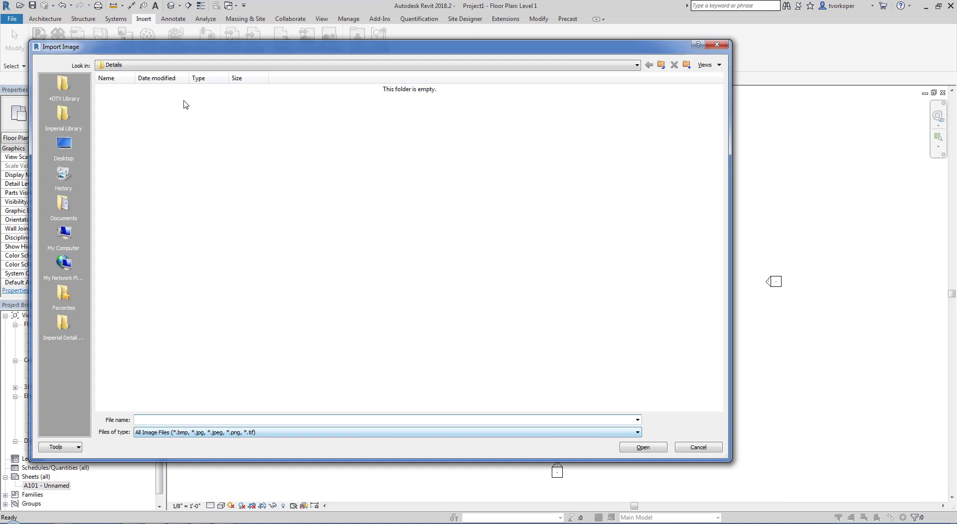
pyautogui.click(192, 65)
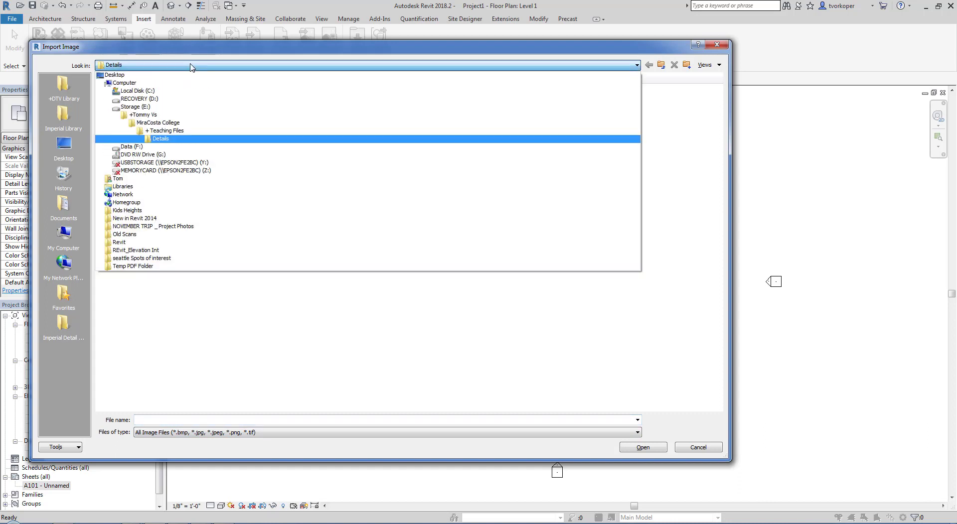
pyautogui.click(177, 131)
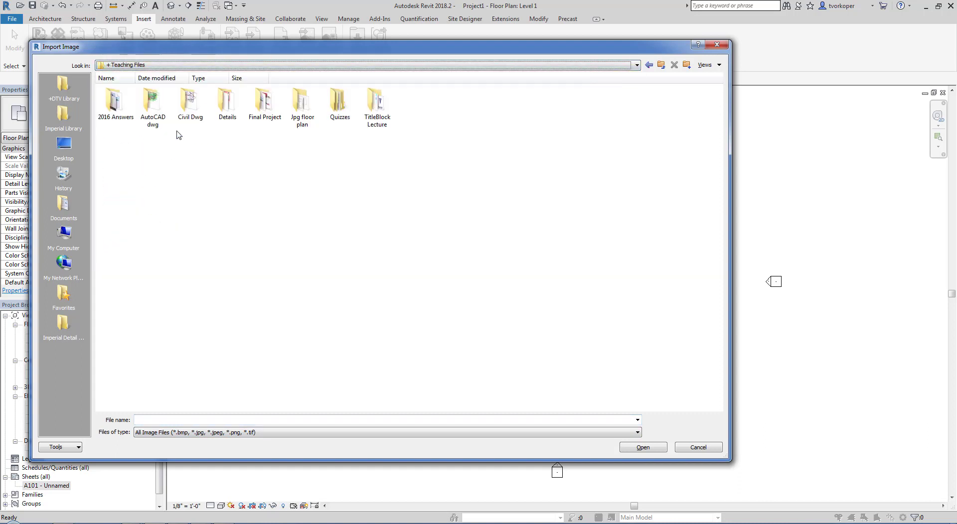
pyautogui.doubleClick(301, 100)
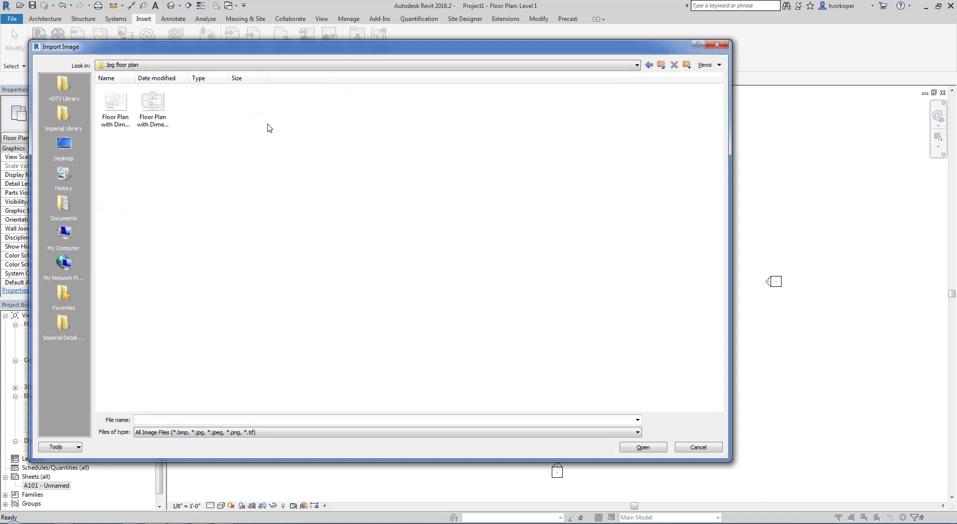
pyautogui.click(122, 111)
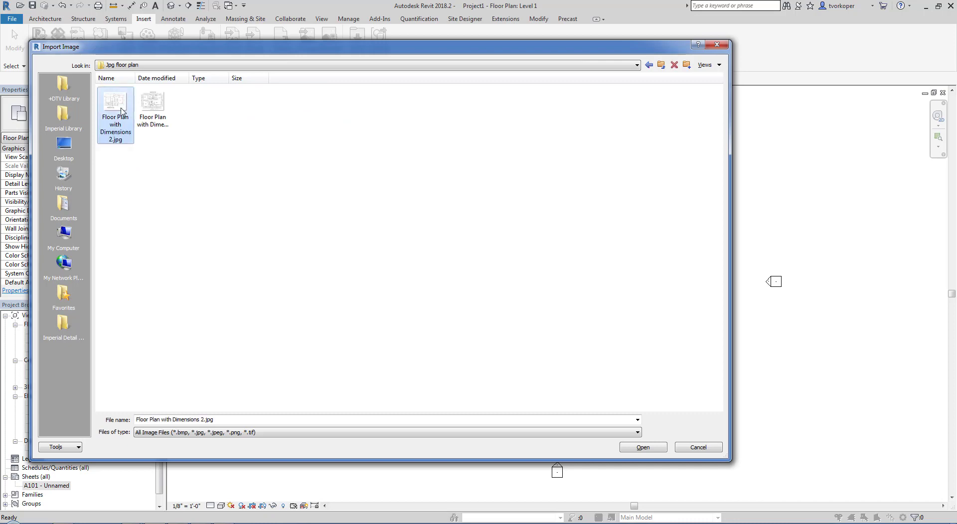
pyautogui.doubleClick(122, 110)
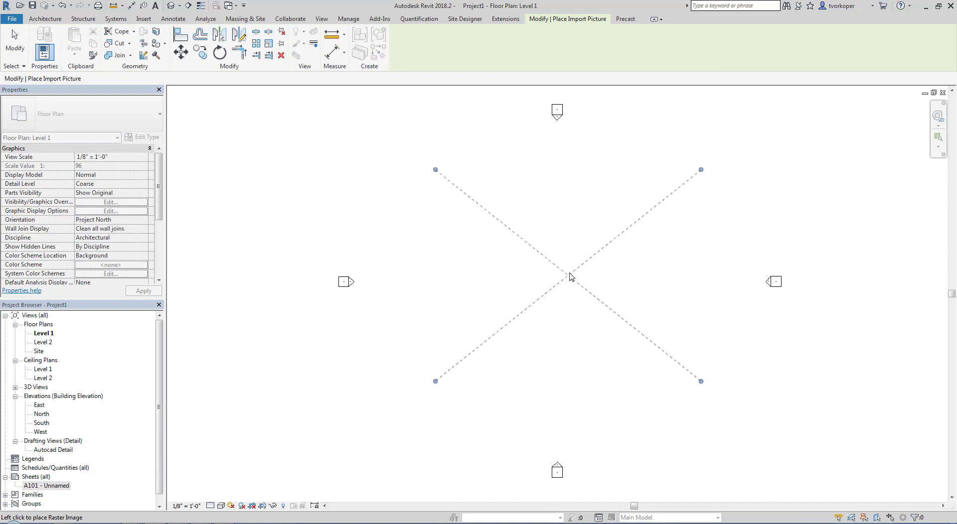
# Step: Place the imported floor plan image midway between the four elevation markers on Level 1
pyautogui.scroll(-3, 549, 278)
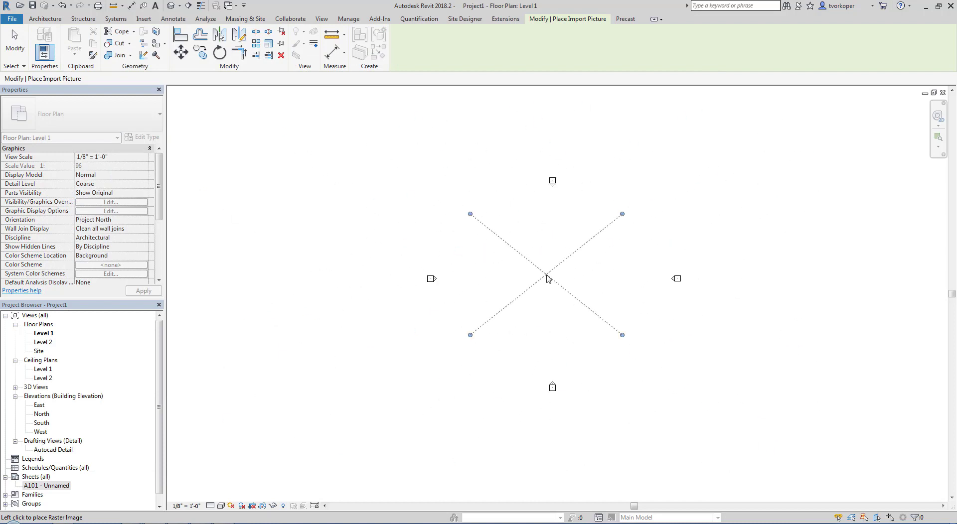
pyautogui.moveTo(488, 284); pyautogui.dragTo(433, 277, button='middle')
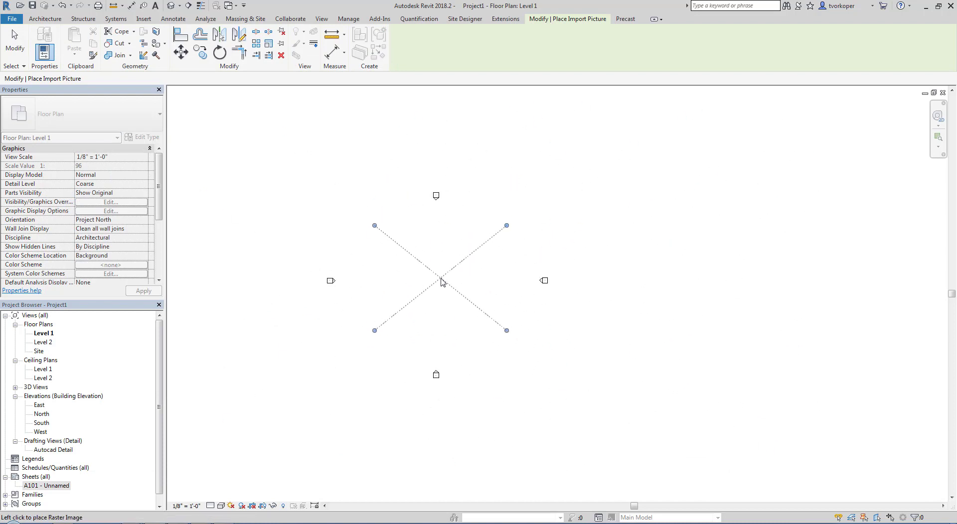
pyautogui.click(440, 278)
pyautogui.press('Escape')
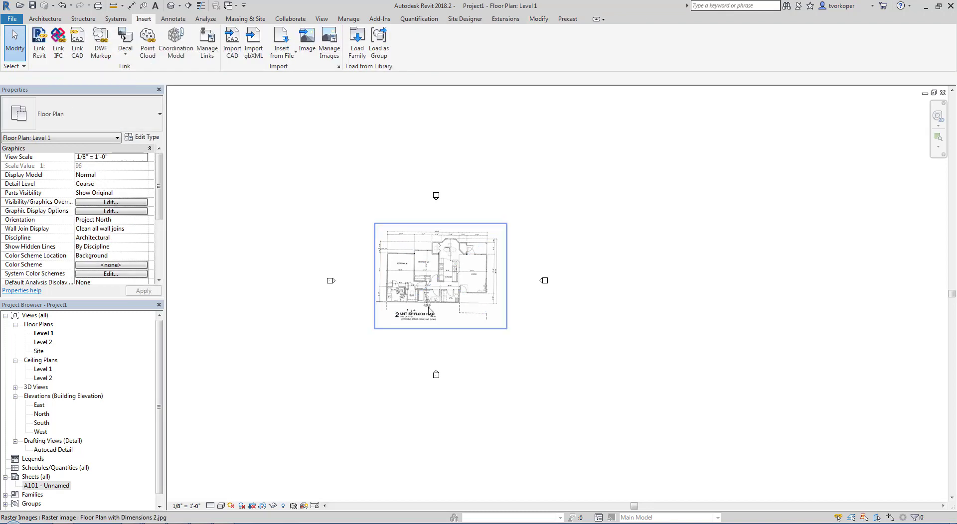
# Step: Draw a Generic - 5" wall from Bedroom #1's northwest corner along the image's slanted north wall, ending just past Bedroom #2's west wall
pyautogui.scroll(6, 400, 250)
pyautogui.moveTo(402, 260); pyautogui.dragTo(369, 244, button='middle')
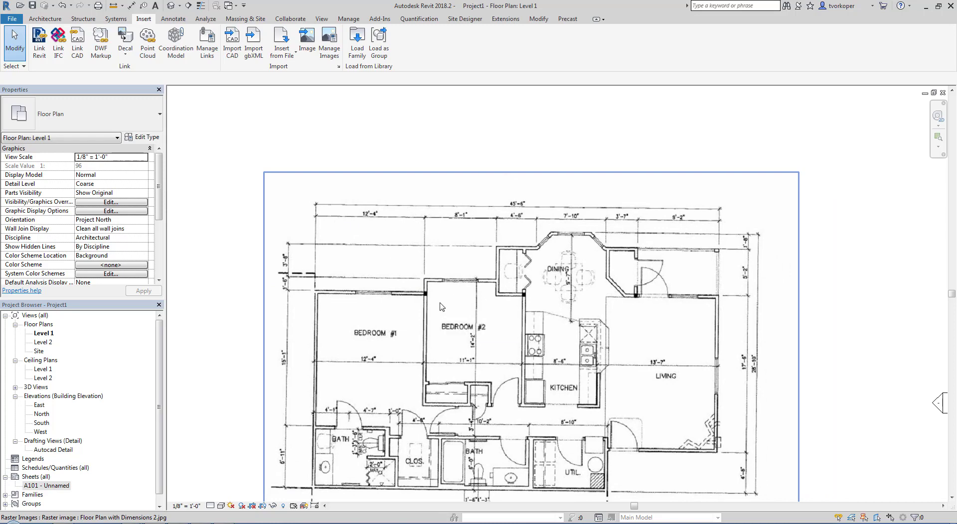
pyautogui.scroll(-2, 453, 299)
pyautogui.moveTo(453, 300); pyautogui.dragTo(426, 259, button='middle')
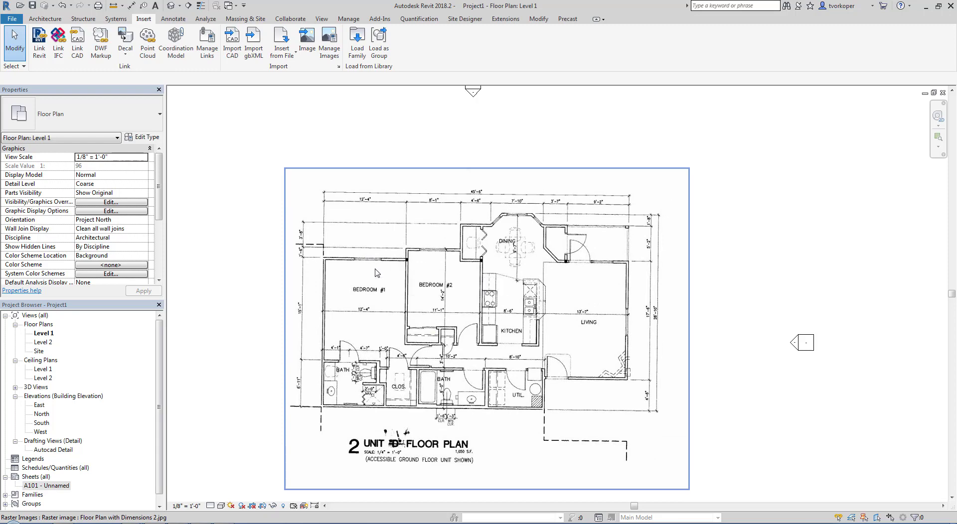
pyautogui.press('w')
pyautogui.press('a')
pyautogui.scroll(4, 329, 264)
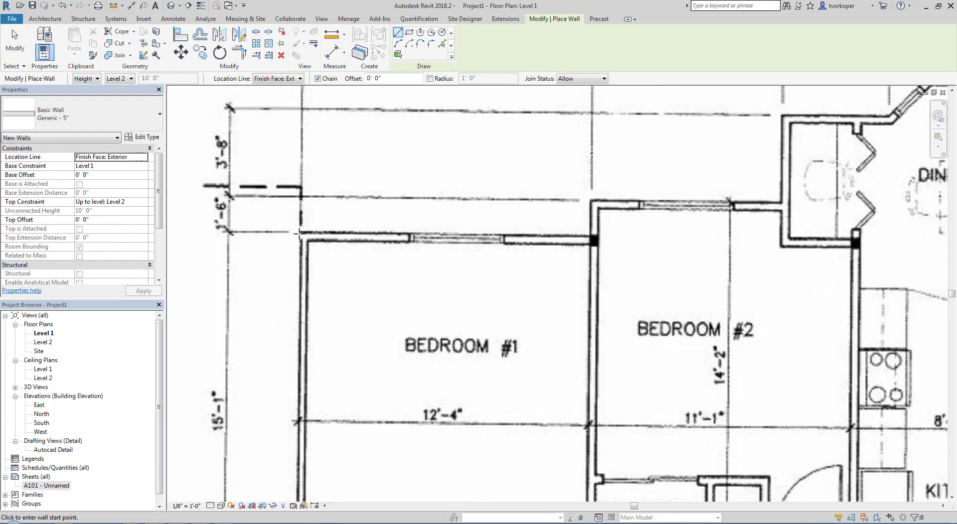
pyautogui.click(301, 232)
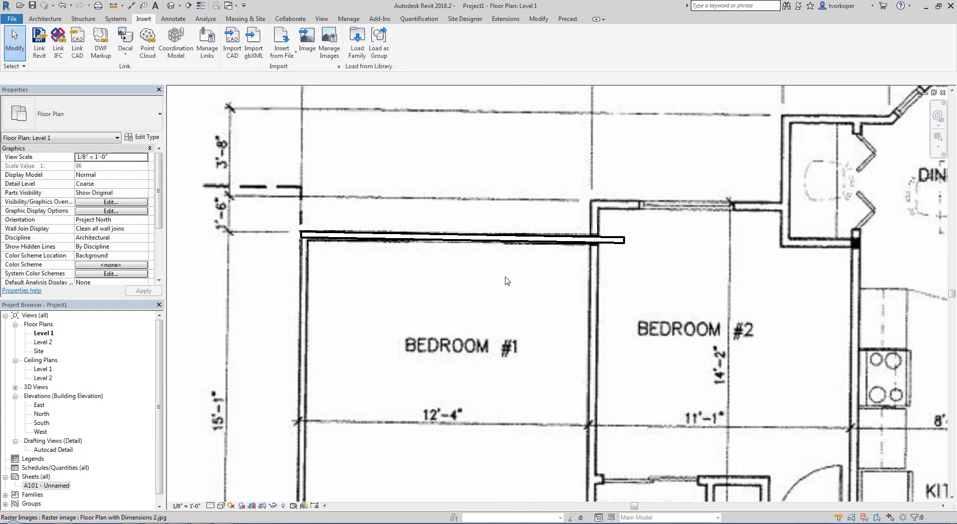
# Step: Move the new wall slightly down, clear of Bedroom #1's north wall in the image
pyautogui.click(352, 240)
pyautogui.moveTo(352, 240); pyautogui.dragTo(348, 264)
pyautogui.press('Escape')
# Step: Rotate the floor plan image about Bedroom #1's northwest corner, using the room's north wall as reference, to level that wall
pyautogui.click(390, 258)
pyautogui.scroll(-5, 408, 308)
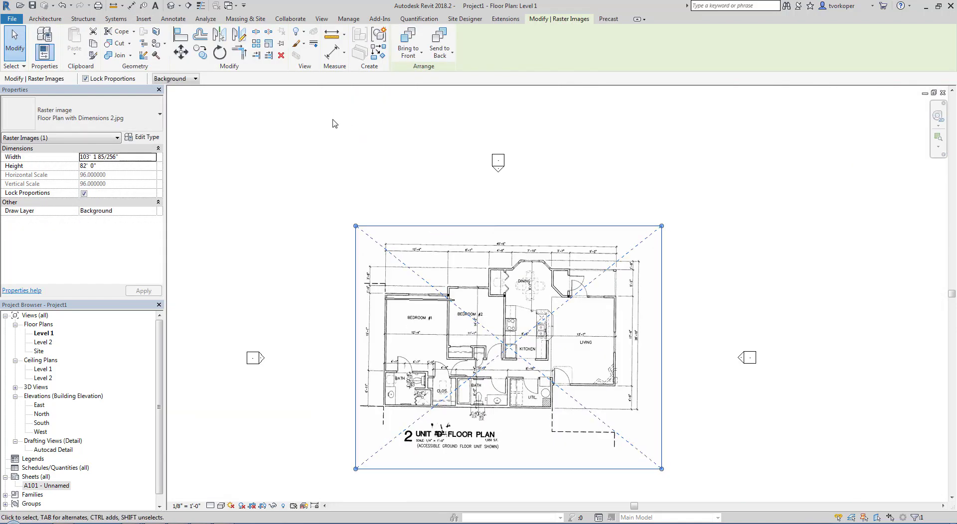
pyautogui.press('r')
pyautogui.press('o')
pyautogui.scroll(3, 412, 224)
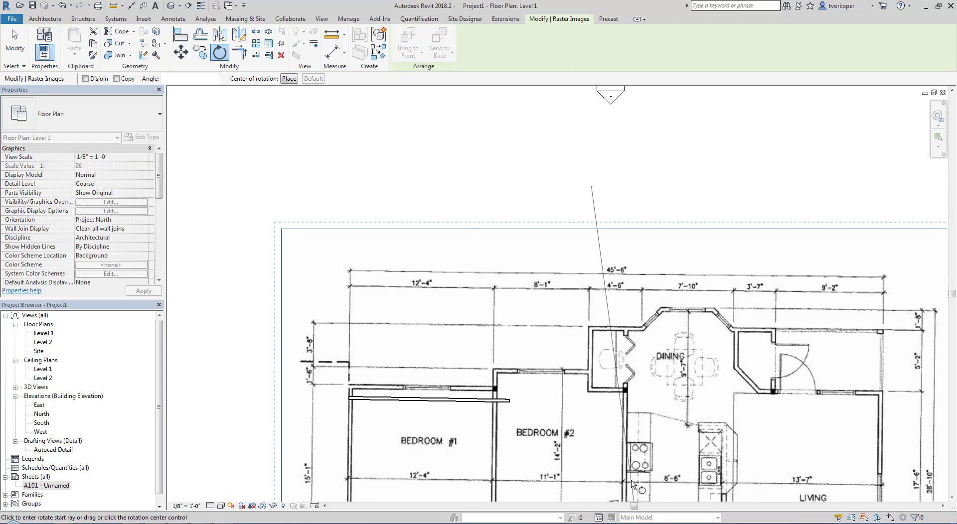
pyautogui.moveTo(632, 447); pyautogui.dragTo(624, 375, button='middle')
pyautogui.moveTo(630, 441); pyautogui.dragTo(346, 307)
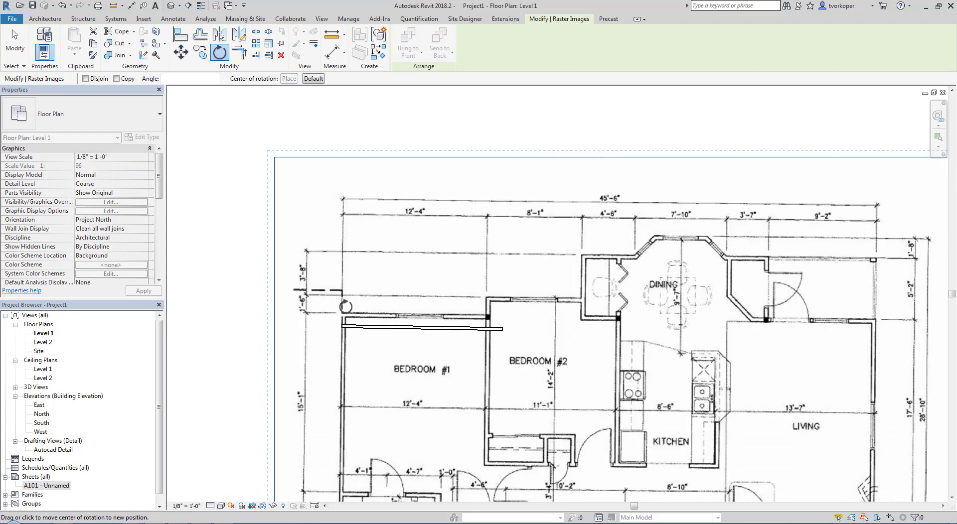
pyautogui.scroll(5, 345, 306)
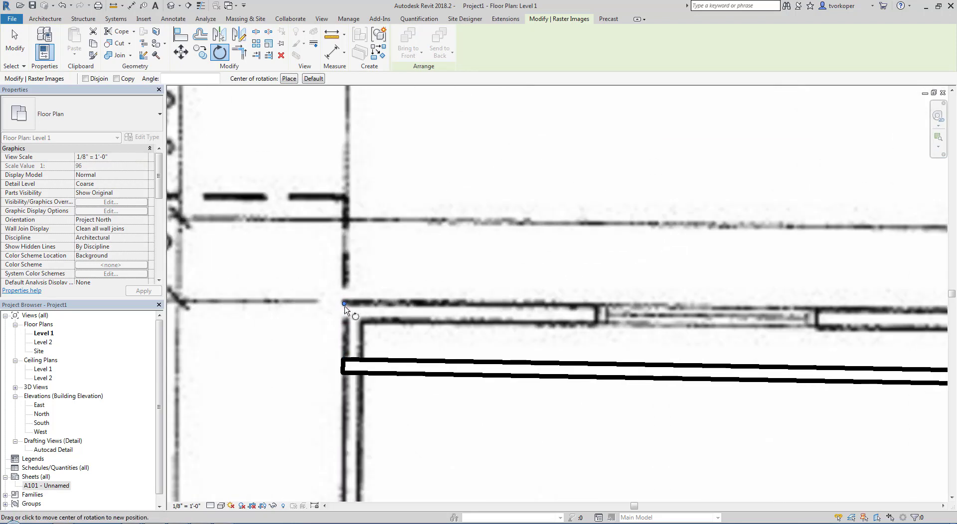
pyautogui.scroll(-3, 404, 311)
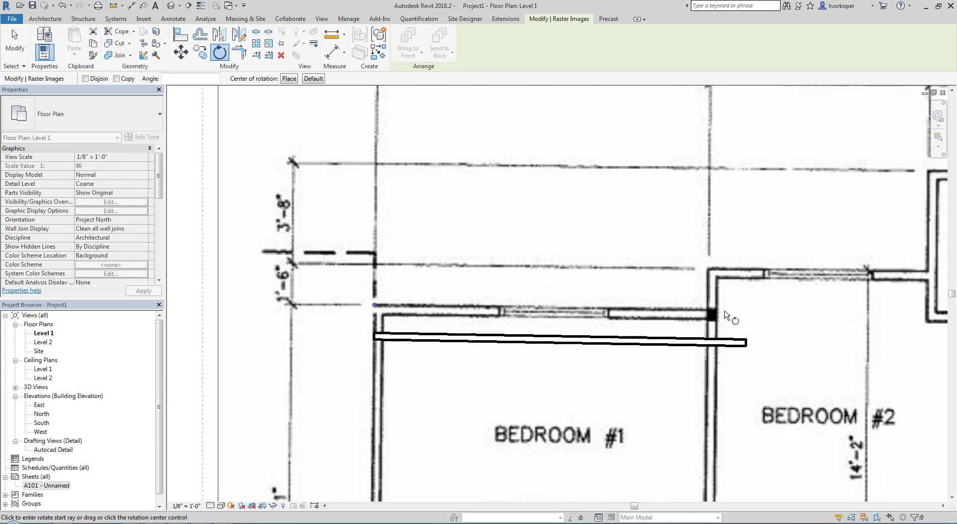
pyautogui.scroll(2, 725, 315)
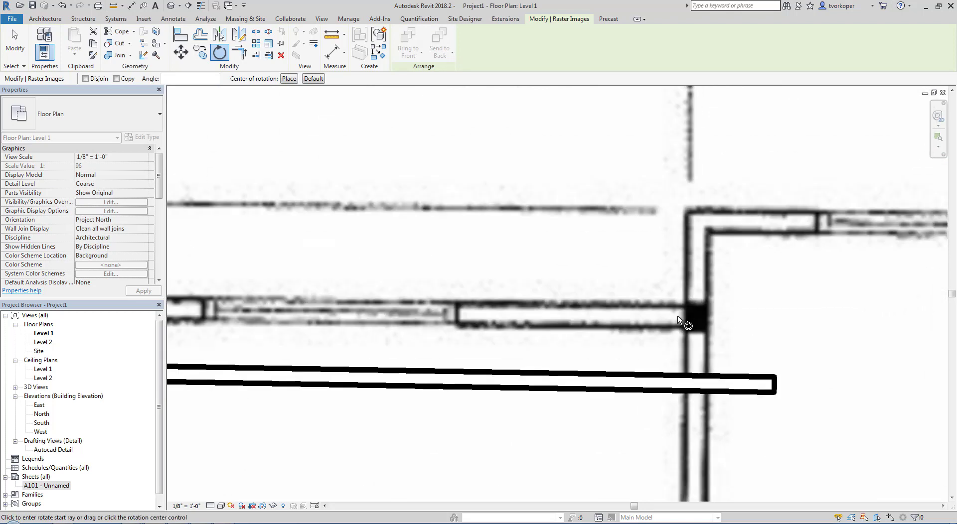
pyautogui.click(692, 315)
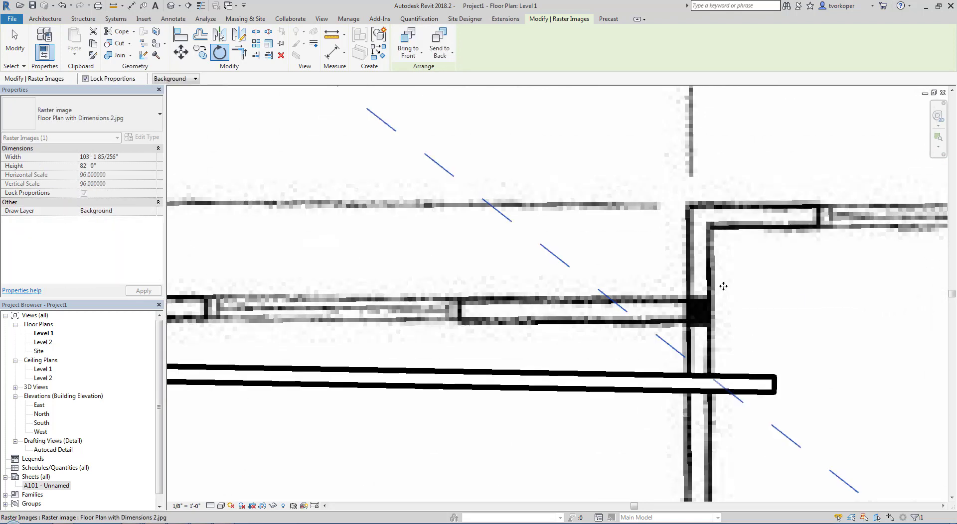
# Step: Straighten the slanted Generic - 5" wall to horizontal and move it up onto Bedroom #1's north wall in the image
pyautogui.press('Escape')
pyautogui.press('Escape')
pyautogui.scroll(-3, 494, 424)
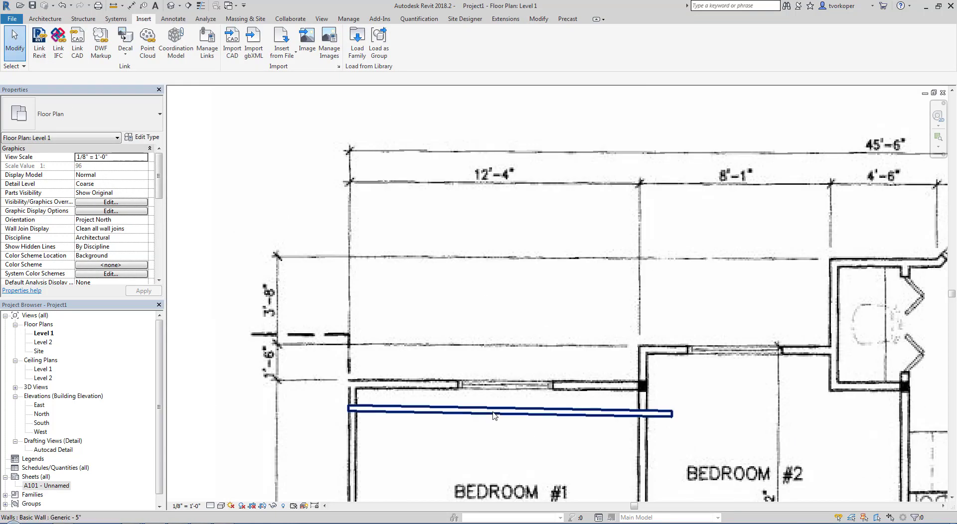
pyautogui.click(492, 412)
pyautogui.moveTo(671, 414); pyautogui.dragTo(672, 406)
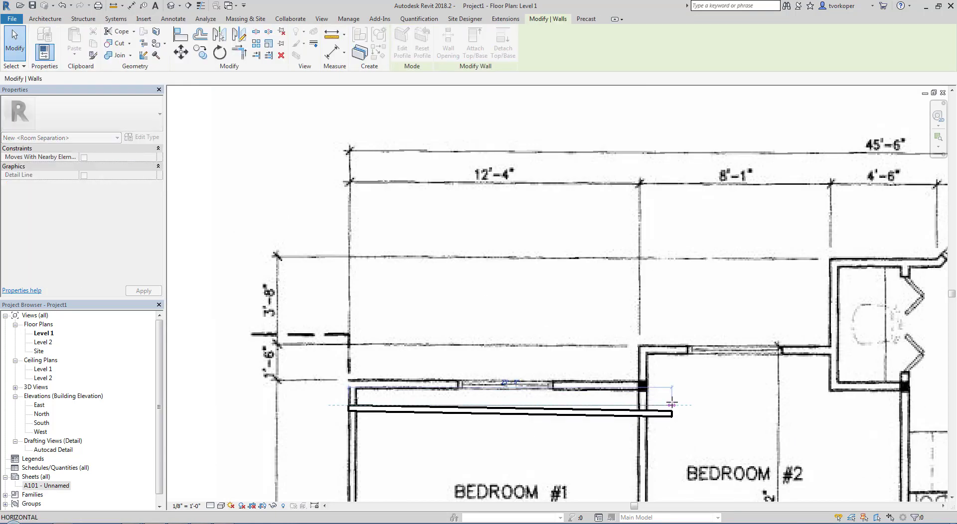
pyautogui.moveTo(440, 400); pyautogui.dragTo(439, 388)
pyautogui.press('Escape')
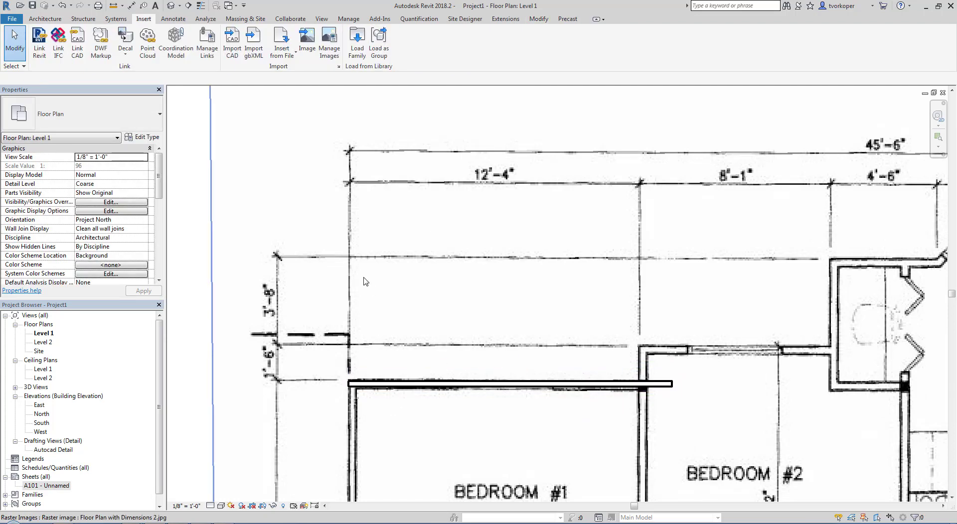
# Step: Set the wall's length to 12'-4" and move it so its west end meets Bedroom #1's northwest corner
pyautogui.click(497, 393)
pyautogui.click(508, 356)
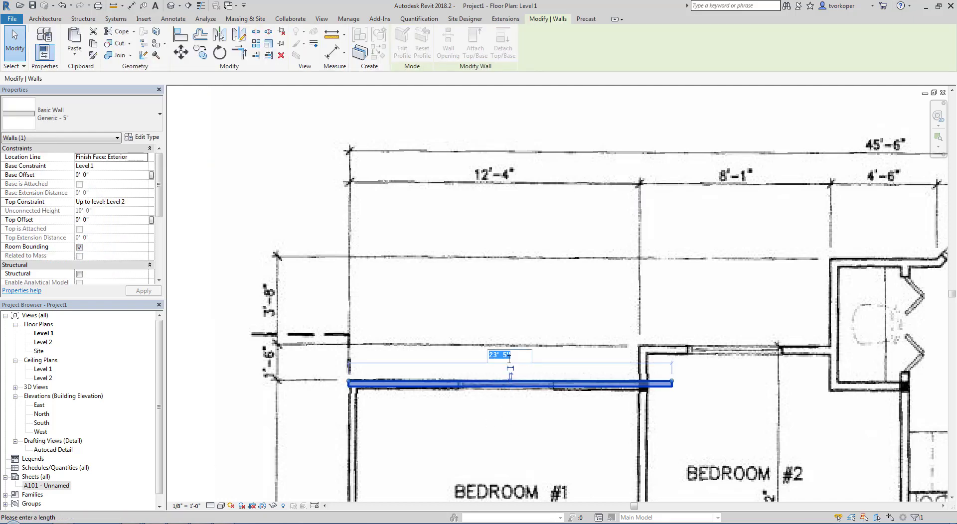
pyautogui.write('14')
pyautogui.press('Return')
pyautogui.press('Escape')
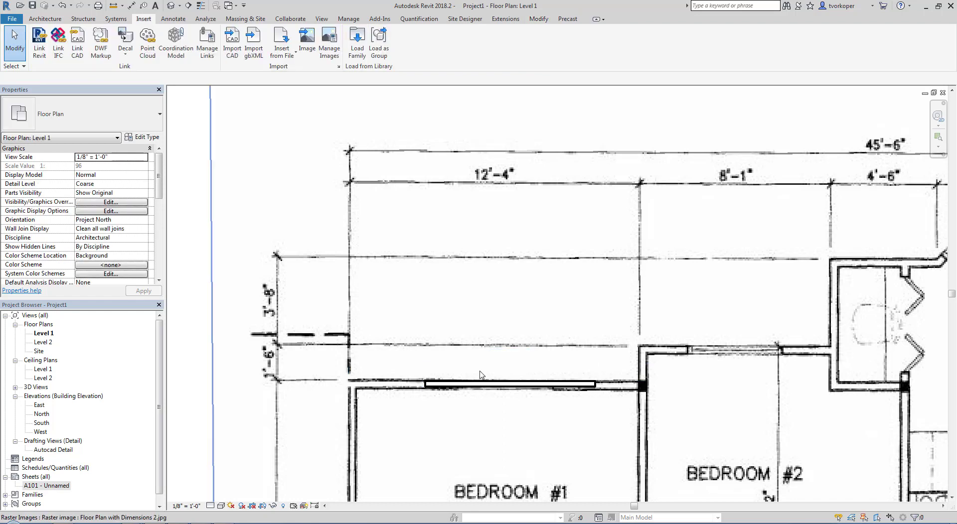
pyautogui.click(476, 384)
pyautogui.moveTo(476, 384); pyautogui.dragTo(396, 383)
# Step: Scale the floor plan image graphically from Bedroom #1's northwest corner, matching the image's 12'-4" span to the modeled wall's east end
pyautogui.click(399, 334)
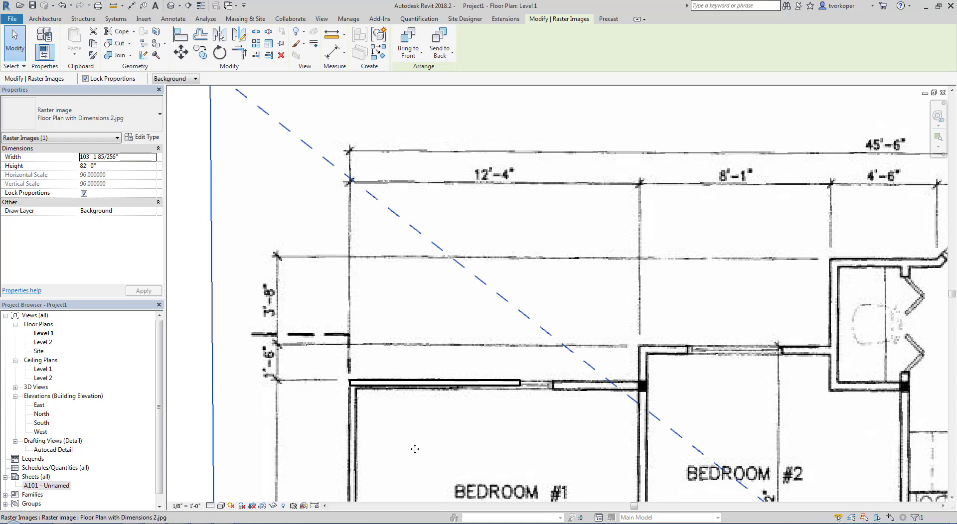
pyautogui.press('r')
pyautogui.press('e')
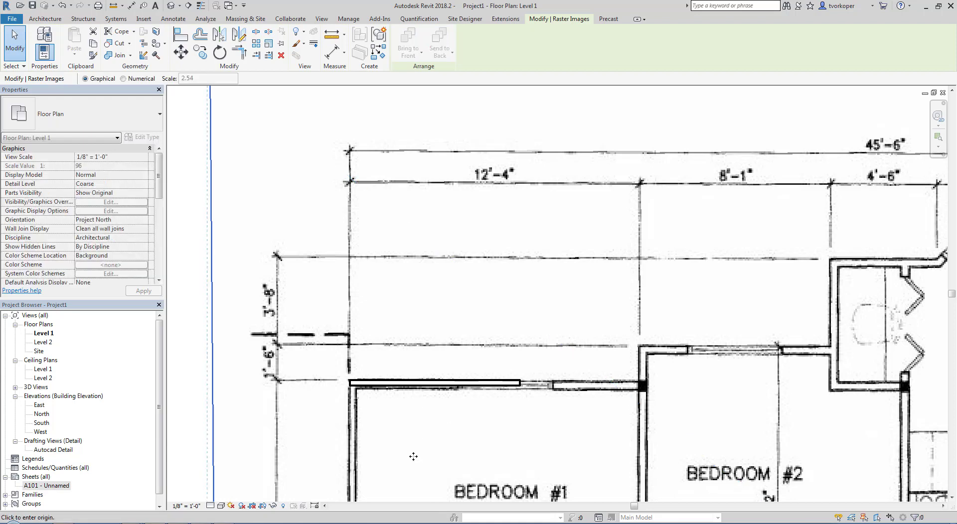
pyautogui.click(349, 381)
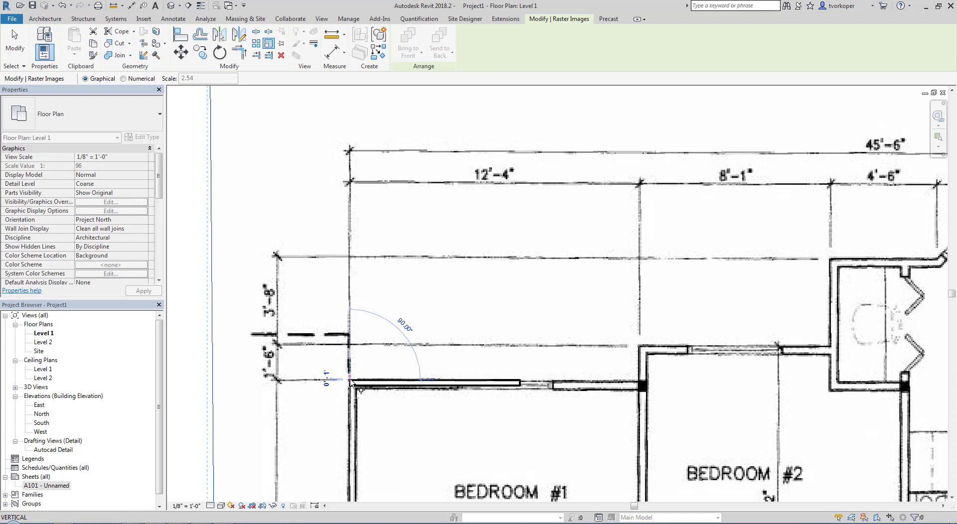
pyautogui.click(640, 381)
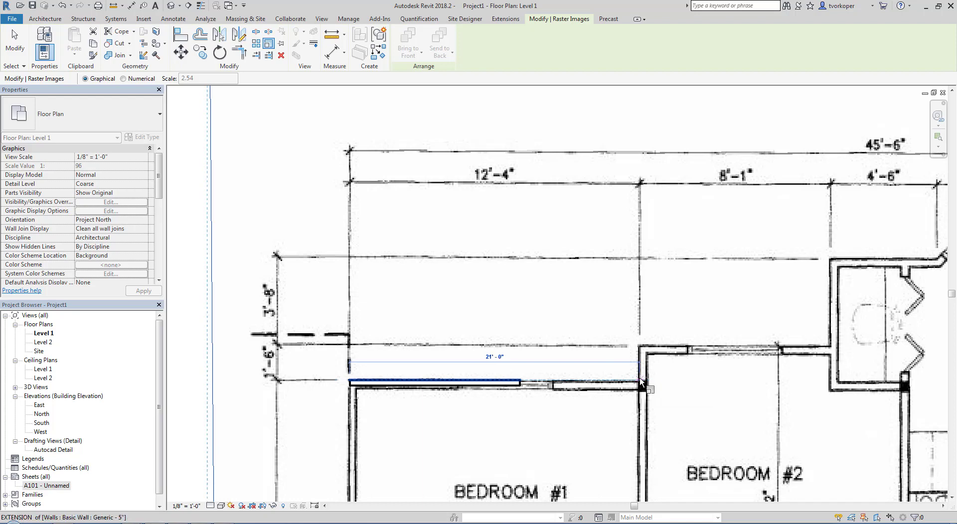
pyautogui.click(520, 381)
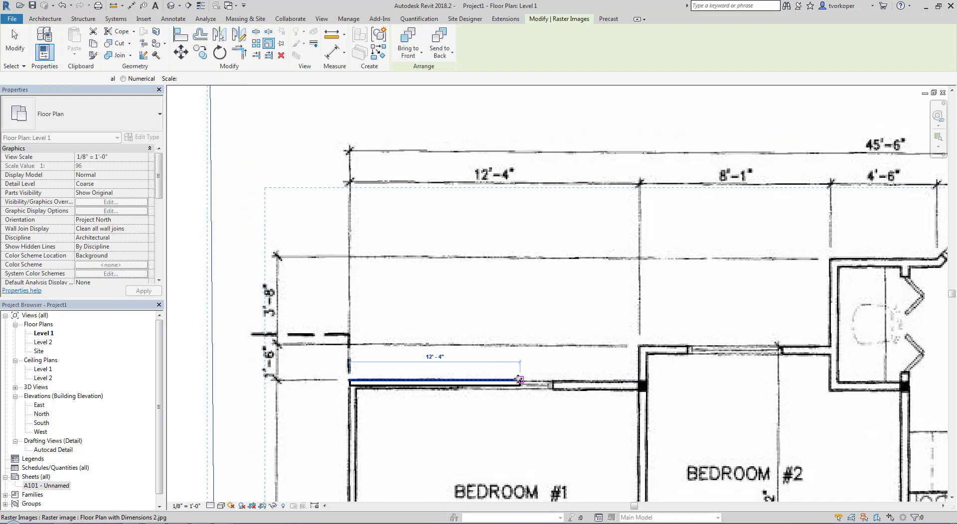
pyautogui.scroll(3, 369, 406)
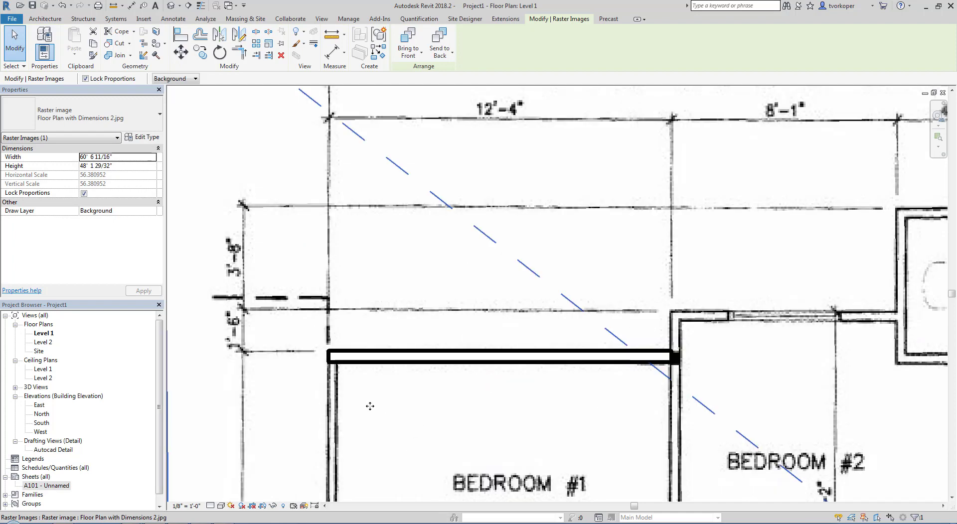
# Step: Move the reference wall up beside the image's 12'-4" dimension line to compare lengths, and remove the wall
pyautogui.click(593, 358)
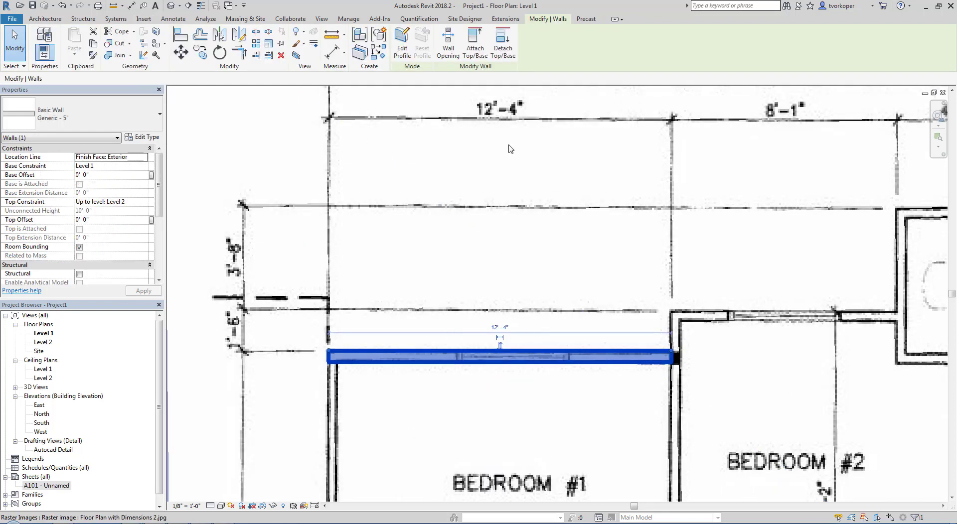
pyautogui.moveTo(419, 372); pyautogui.dragTo(420, 138)
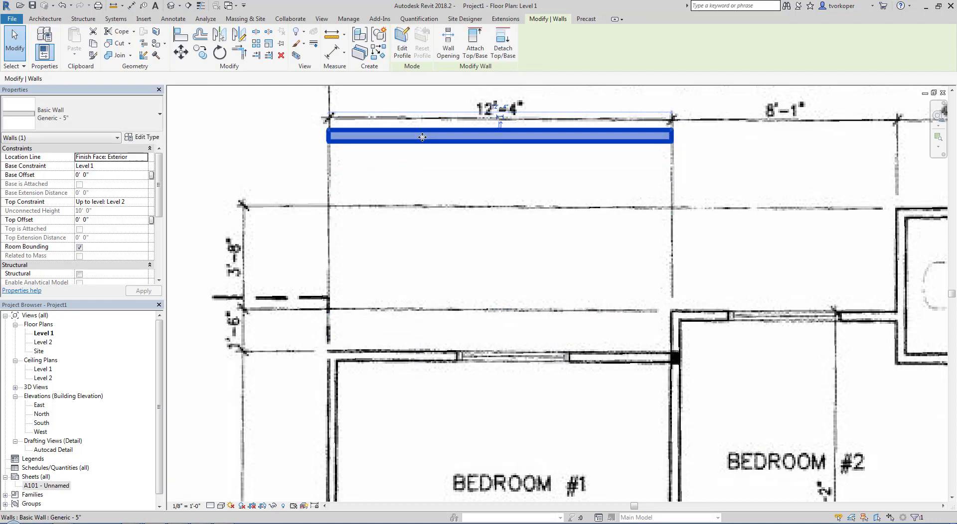
pyautogui.press('Escape')
pyautogui.scroll(-5, 513, 324)
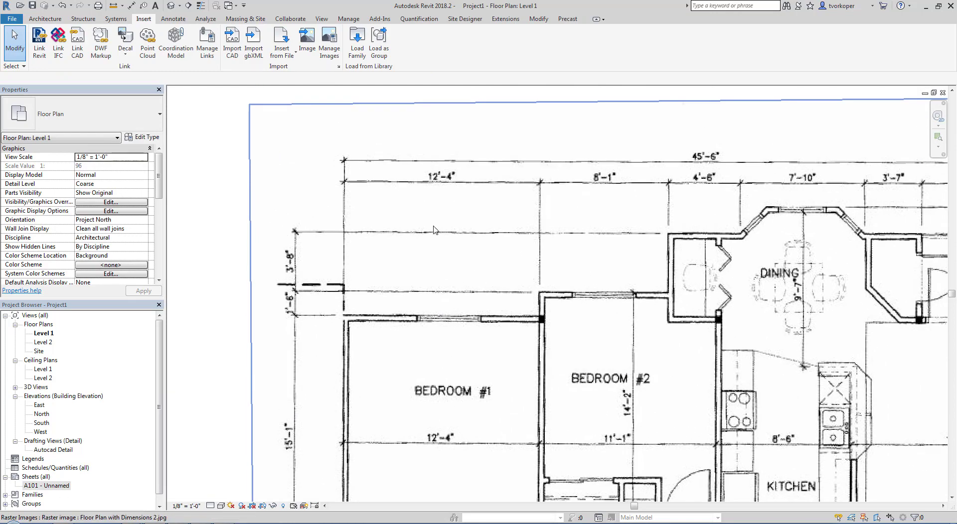
# Step: Draw a 12'-4" Generic - 5" wall east from Bedroom #1's northwest corner along the room's north wall
pyautogui.scroll(-4, 616, 390)
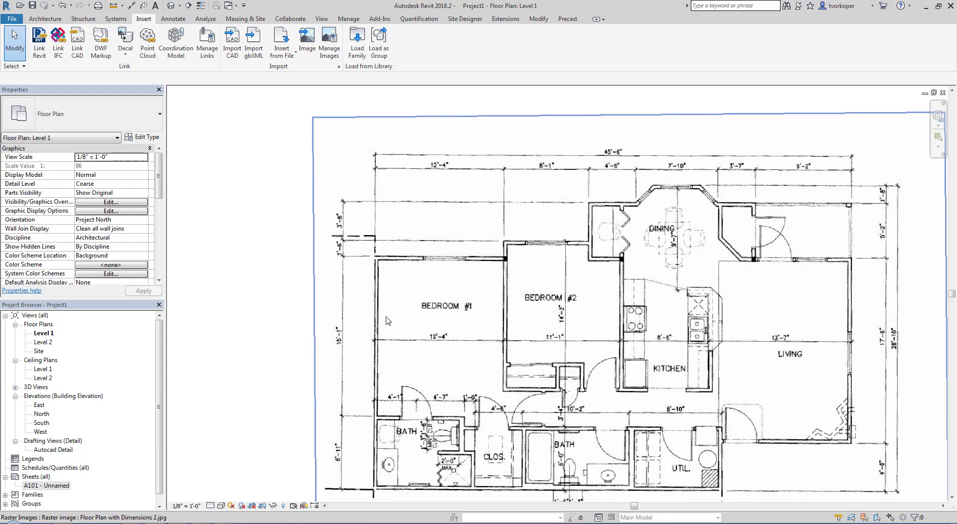
pyautogui.press('w')
pyautogui.press('a')
pyautogui.scroll(3, 375, 260)
pyautogui.scroll(2, 375, 261)
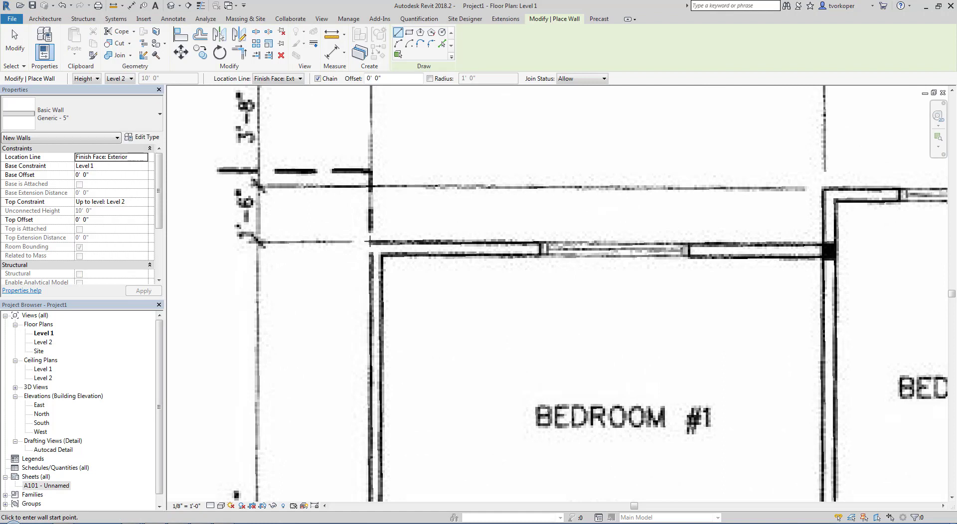
pyautogui.click(371, 242)
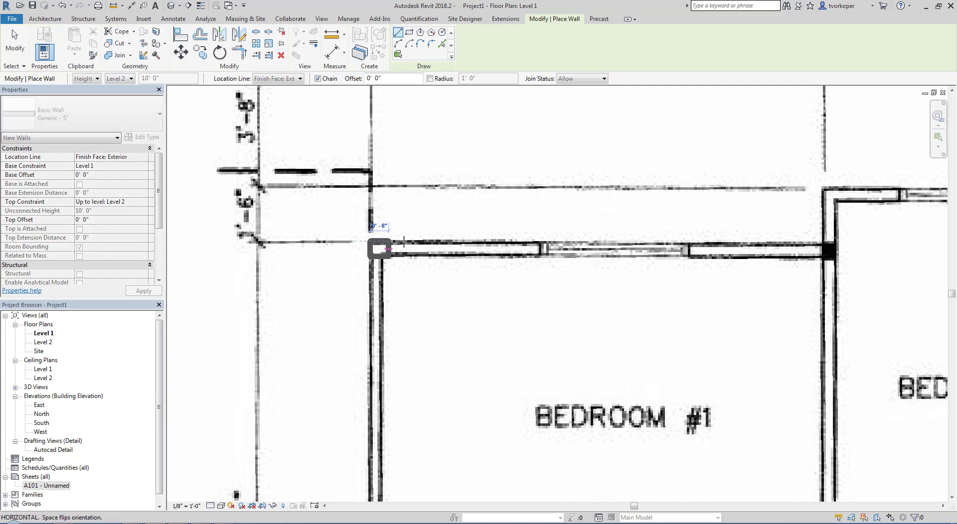
pyautogui.moveTo(753, 254); pyautogui.dragTo(713, 268, button='middle')
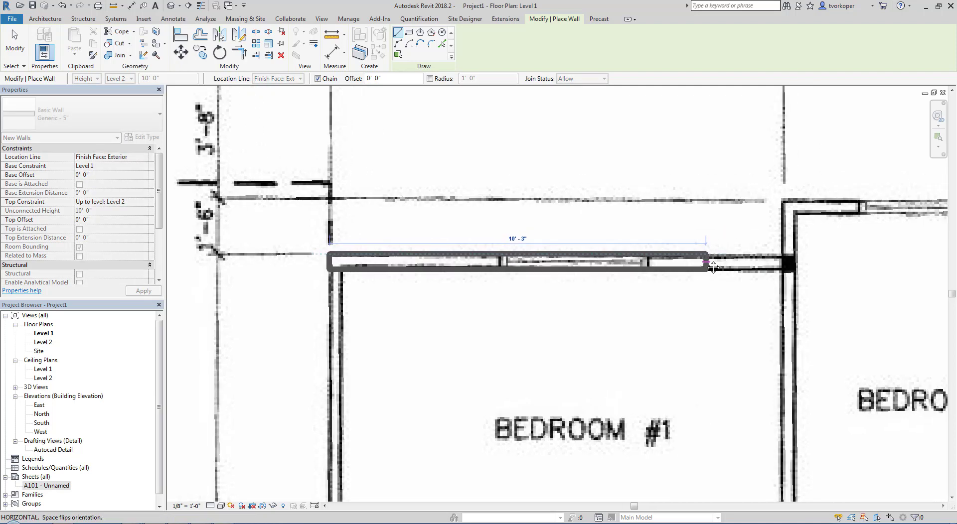
pyautogui.write('12-')
pyautogui.press('Return')
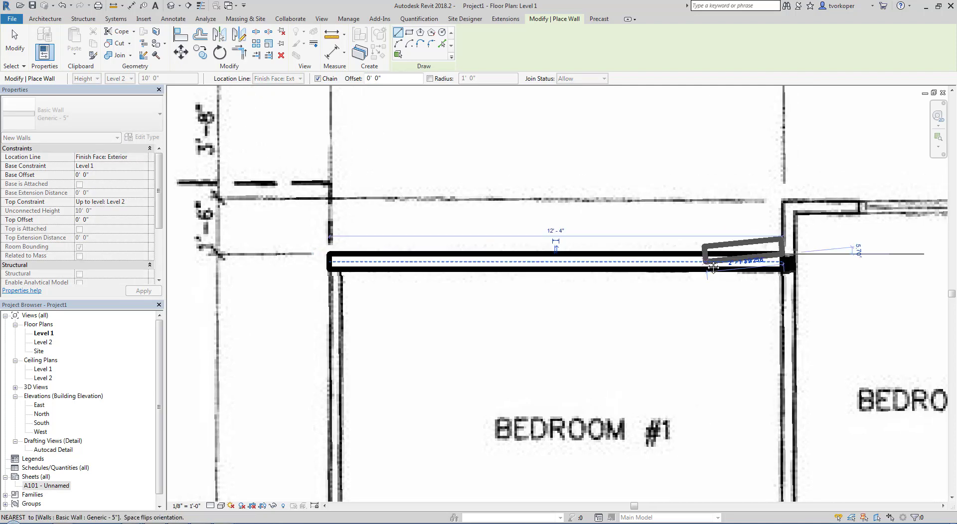
# Step: Continue the wall chain with a 1'-6" jog north and an 8'-1" run east along Bedroom #2's north wall
pyautogui.moveTo(786, 211); pyautogui.dragTo(876, 232, button='middle')
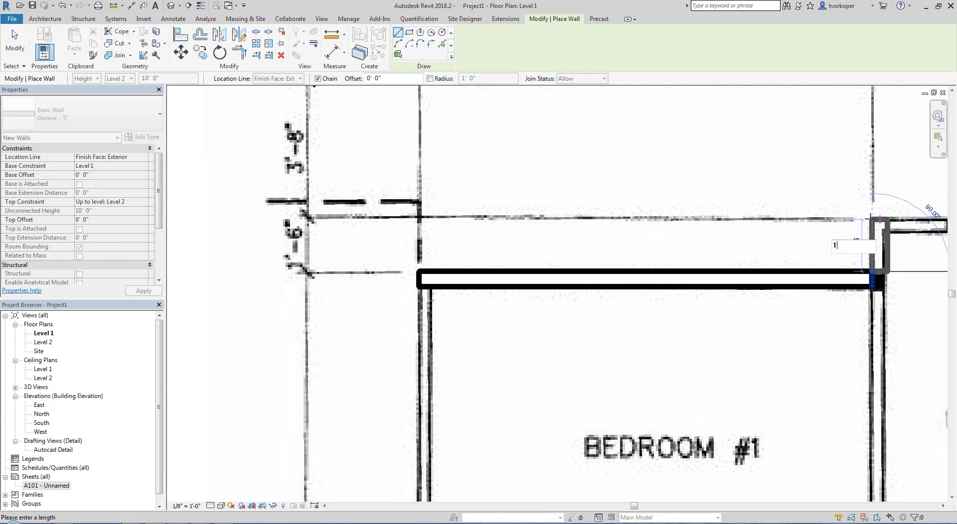
pyautogui.click(872, 219)
pyautogui.scroll(-2, 871, 217)
pyautogui.moveTo(867, 215); pyautogui.dragTo(353, 338, button='middle')
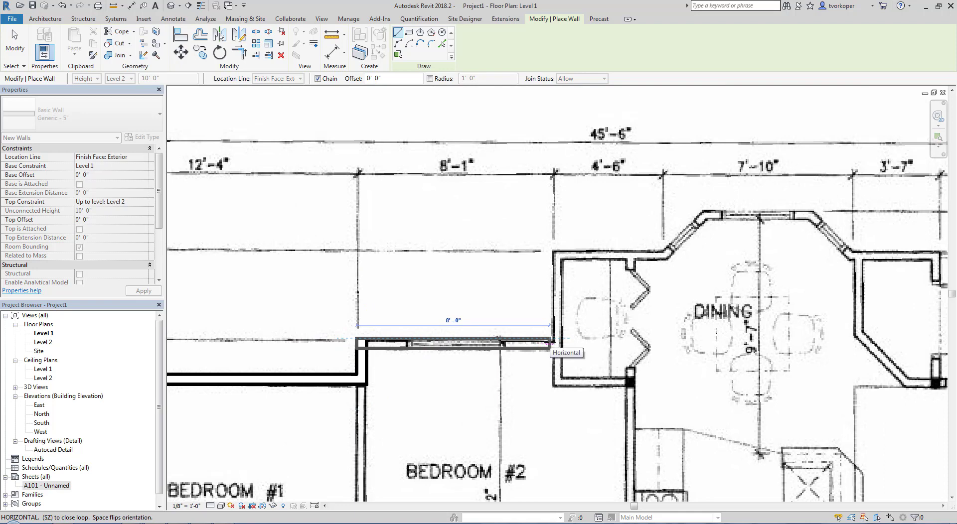
pyautogui.write('8-1')
pyautogui.press('Return')
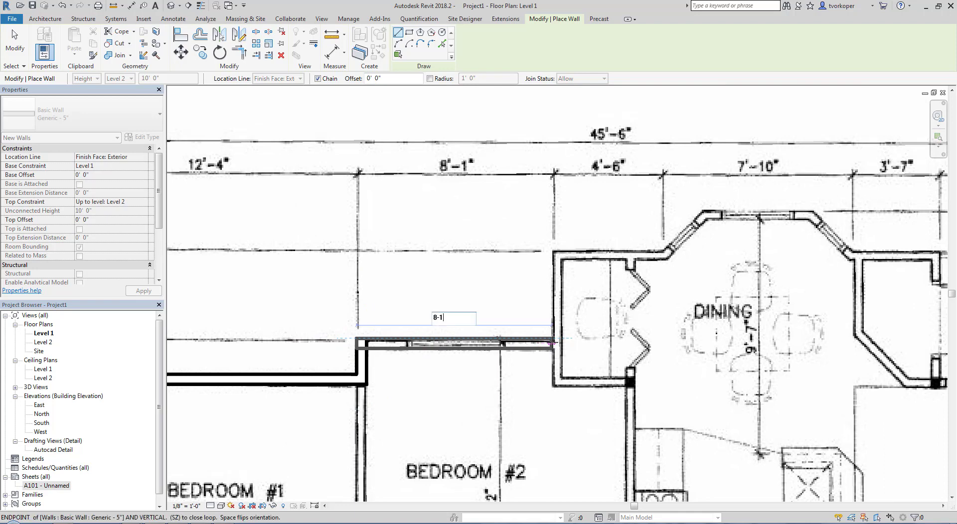
pyautogui.press('Escape')
pyautogui.press('Escape')
pyautogui.scroll(-2, 599, 342)
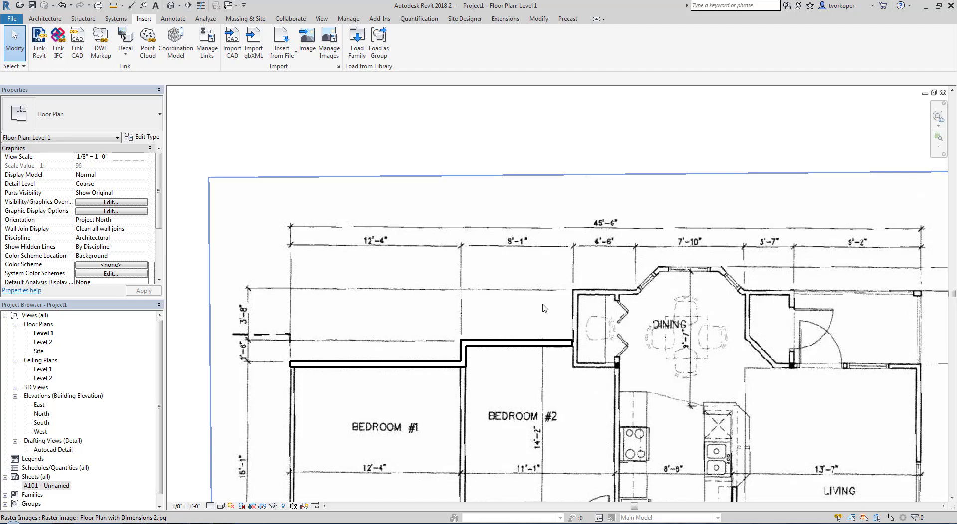
pyautogui.keyDown('ctrl'); pyautogui.scroll(-3, 508, 394); pyautogui.keyUp('ctrl')
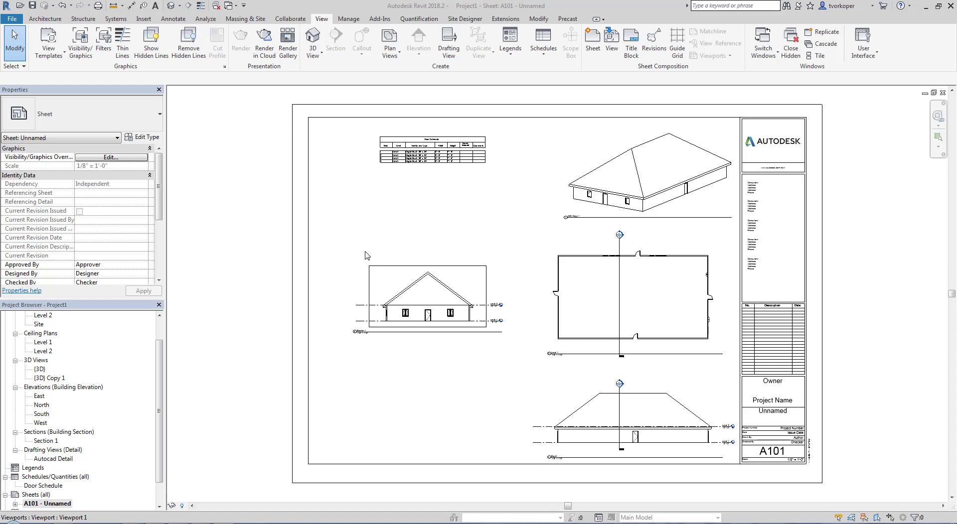
# Step: Start a DWG export from sheet A101 and reposition the export dialog over the sheet
pyautogui.click(12, 21)
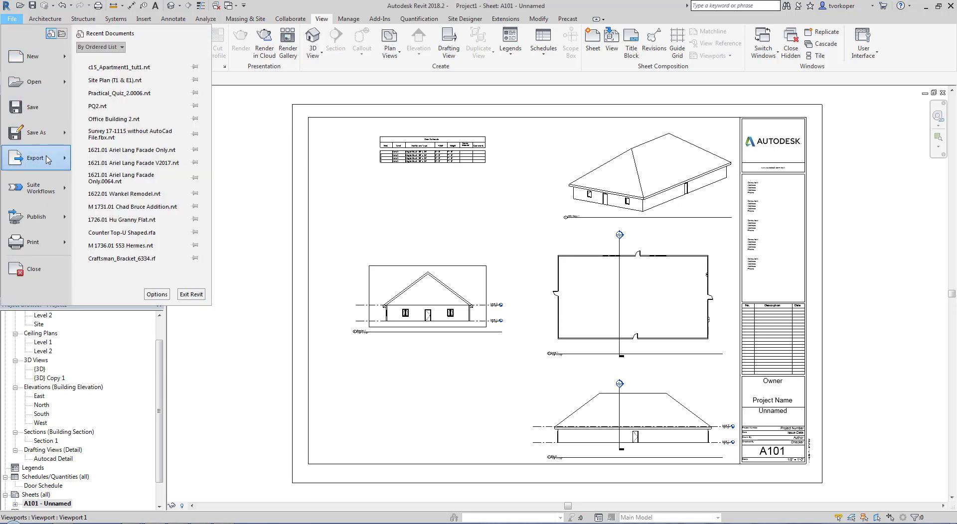
pyautogui.moveTo(47, 159)
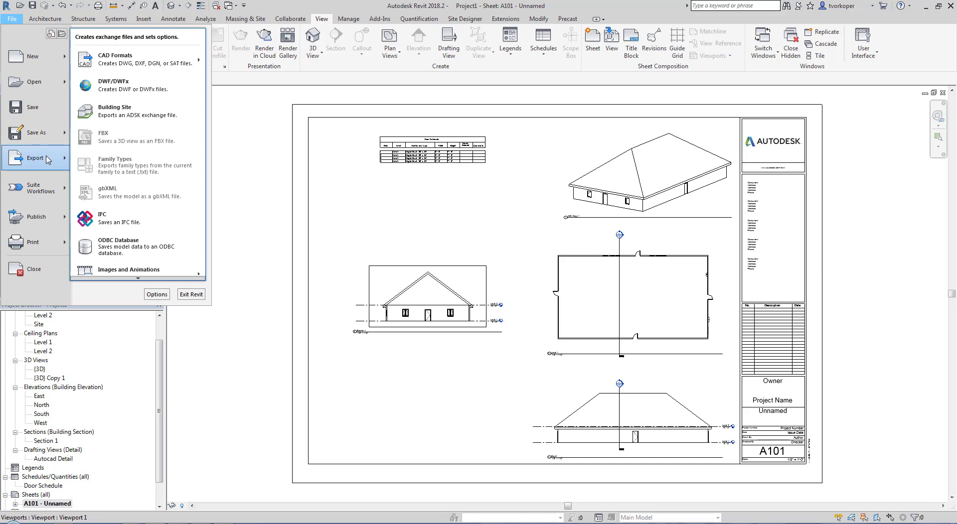
pyautogui.moveTo(131, 65)
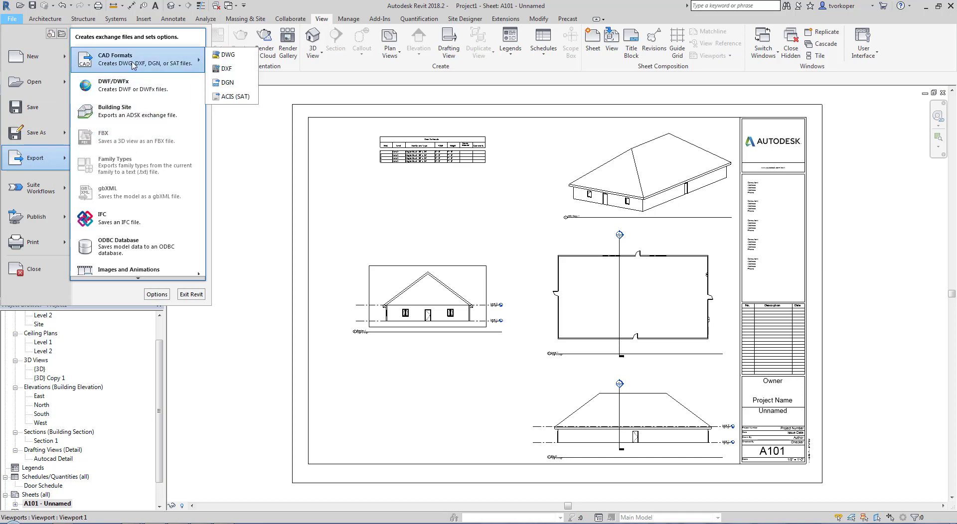
pyautogui.click(220, 55)
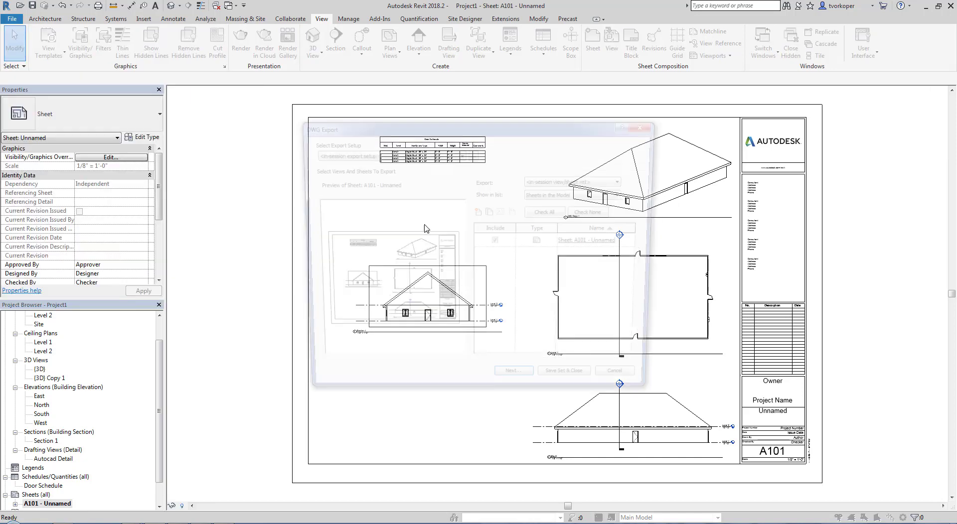
pyautogui.moveTo(416, 130); pyautogui.dragTo(384, 112)
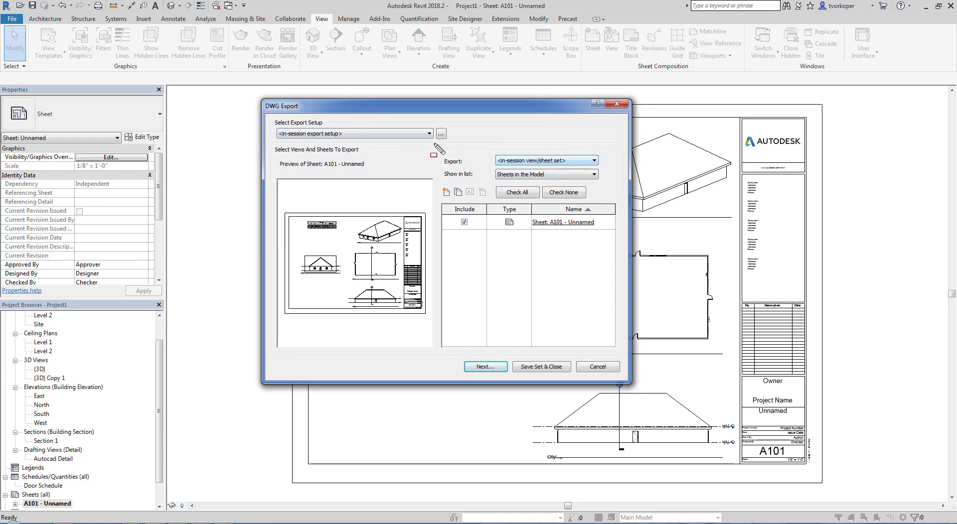
pyautogui.moveTo(427, 144); pyautogui.dragTo(617, 171)
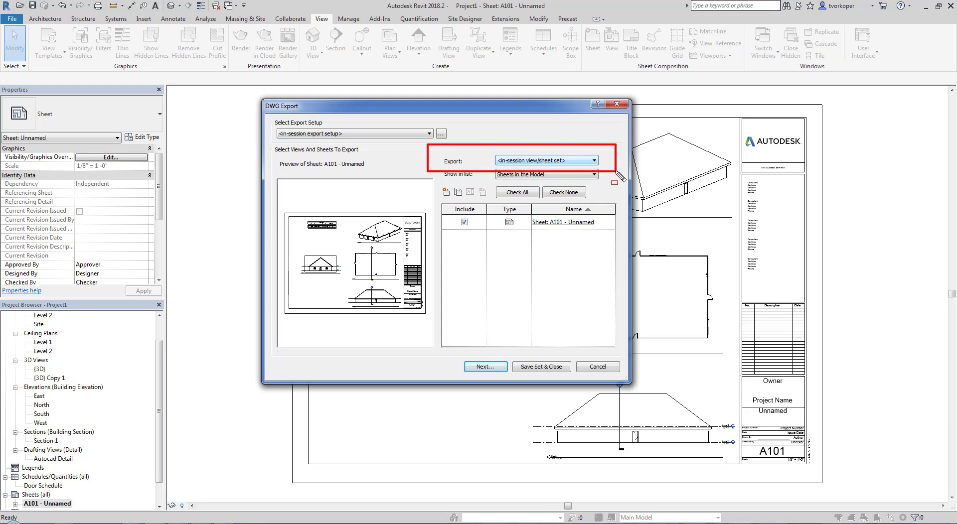
# Step: Try limiting the DWG export to the current view/sheet only, and return it to the in-session view/sheet set
pyautogui.click(593, 161)
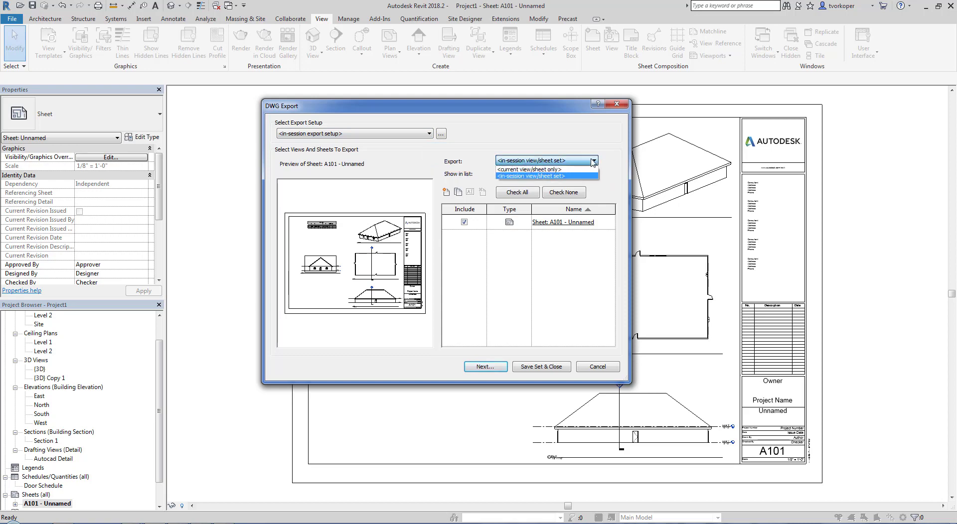
pyautogui.click(556, 170)
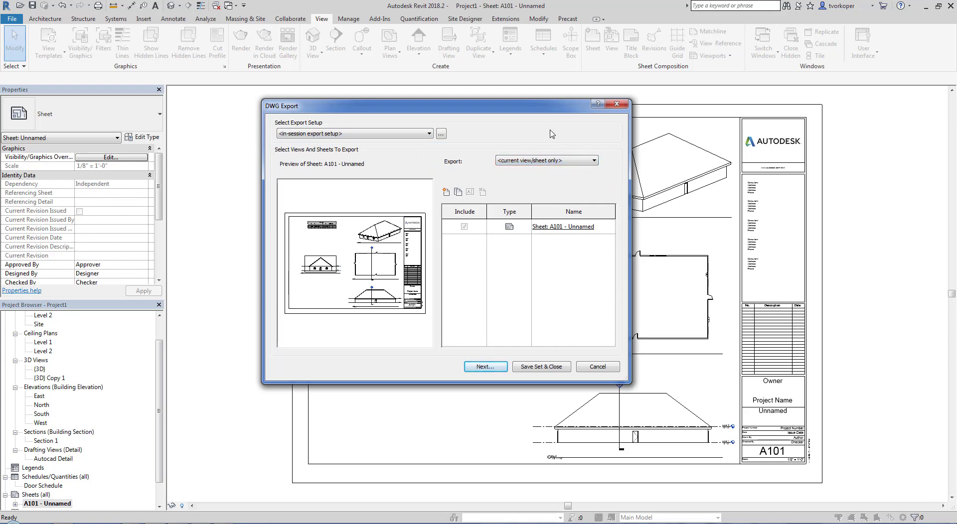
pyautogui.click(552, 160)
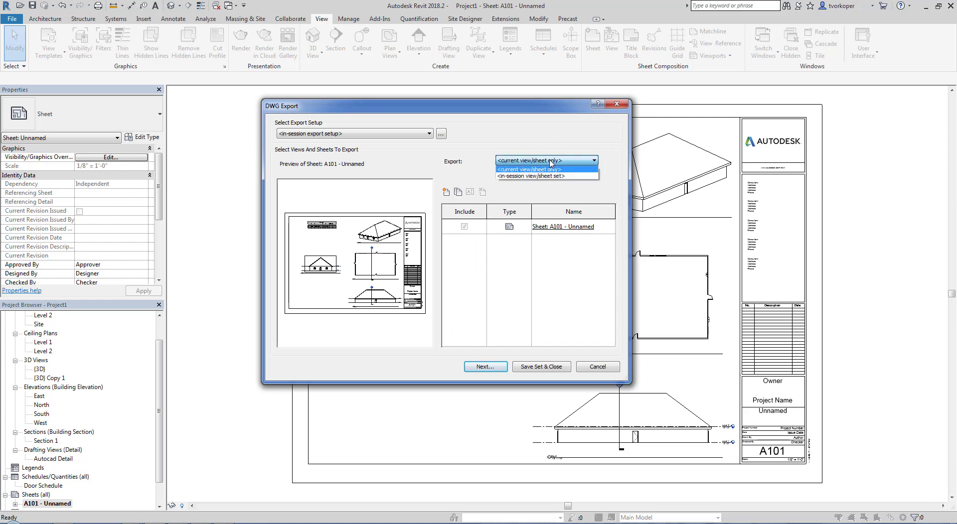
pyautogui.click(519, 177)
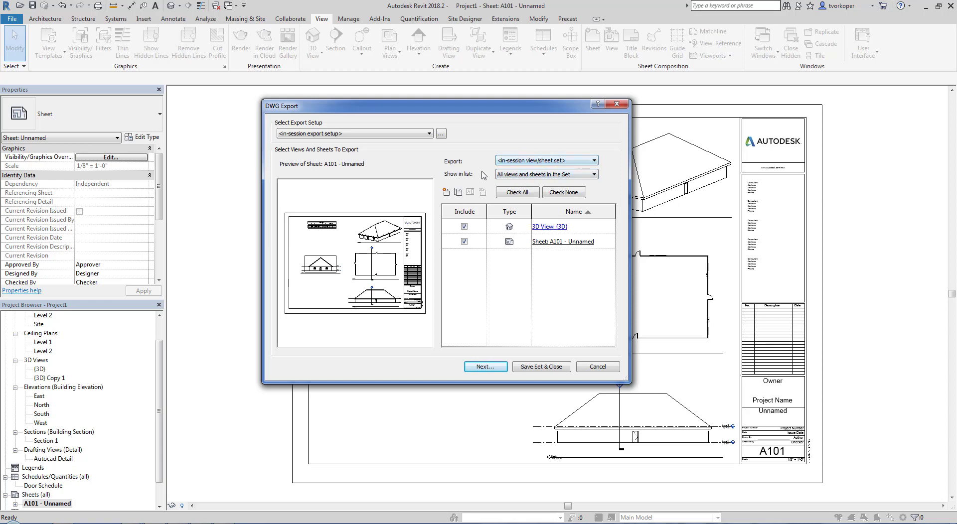
pyautogui.moveTo(437, 166); pyautogui.dragTo(607, 181)
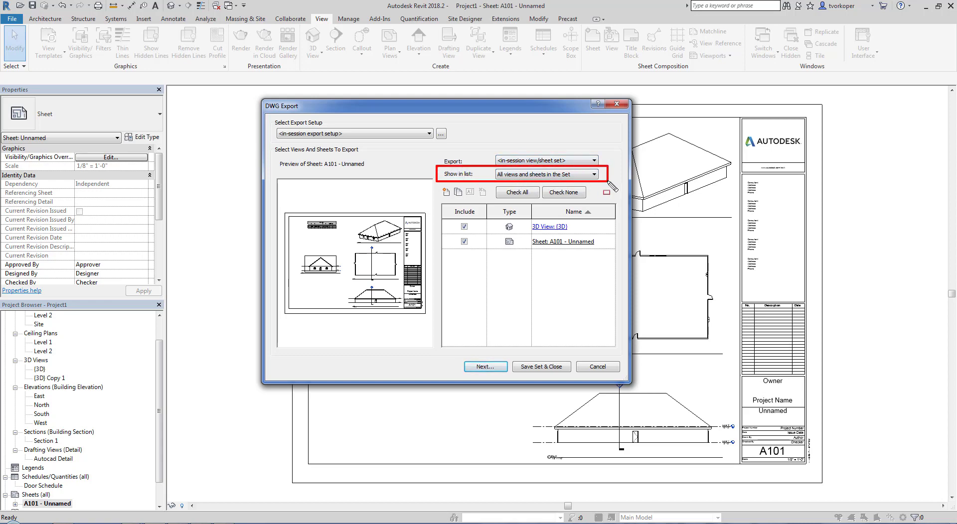
# Step: Switch the DWG export's displayed list to Views in the Model, review it, and change the list to Sheets in the Model
pyautogui.click(594, 174)
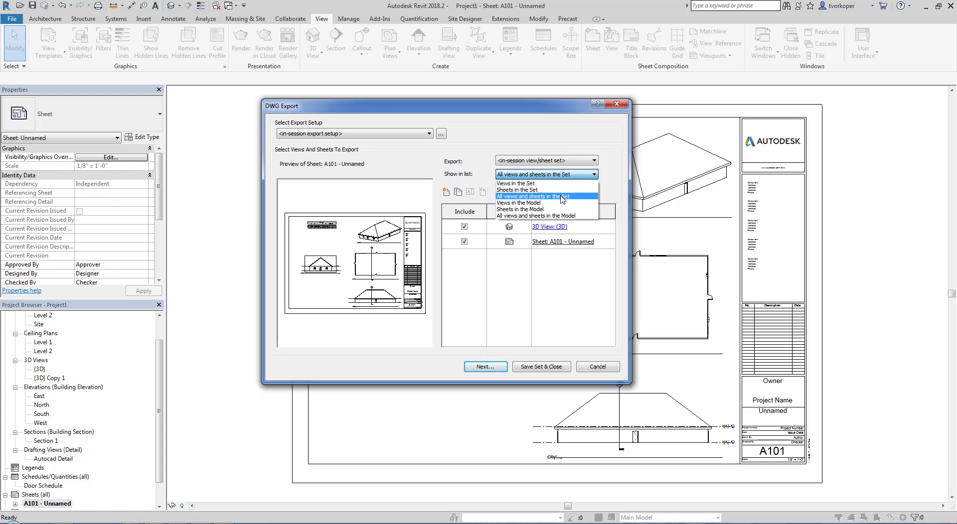
pyautogui.click(531, 203)
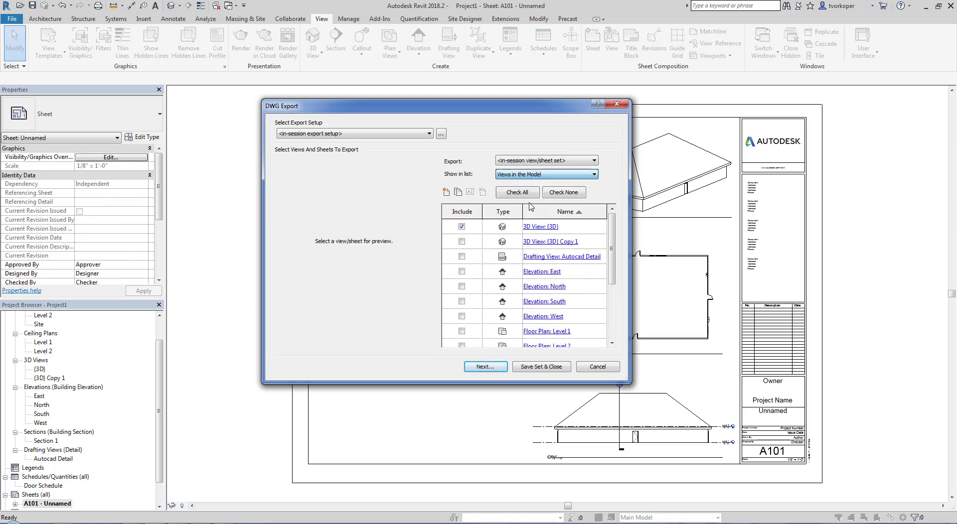
pyautogui.scroll(-2, 612, 229)
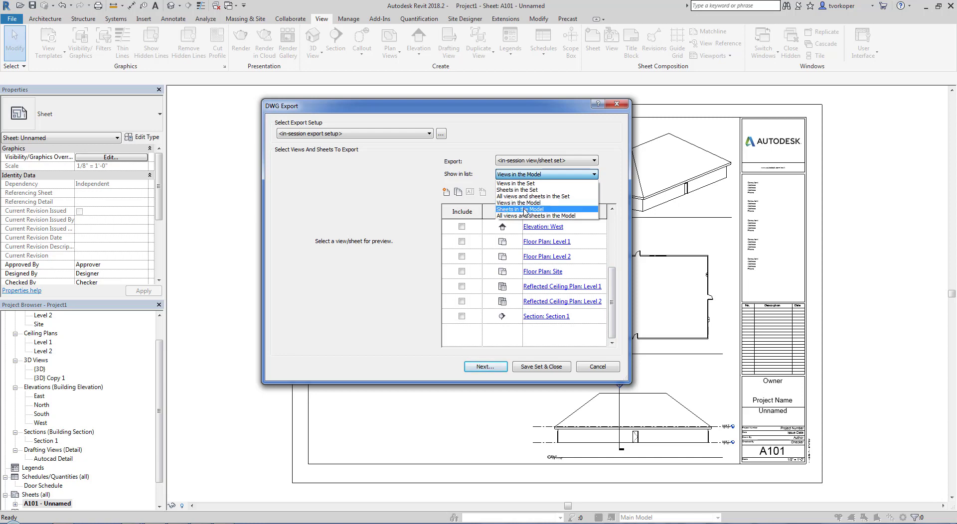
pyautogui.click(520, 209)
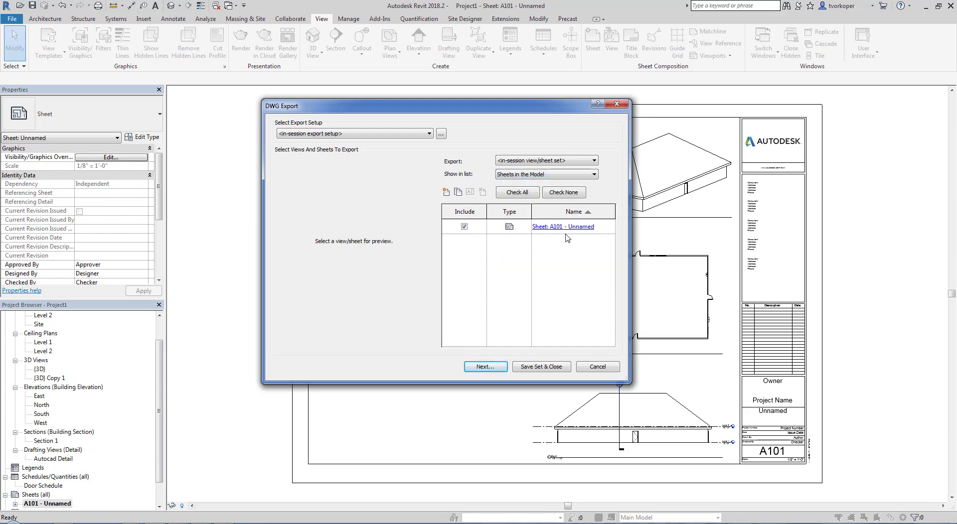
pyautogui.click(556, 176)
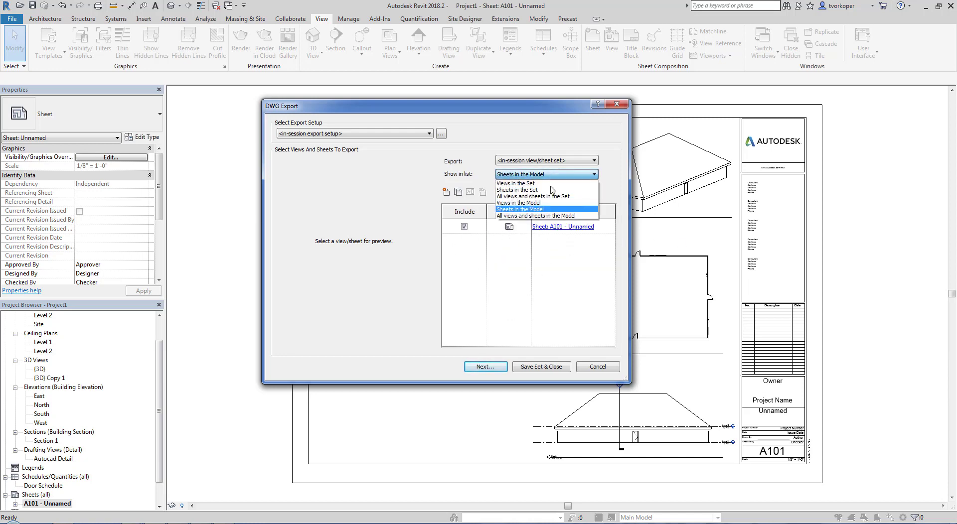
pyautogui.click(547, 176)
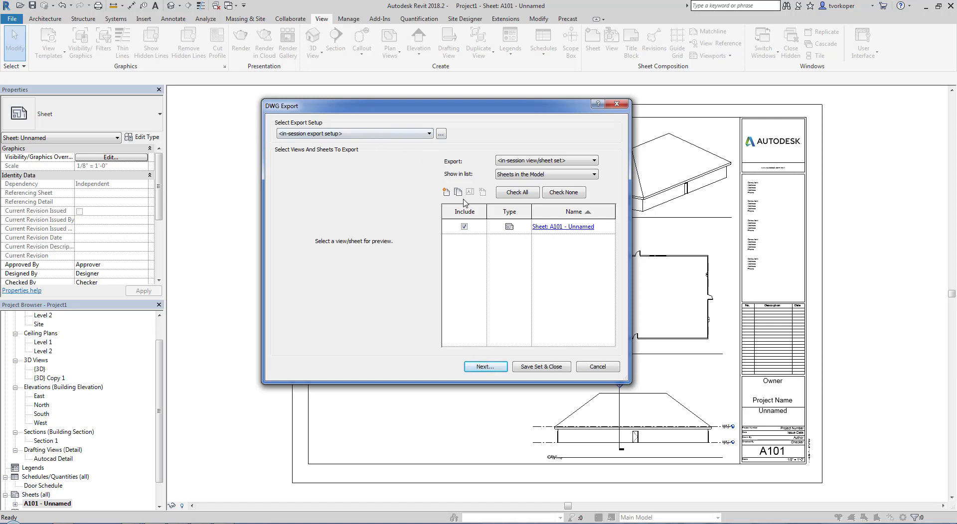
# Step: Proceed to saving the DWG export and choose the AutoCad Export folder on the Desktop as the target
pyautogui.click(485, 366)
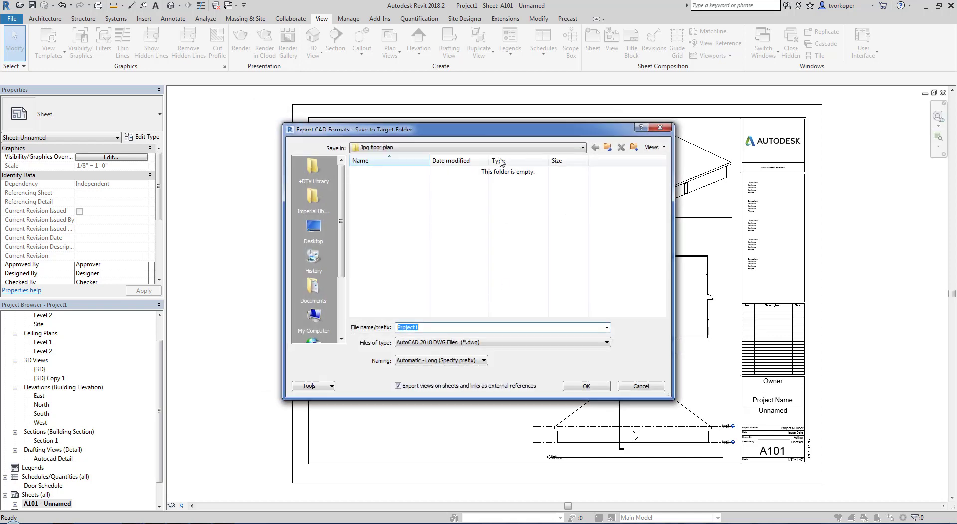
pyautogui.moveTo(491, 128); pyautogui.dragTo(532, 94)
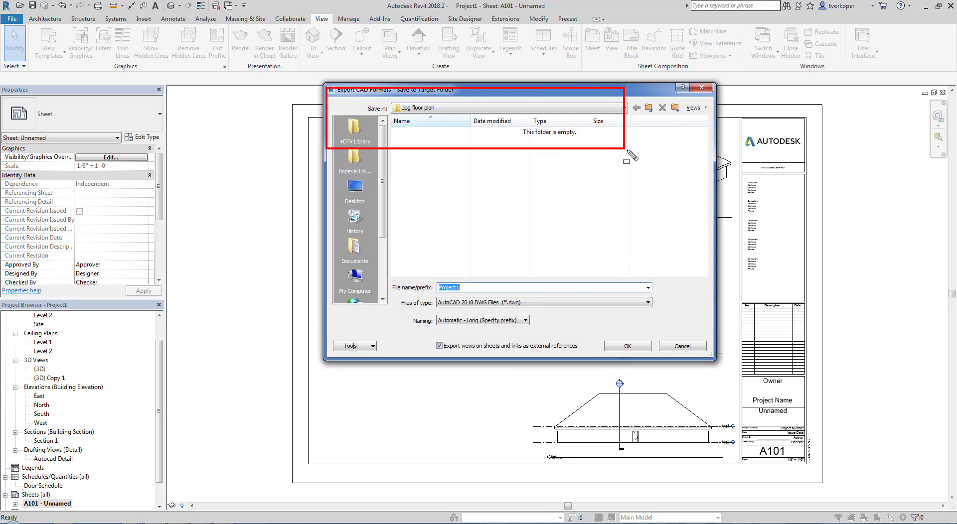
pyautogui.click(532, 108)
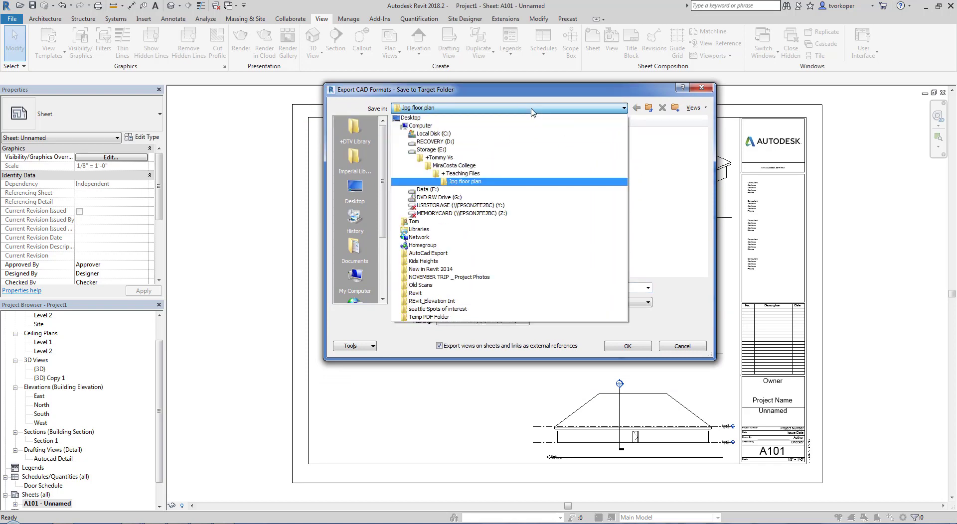
pyautogui.click(451, 152)
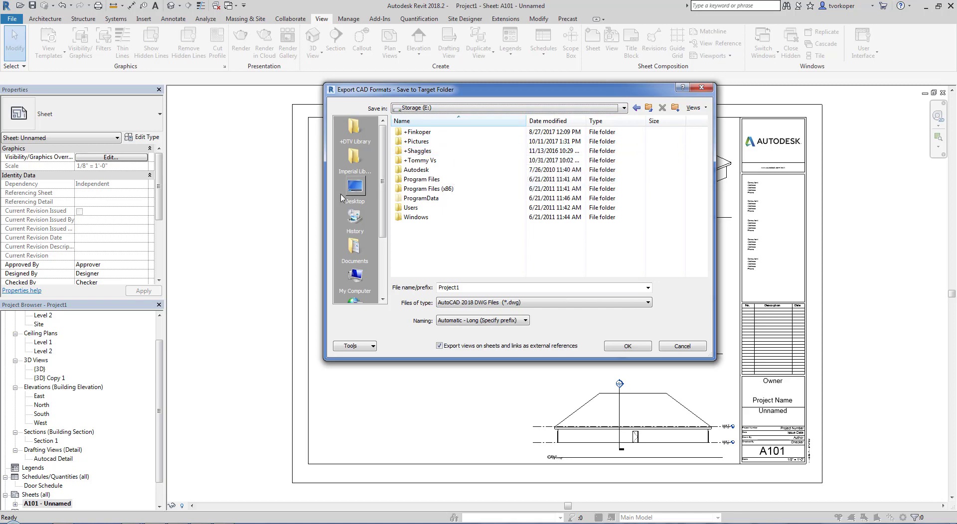
pyautogui.click(354, 190)
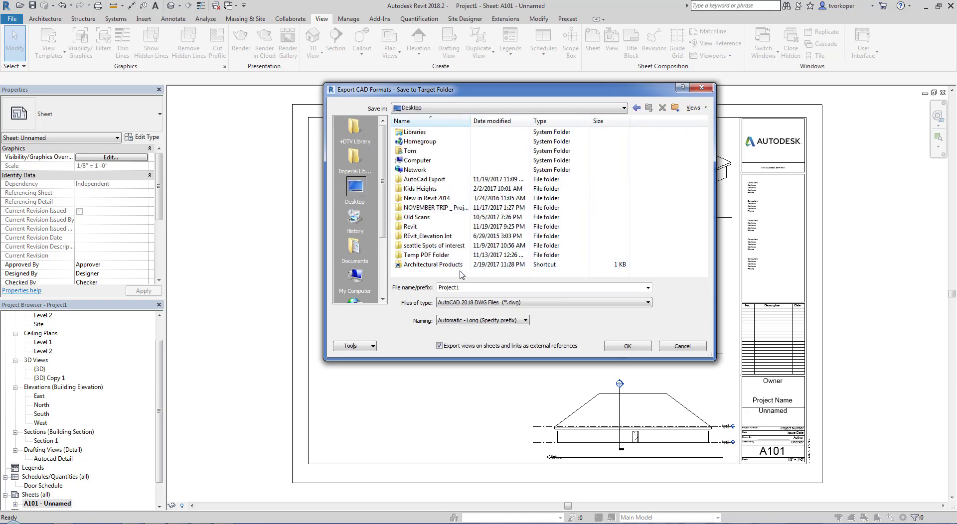
pyautogui.click(424, 181)
pyautogui.doubleClick(425, 181)
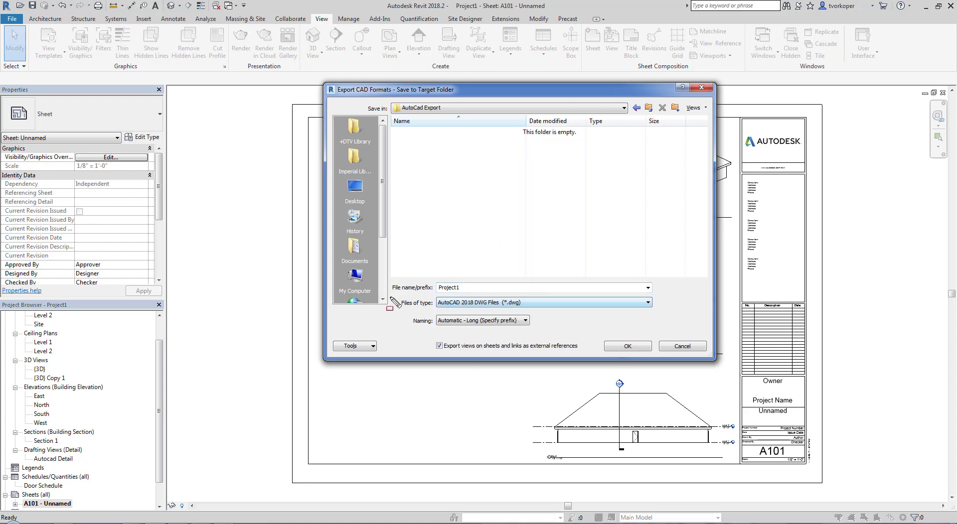
# Step: Set the export file type to AutoCAD 2010 DWG and the naming to Automatic - Short
pyautogui.moveTo(392, 293); pyautogui.dragTo(657, 312)
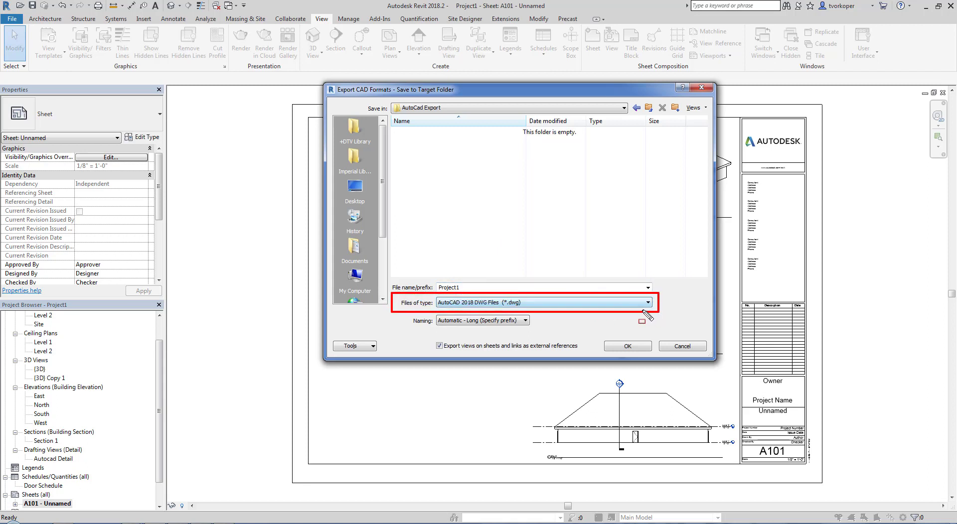
pyautogui.click(577, 304)
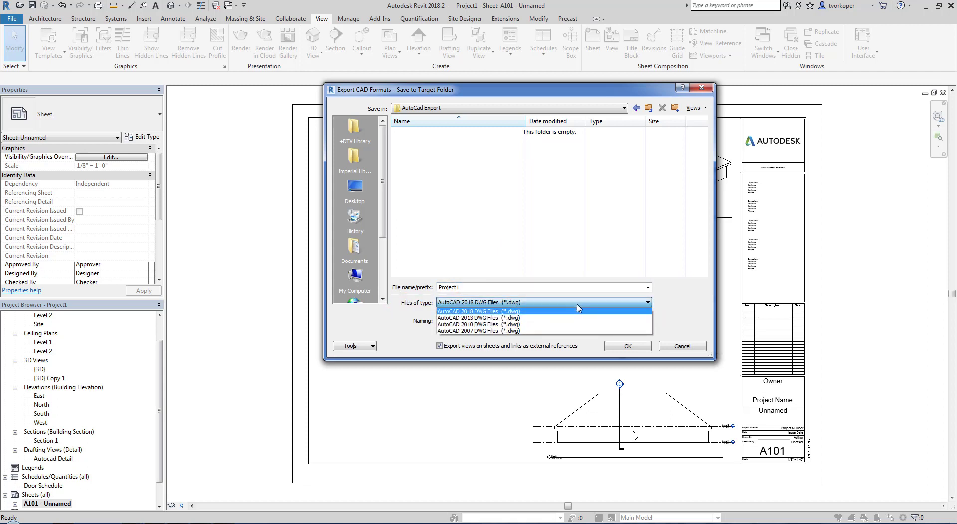
pyautogui.click(458, 325)
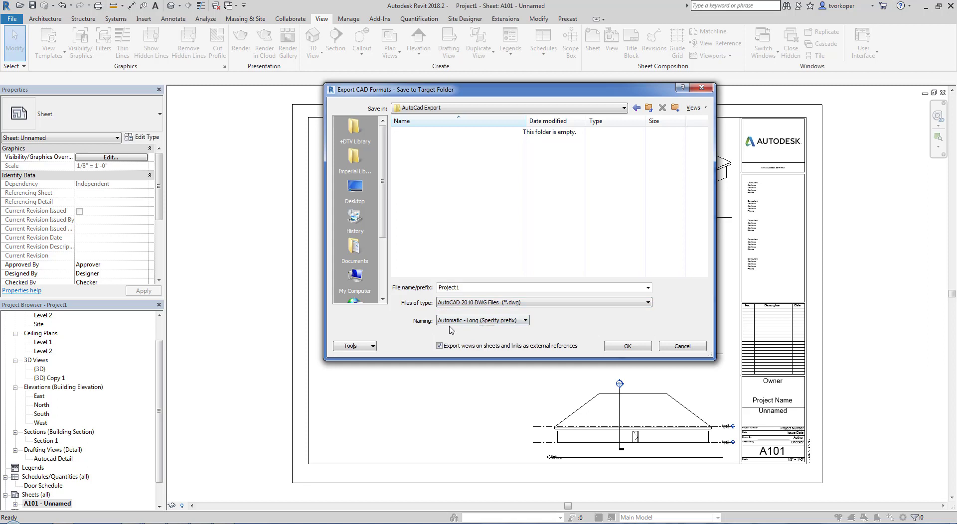
pyautogui.moveTo(406, 306); pyautogui.dragTo(547, 327)
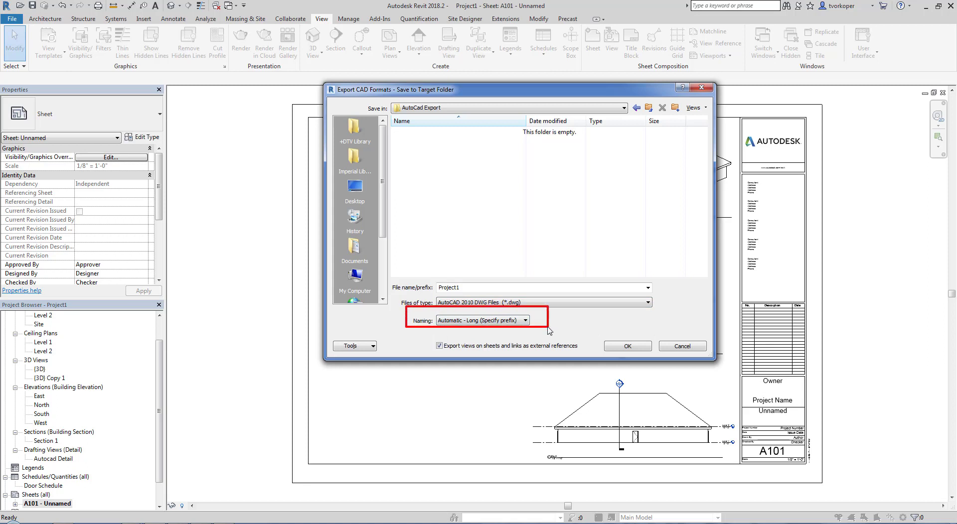
pyautogui.click(520, 321)
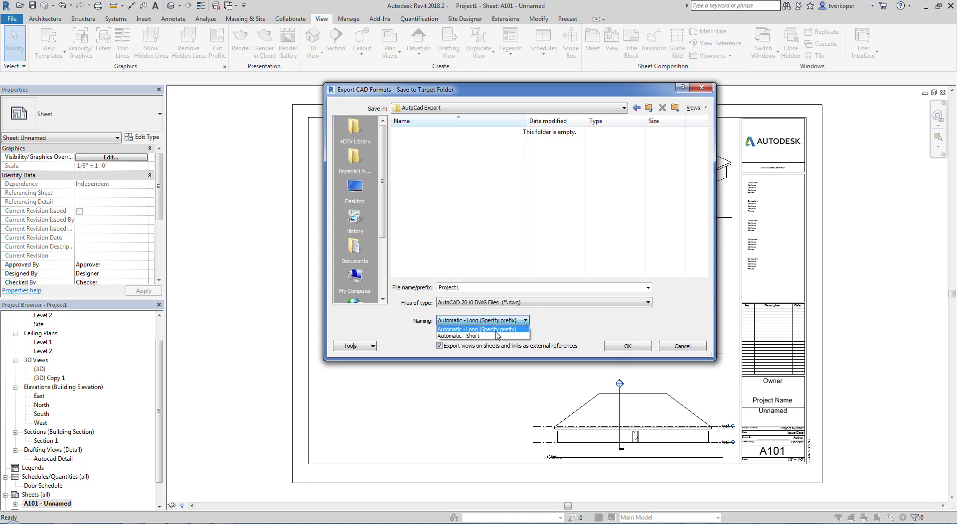
pyautogui.click(493, 336)
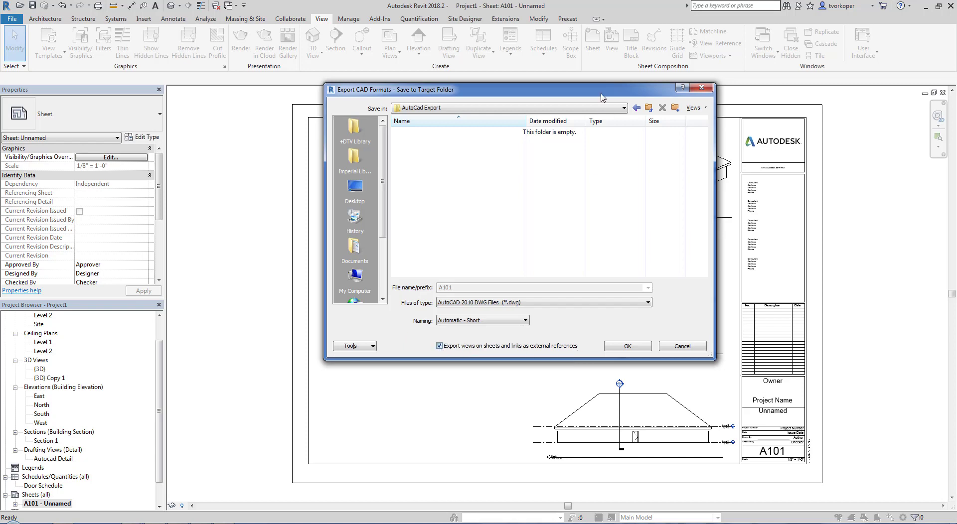
# Step: Turn off exporting views on sheets and links as external references, and run the DWG export
pyautogui.moveTo(593, 96); pyautogui.dragTo(252, 81)
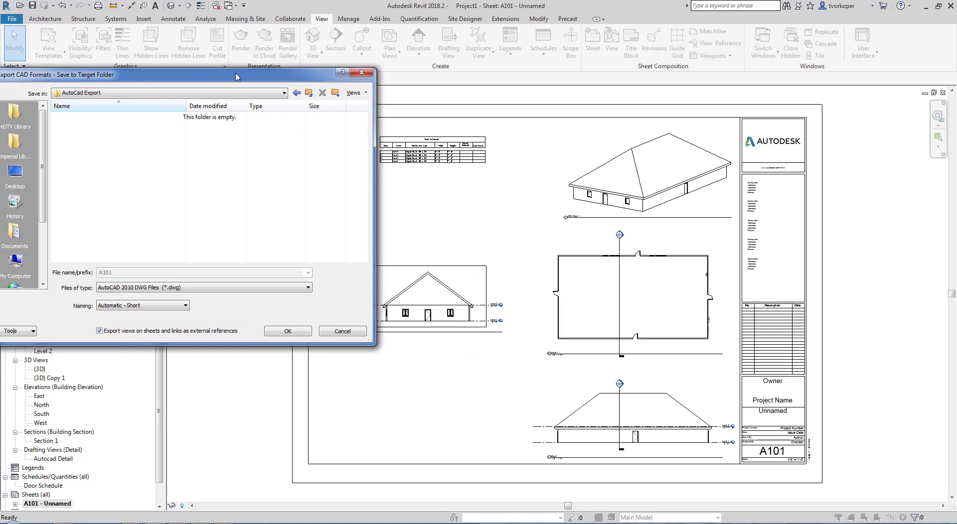
pyautogui.moveTo(236, 76); pyautogui.dragTo(505, 76)
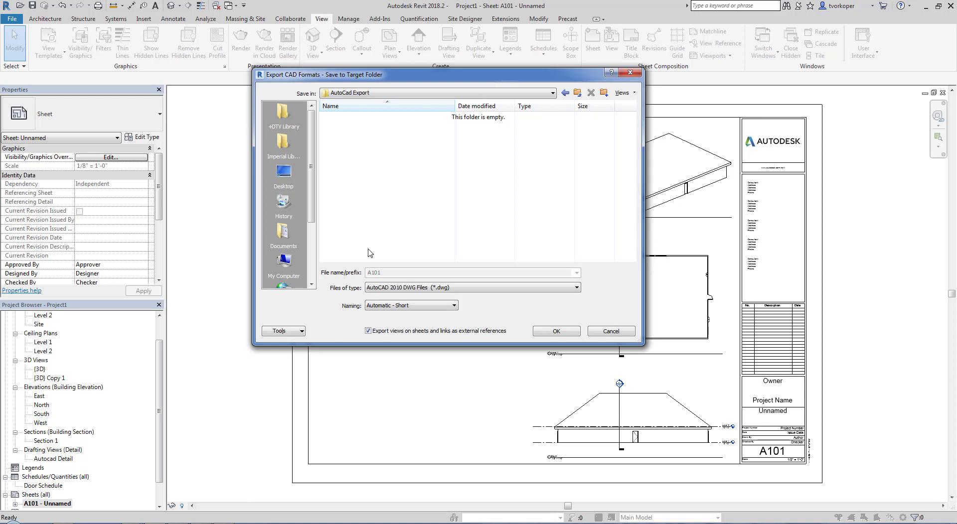
pyautogui.click(368, 331)
pyautogui.click(569, 335)
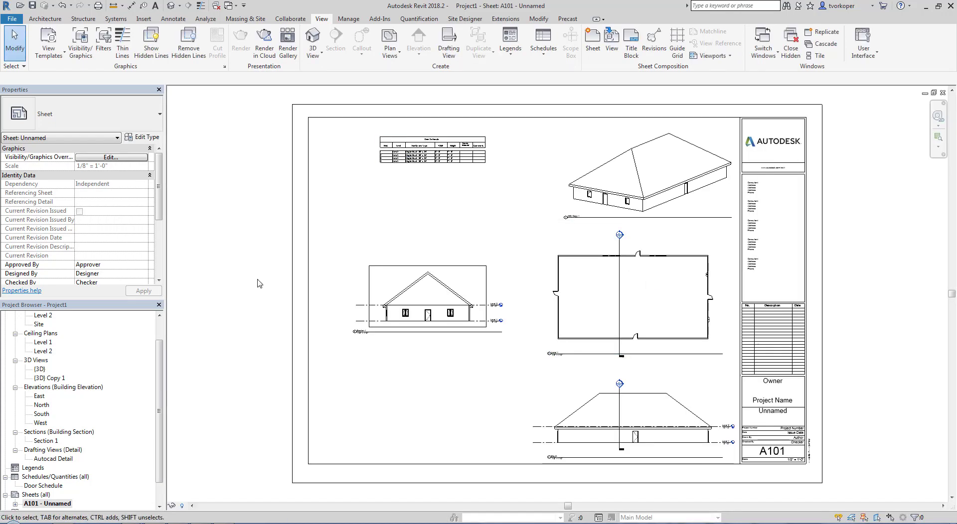
# Step: Switch to Windows Explorer, open the AutoCad Export folder on the Desktop, and sort its files by type
pyautogui.click(132, 523)
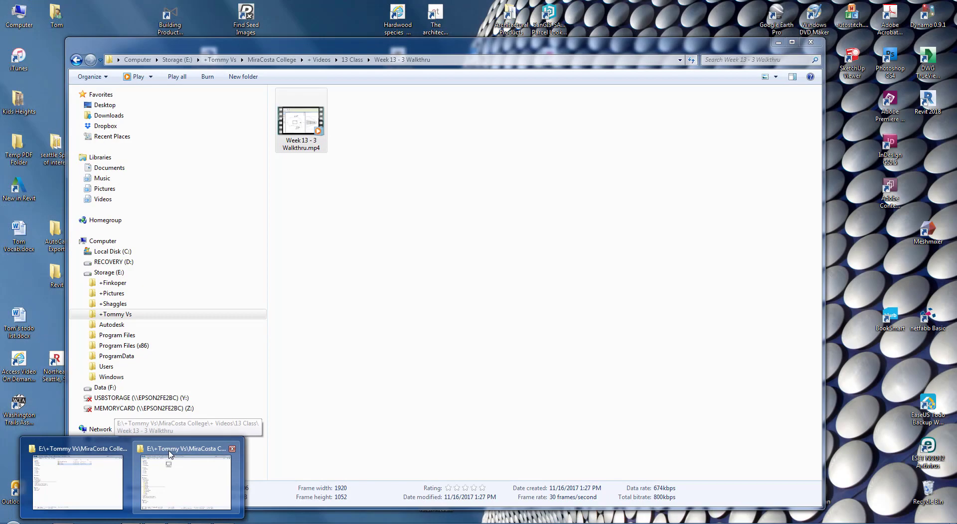
pyautogui.click(171, 454)
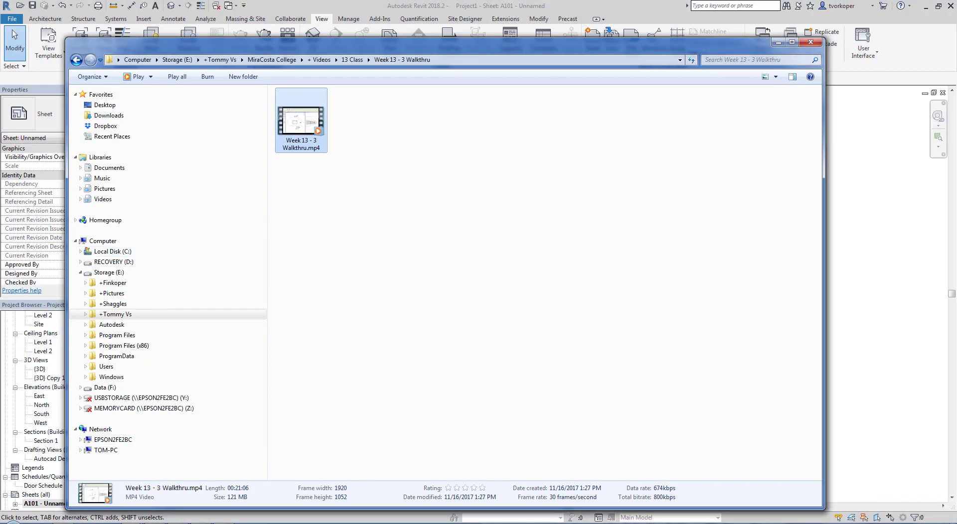
pyautogui.click(133, 523)
pyautogui.click(112, 471)
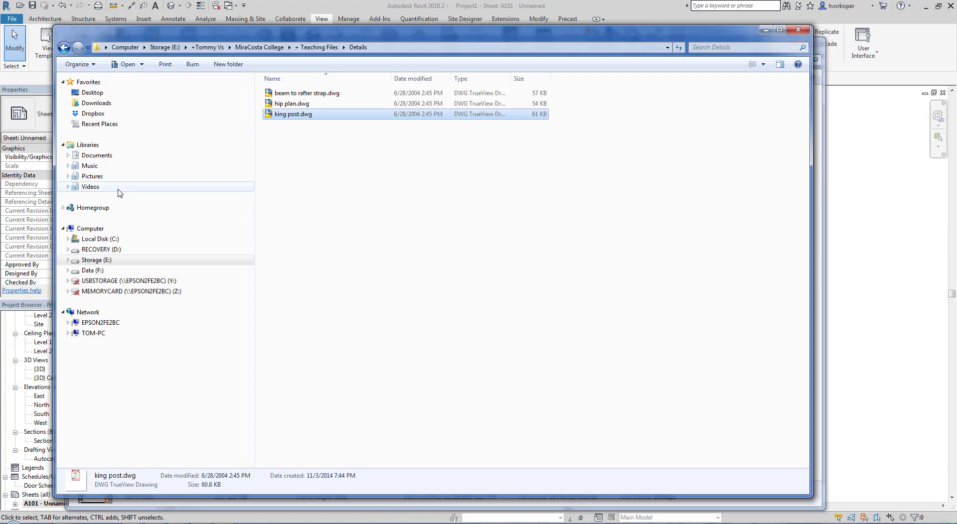
pyautogui.click(92, 94)
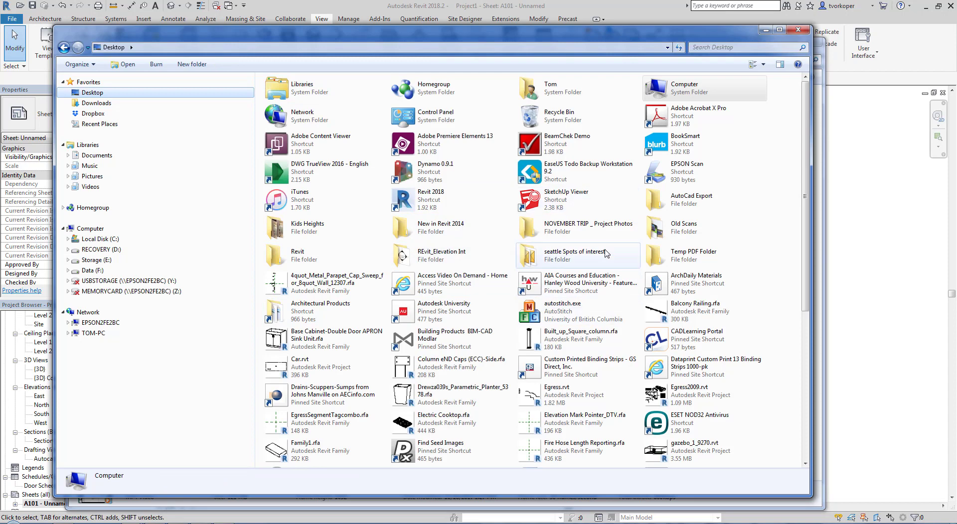
pyautogui.doubleClick(658, 200)
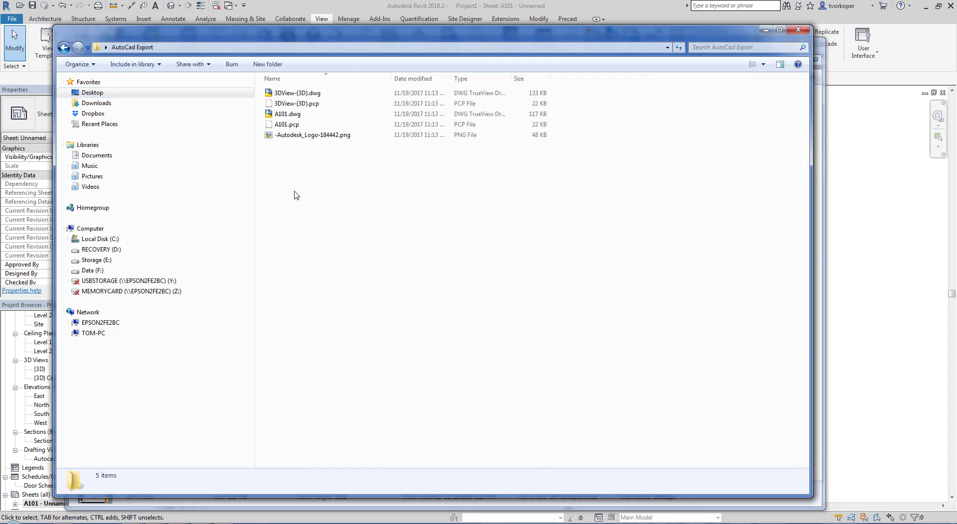
pyautogui.click(468, 78)
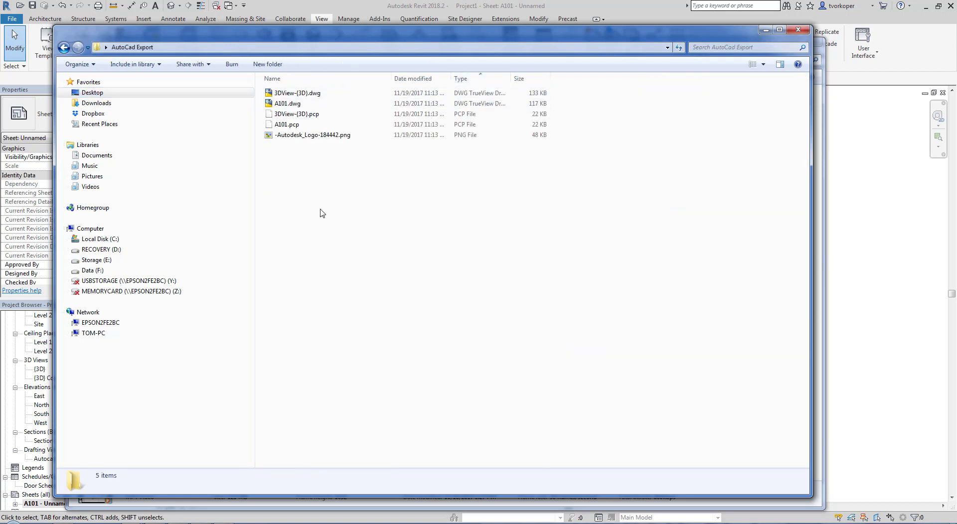
# Step: Open A101.dwg in DWG TrueView and examine the sheet layout and its door schedule up close
pyautogui.doubleClick(291, 104)
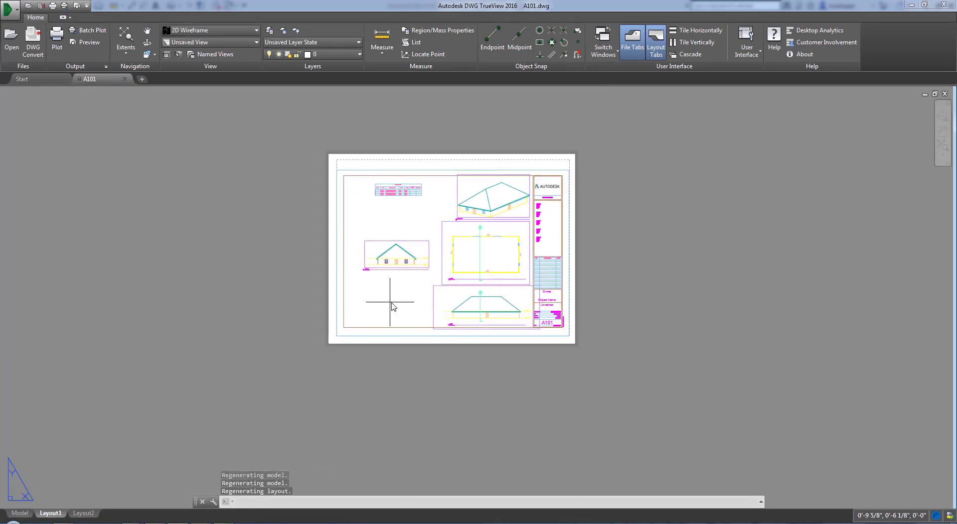
pyautogui.scroll(4, 448, 261)
pyautogui.scroll(-2, 437, 261)
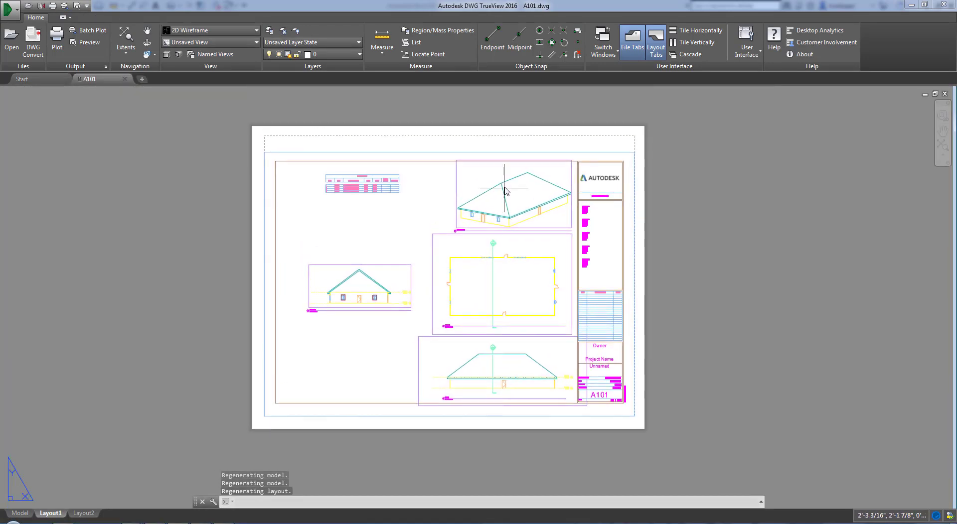
pyautogui.scroll(5, 362, 185)
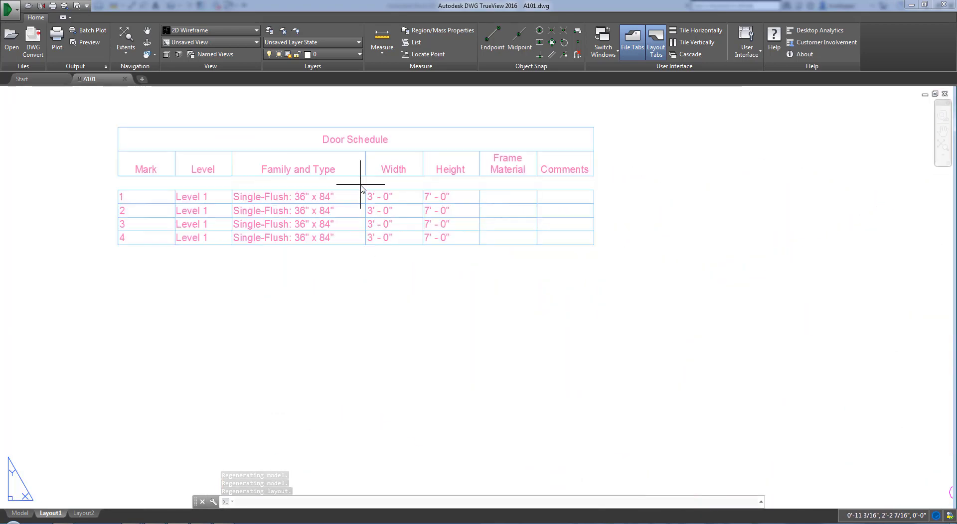
pyautogui.scroll(-6, 374, 267)
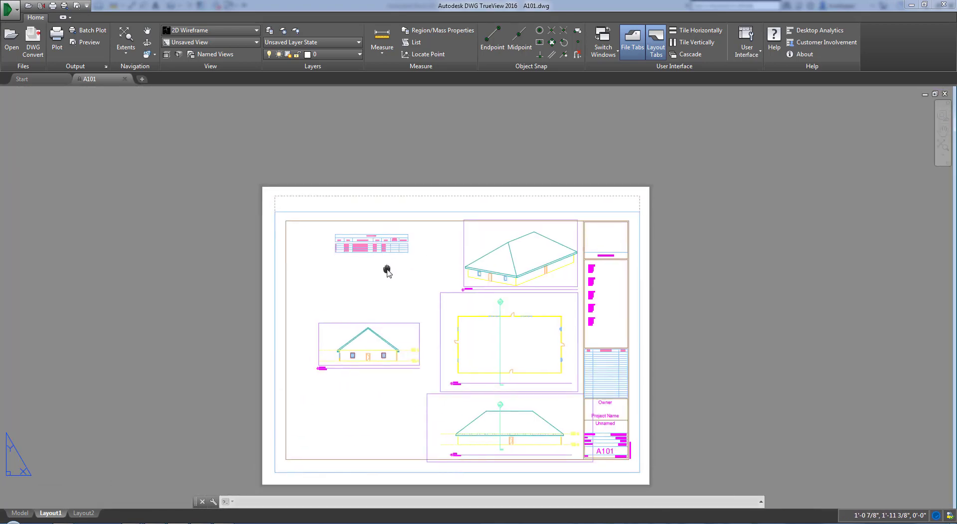
pyautogui.moveTo(386, 270); pyautogui.dragTo(386, 262, button='middle')
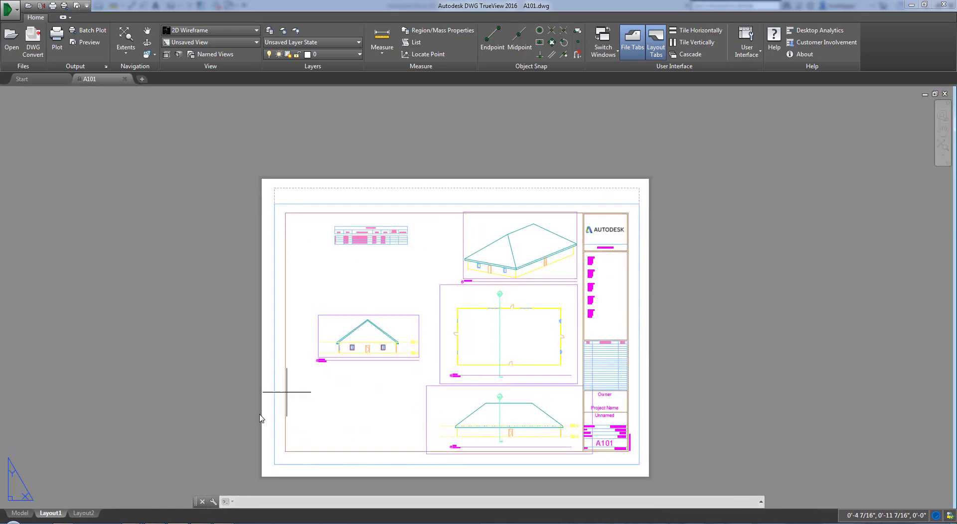
# Step: Switch A101.dwg to model space and inspect the exported 3D view, floor plan and elevations
pyautogui.click(20, 513)
pyautogui.scroll(-5, 320, 288)
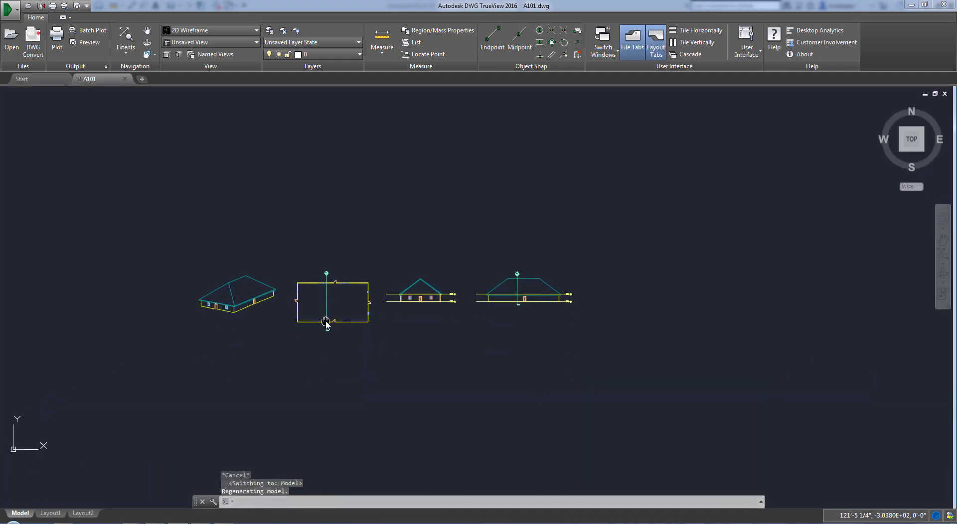
pyautogui.scroll(8, 267, 327)
pyautogui.scroll(-5, 267, 327)
pyautogui.scroll(1, 268, 329)
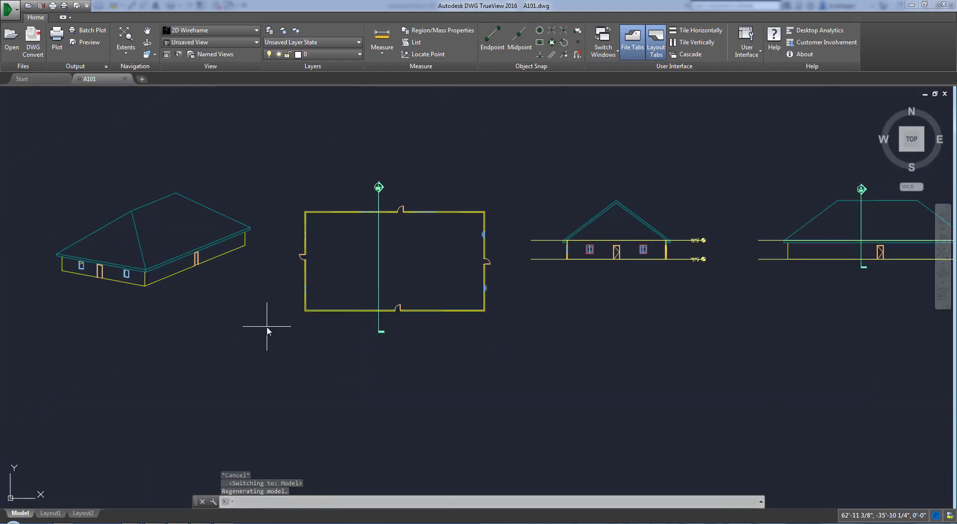
# Step: List the properties of the floor plan's upper wall lines with a crossing selection, and close A101.dwg
pyautogui.click(413, 46)
pyautogui.click(448, 214)
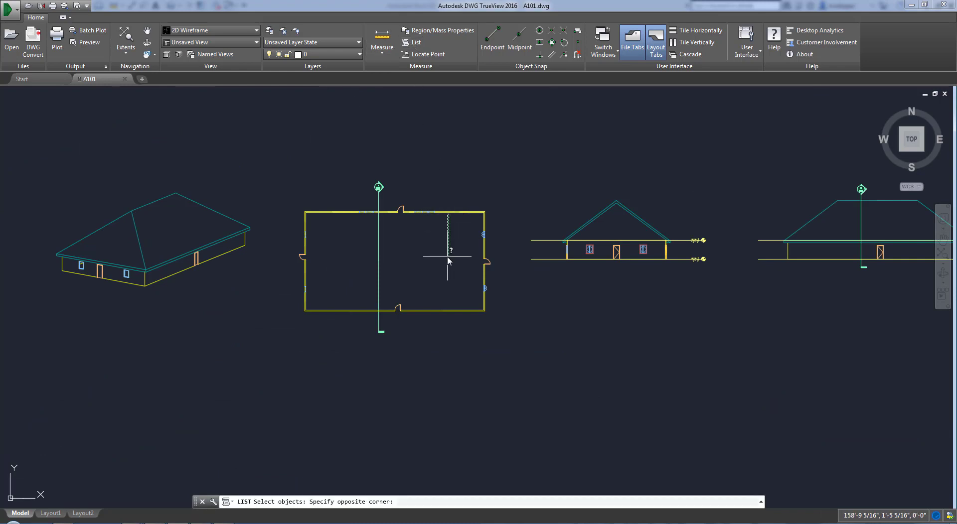
pyautogui.click(439, 167)
pyautogui.press('Return')
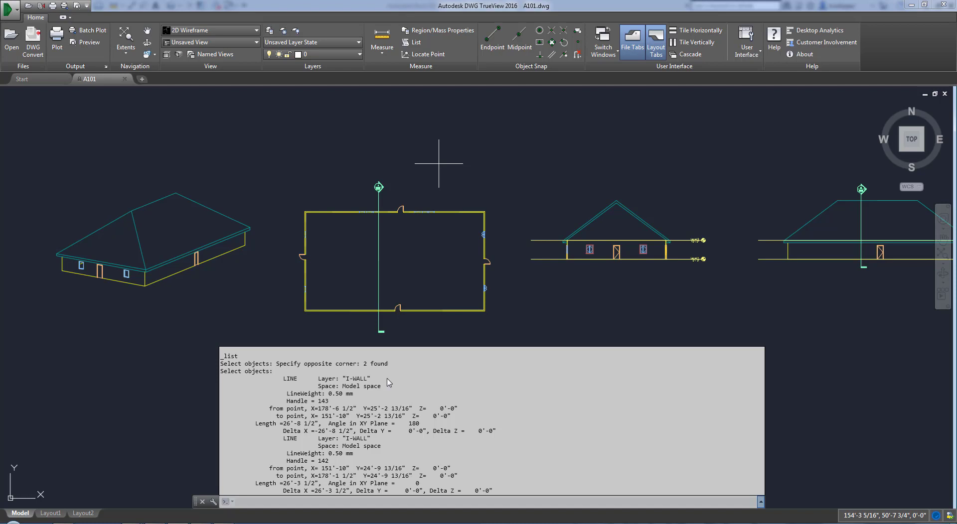
pyautogui.press('Escape')
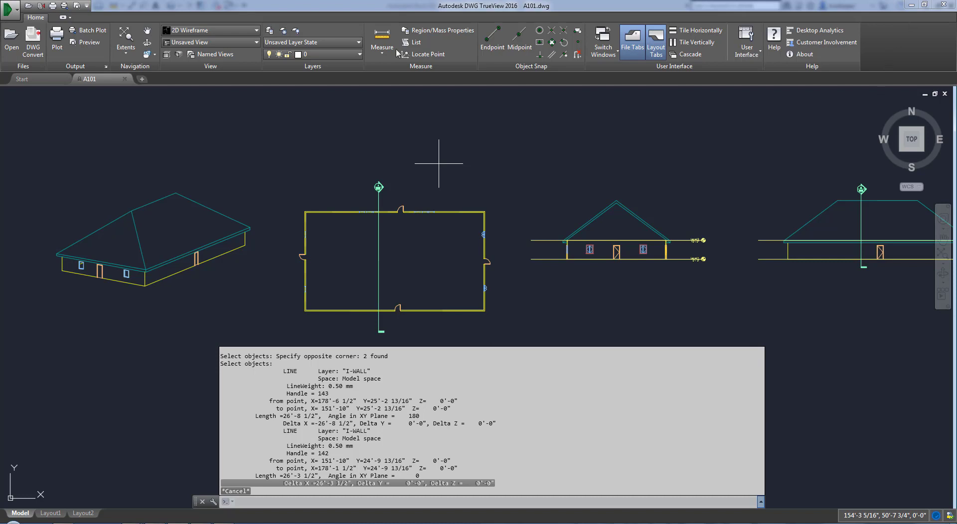
pyautogui.click(944, 93)
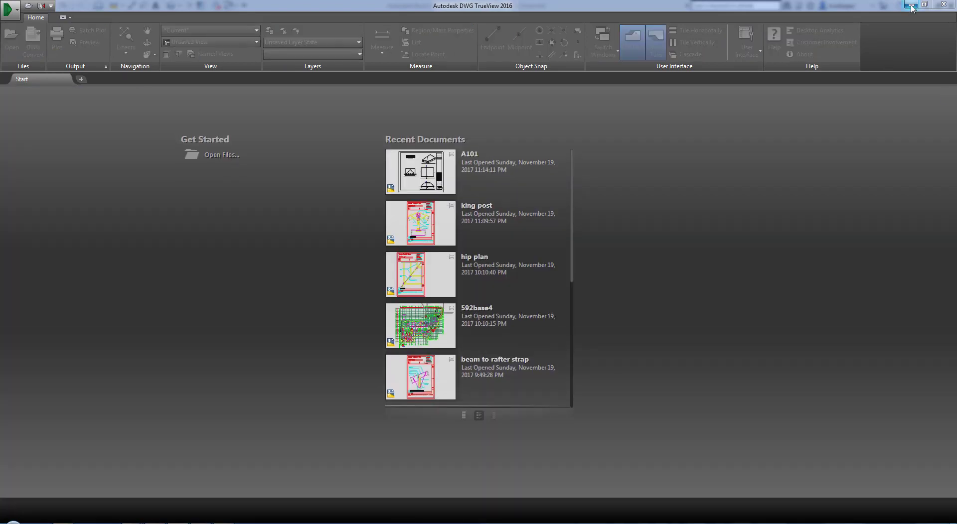
# Step: Switch to the AutoCad Export folder in Windows Explorer and move all of its exported files to the Recycle Bin
pyautogui.click(911, 5)
pyautogui.click(298, 93)
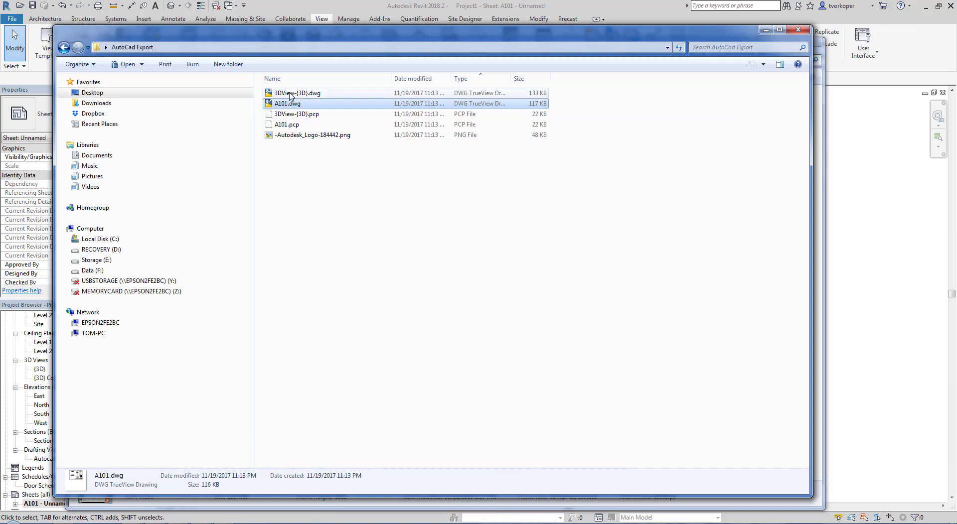
pyautogui.keyDown('shift'); pyautogui.click(290, 135); pyautogui.keyUp('shift')
pyautogui.press('Delete')
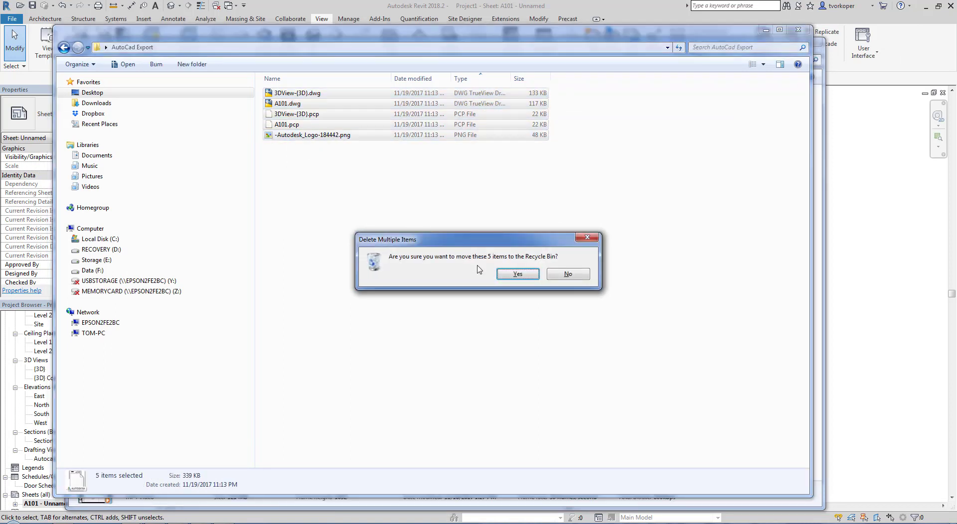
pyautogui.click(516, 275)
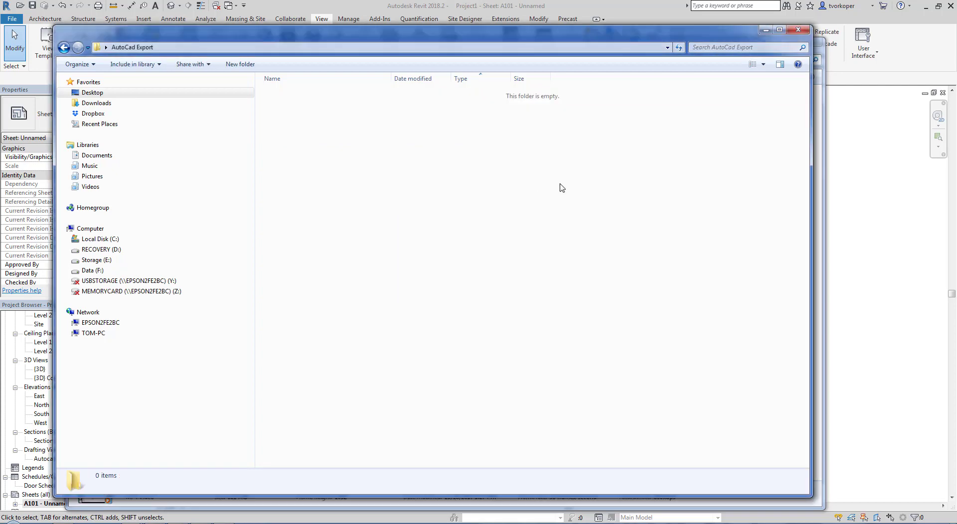
# Step: Return to Revit and, without saving the project, export sheet A101 as AutoCAD 2018 DWG to AutoCad Export with views and links as external references
pyautogui.click(766, 30)
pyautogui.click(778, 42)
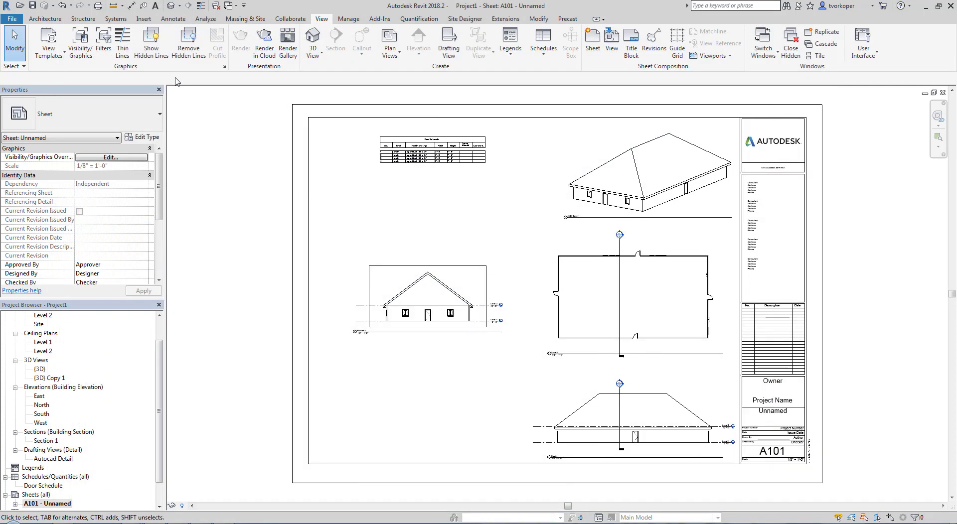
pyautogui.click(8, 20)
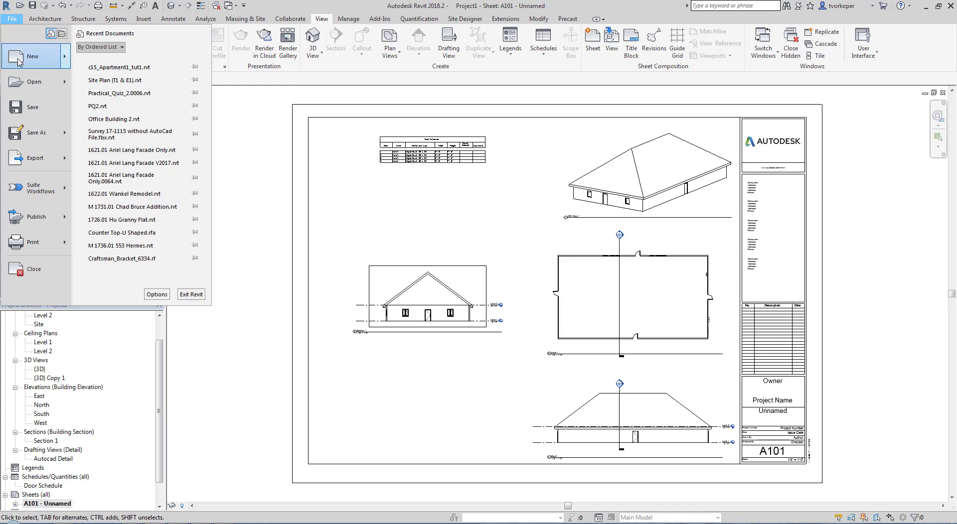
pyautogui.moveTo(32, 167)
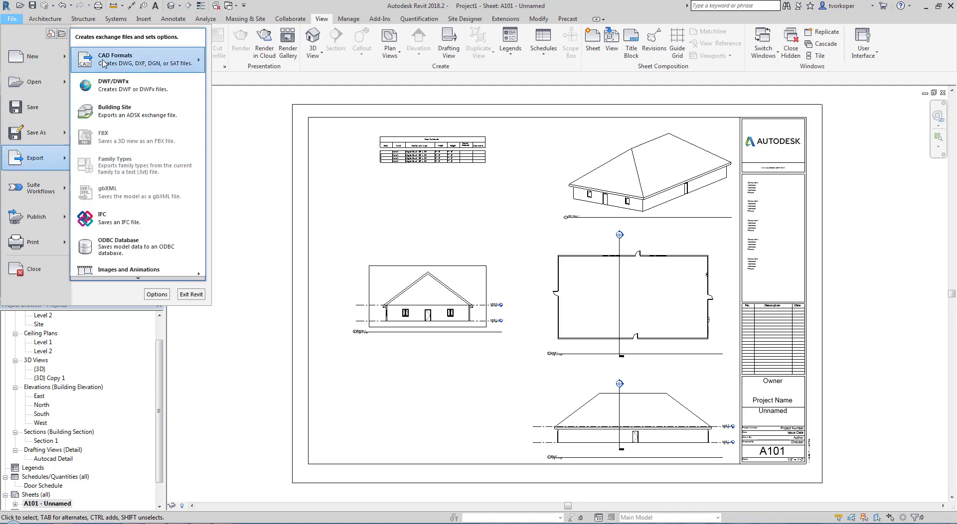
pyautogui.moveTo(186, 63)
pyautogui.click(252, 56)
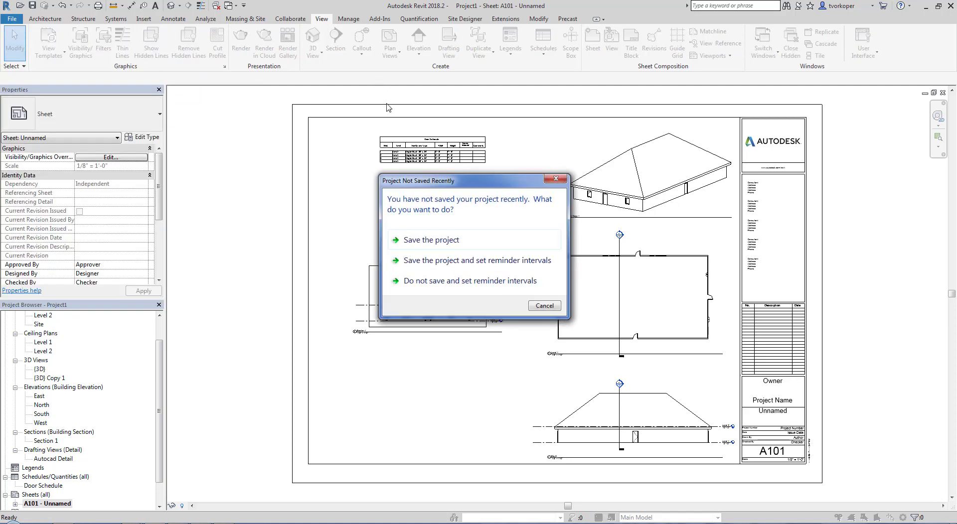
pyautogui.click(544, 303)
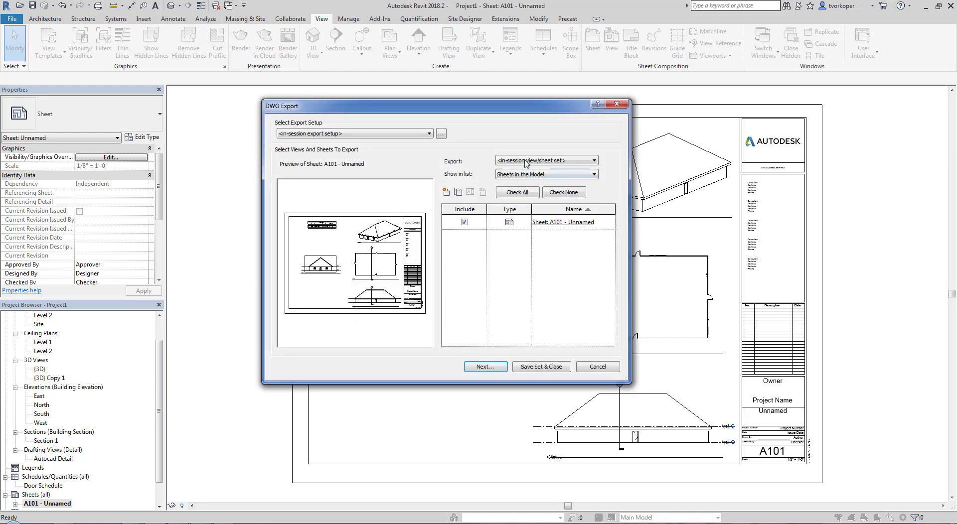
pyautogui.click(481, 367)
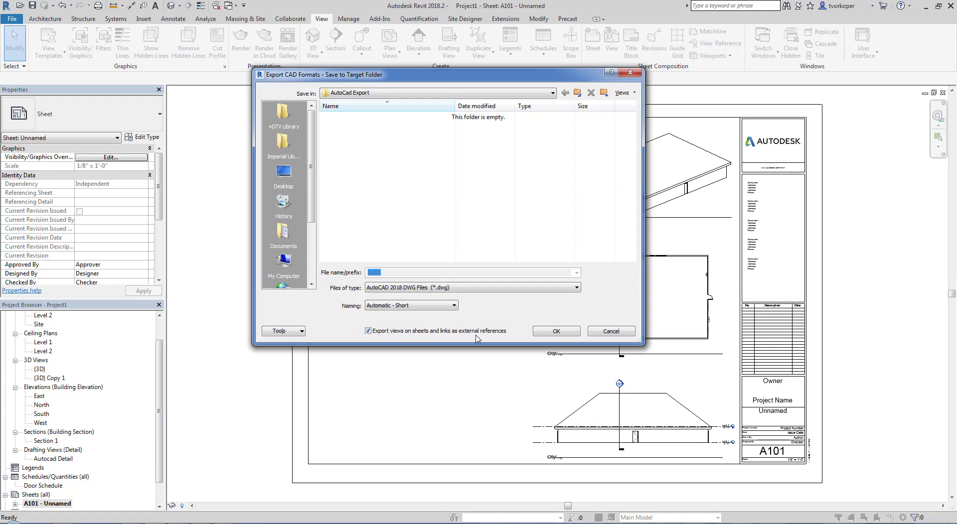
pyautogui.click(557, 332)
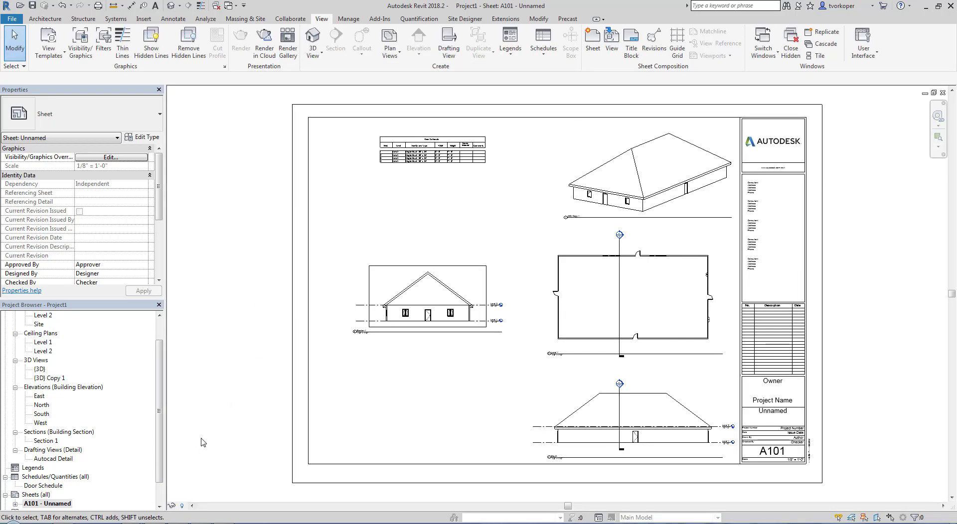
# Step: Switch to DWG TrueView with the newly exported A101.dwg open and examine its sheet layout
pyautogui.moveTo(124, 520)
pyautogui.click(77, 478)
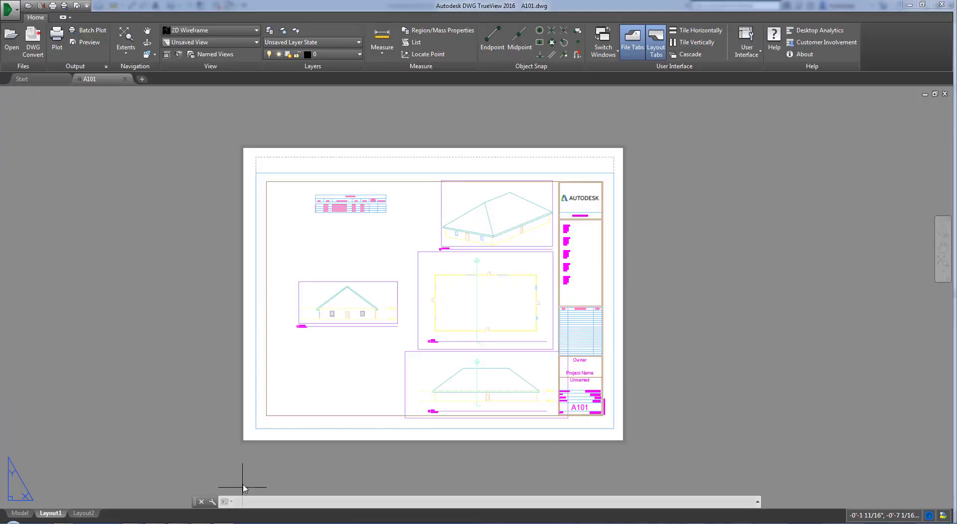
pyautogui.scroll(1, 335, 367)
pyautogui.moveTo(335, 367)
pyautogui.mouseDown(button='middle')
pyautogui.moveTo(316, 386)
pyautogui.moveTo(331, 381)
pyautogui.mouseUp(button='middle')
pyautogui.scroll(-1, 315, 387)
pyautogui.scroll(1, 316, 386)
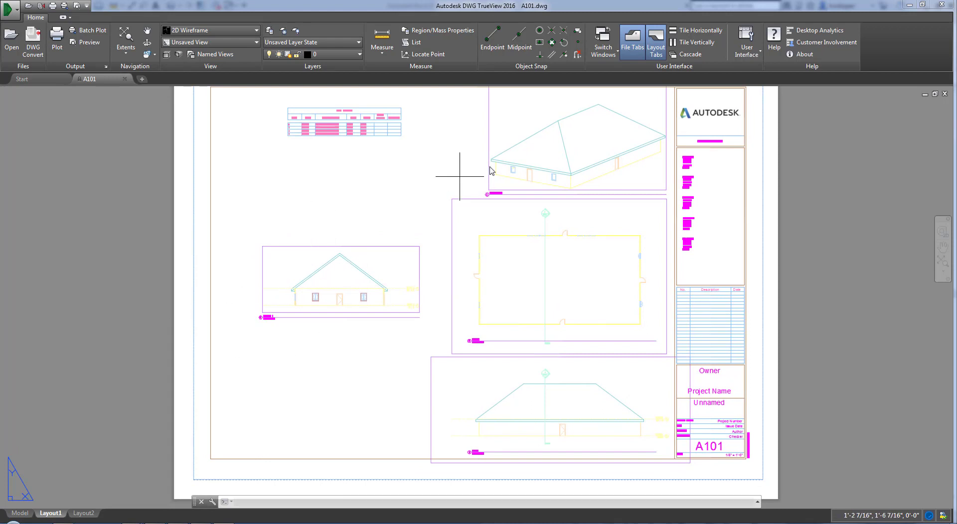
# Step: Switch A101.dwg to model space and list the floor plan's object properties to check its reference type
pyautogui.click(20, 513)
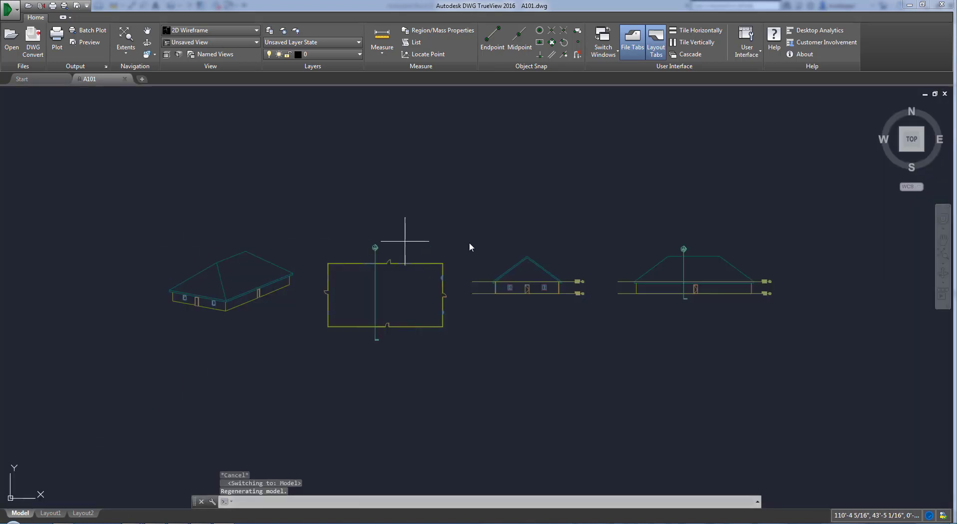
pyautogui.click(415, 43)
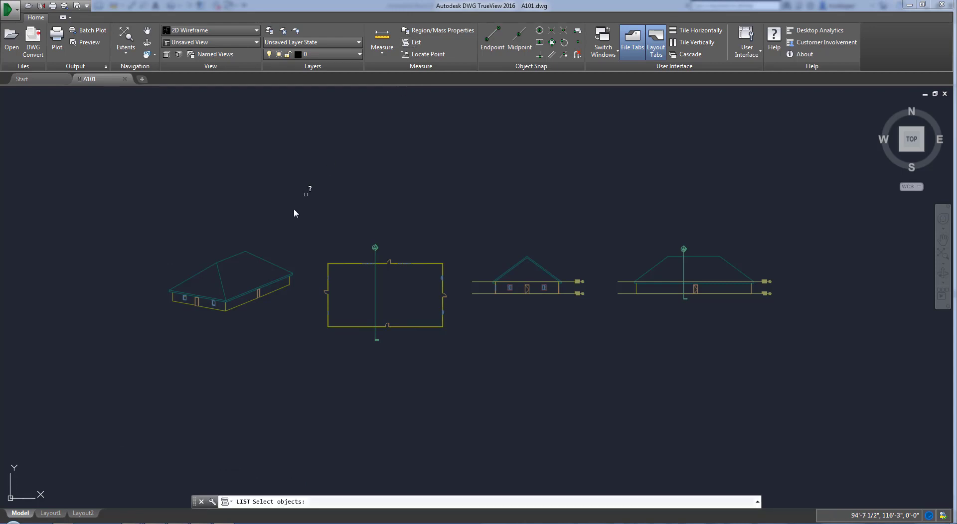
pyautogui.click(345, 264)
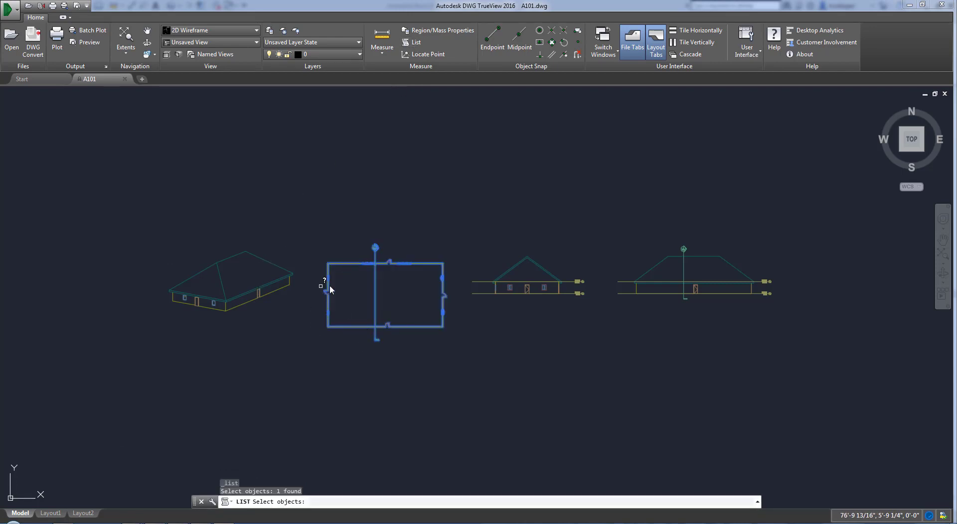
pyautogui.press('Return')
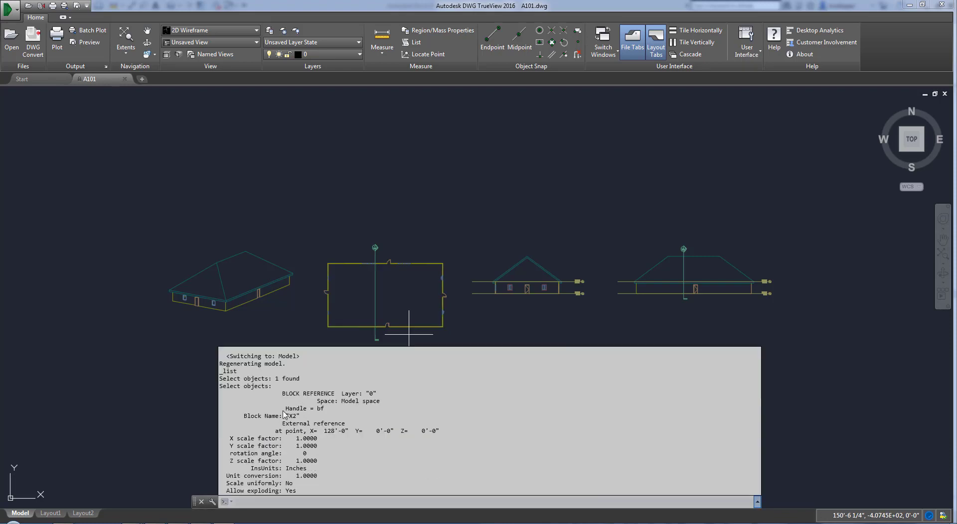
pyautogui.moveTo(269, 417); pyautogui.dragTo(346, 429)
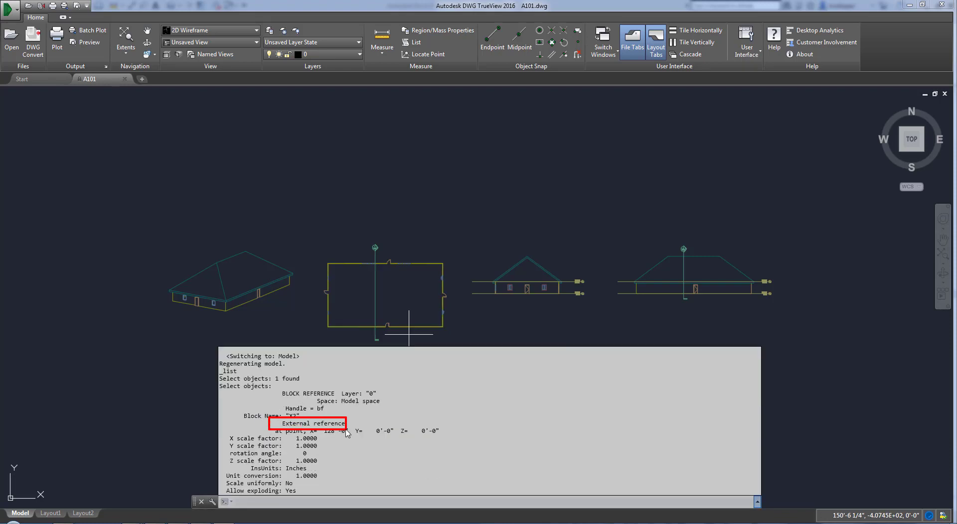
pyautogui.press('Escape')
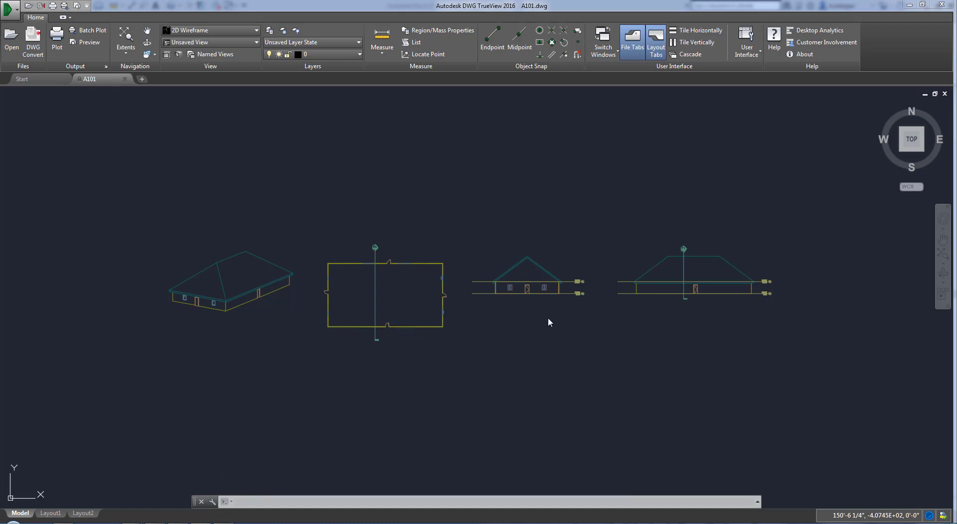